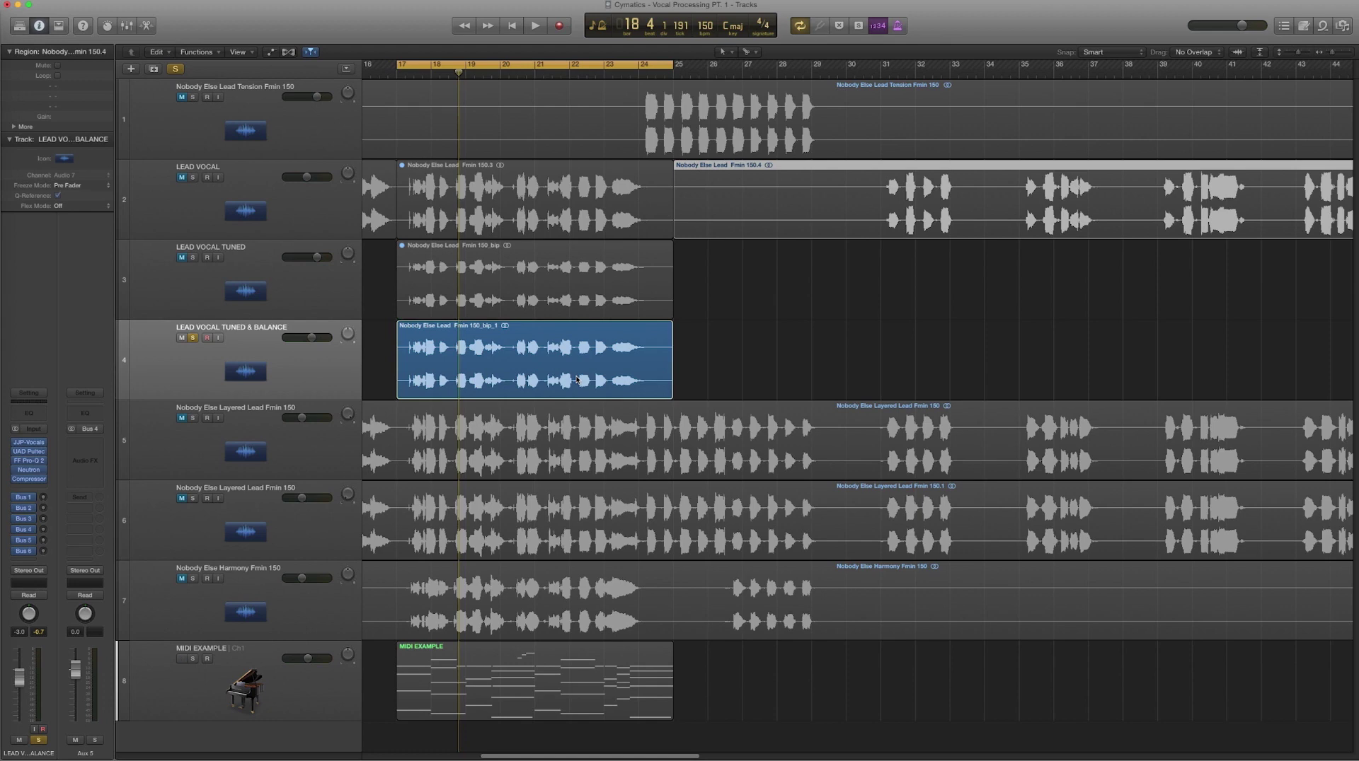
Open JJP-Vocals on LEAD VOCAL TUNED & BALANCE, lower the Space fader slightly and switch Space off while auditioning
click(29, 442)
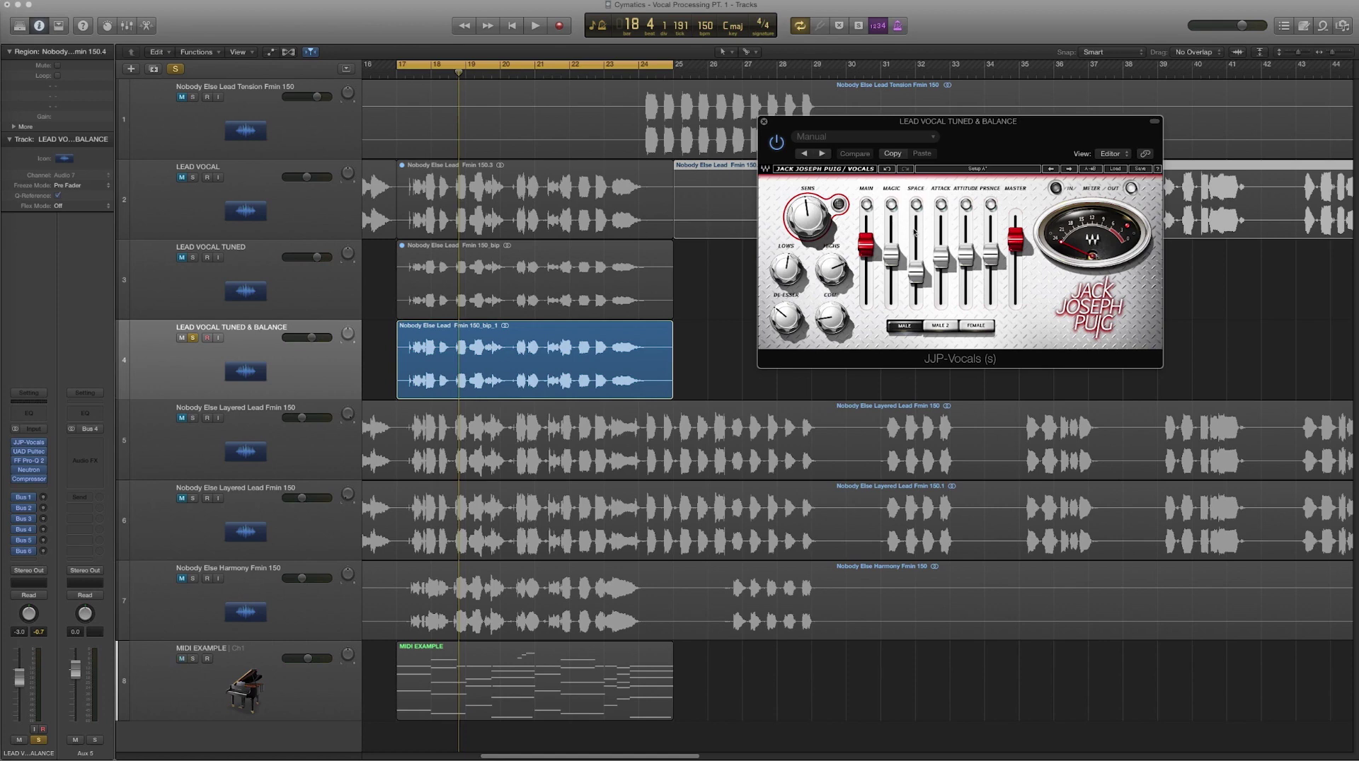
key(space)
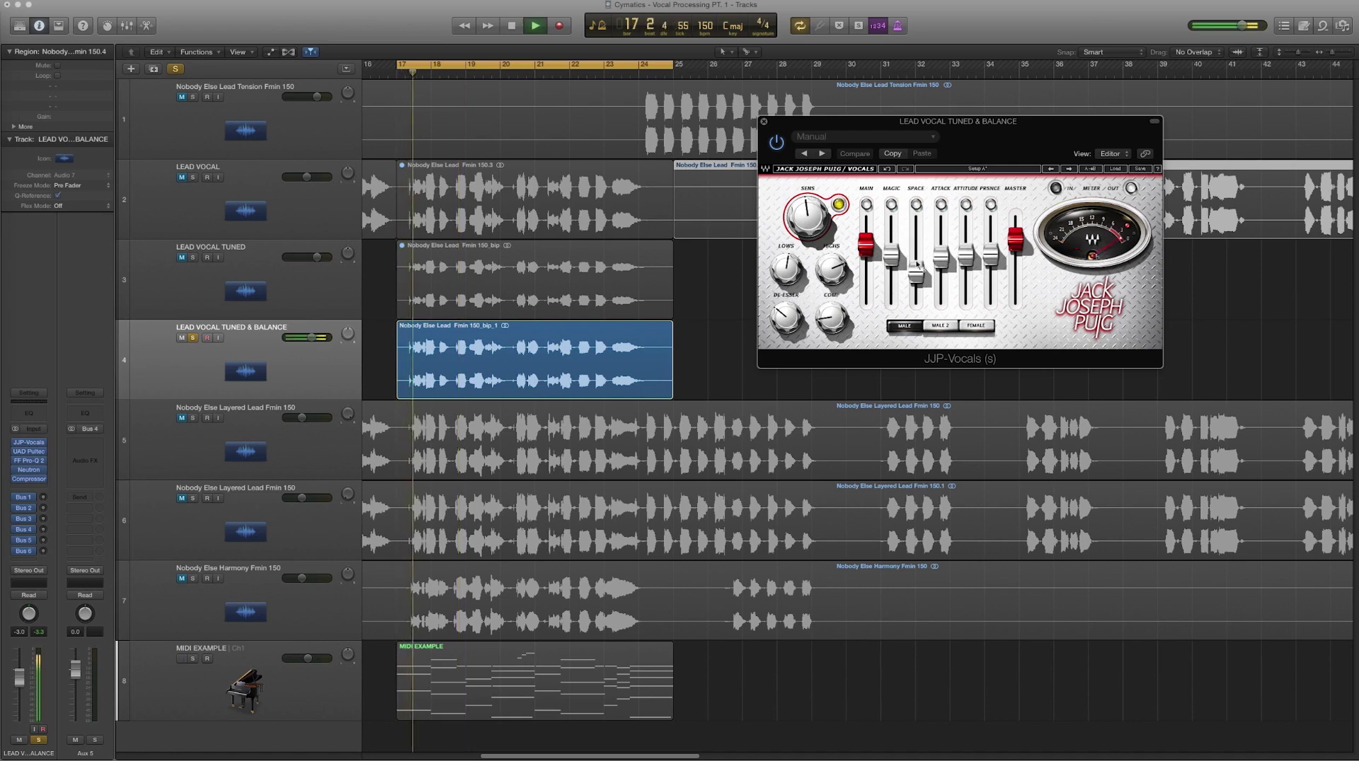
mouse_move(916, 272)
mouse_down()
mouse_move(916, 244)
mouse_move(918, 272)
mouse_up()
key(space)
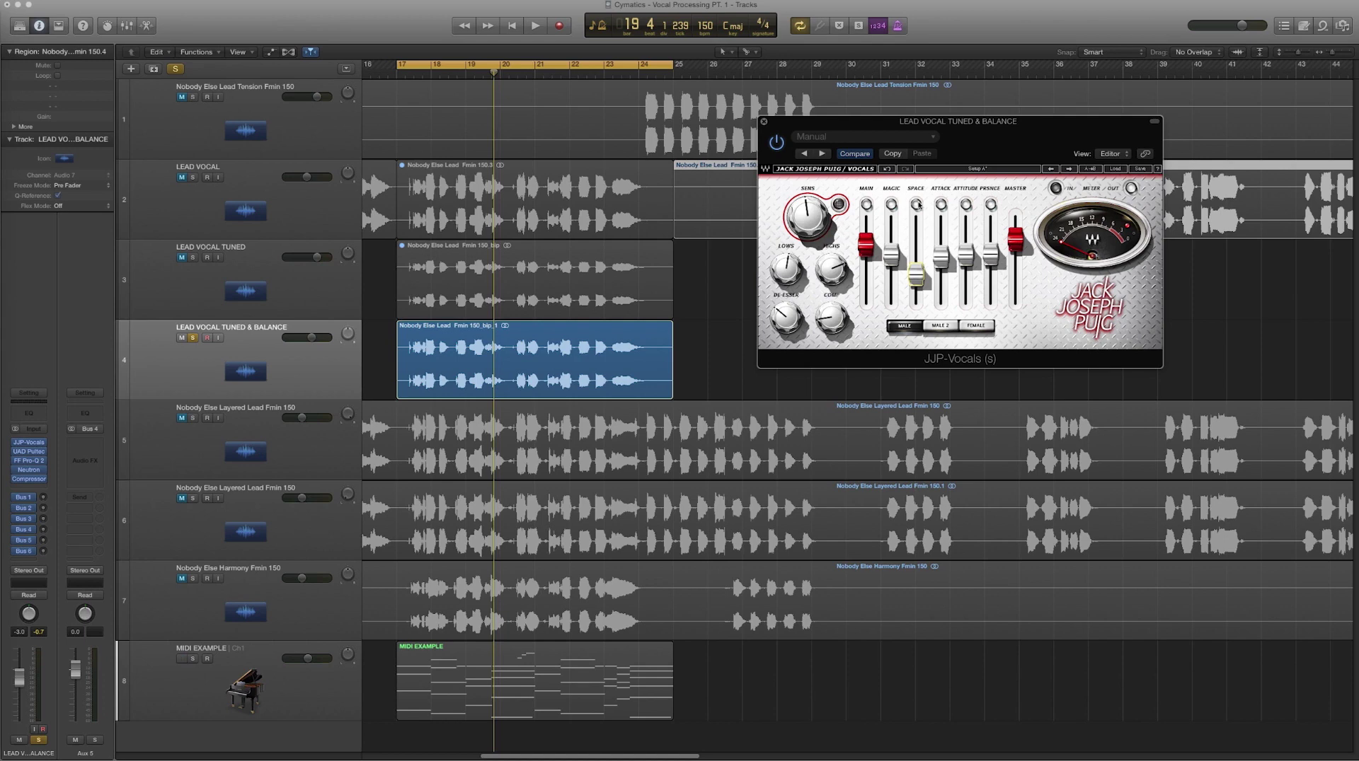
key(space)
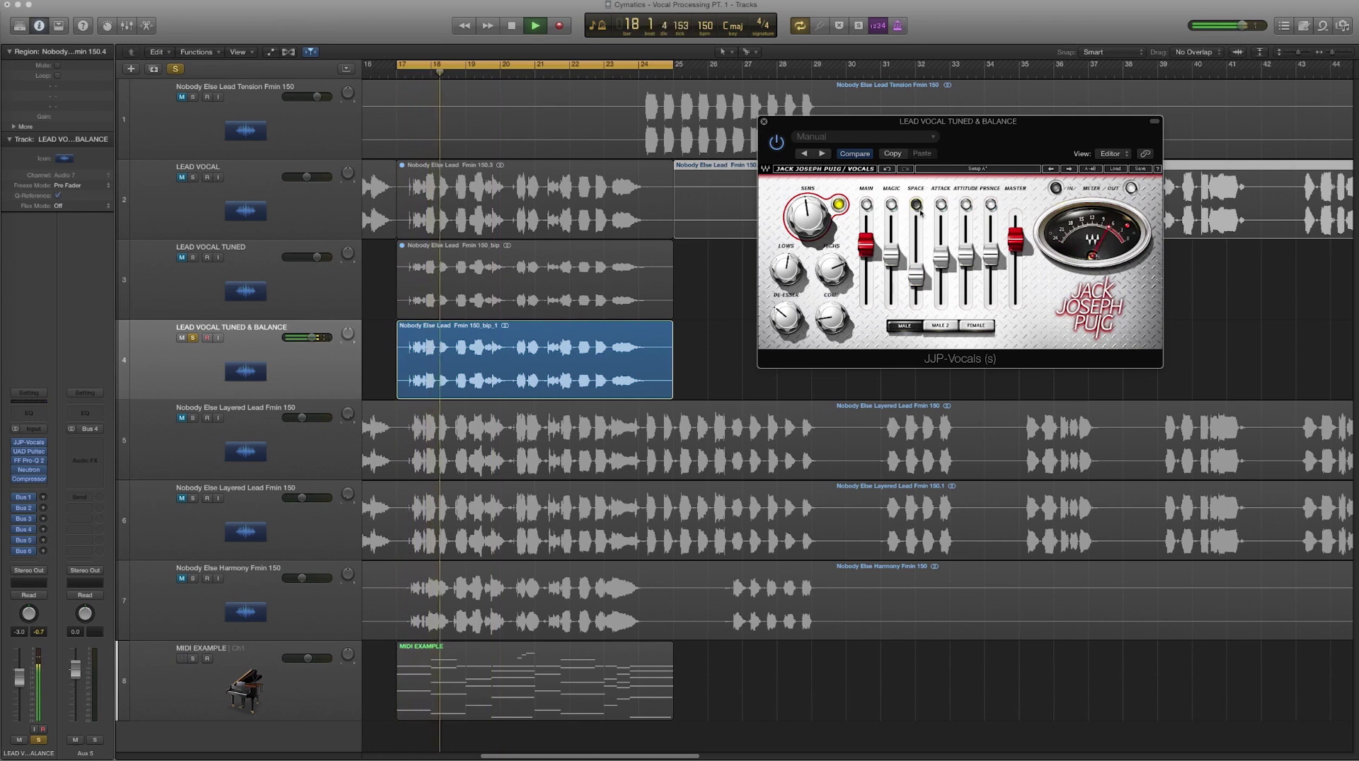
key(space)
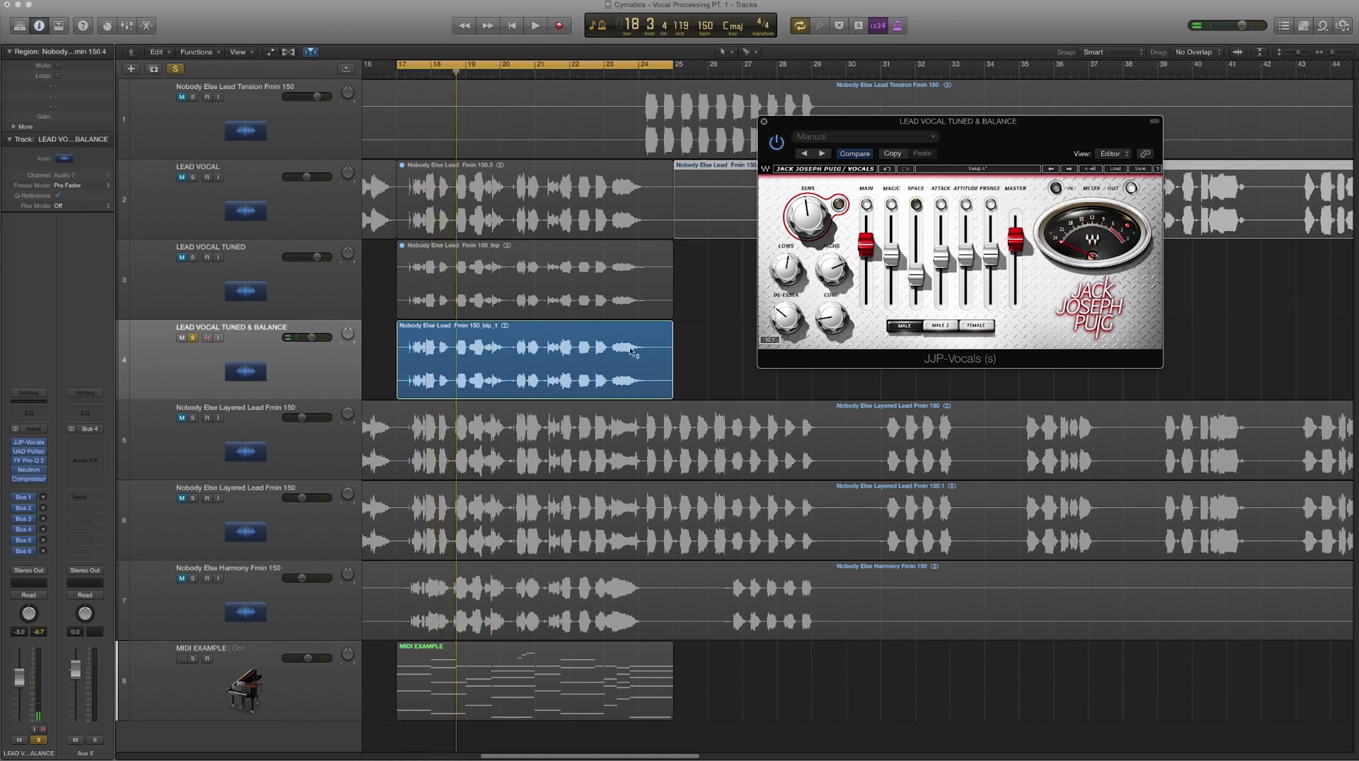
click(718, 350)
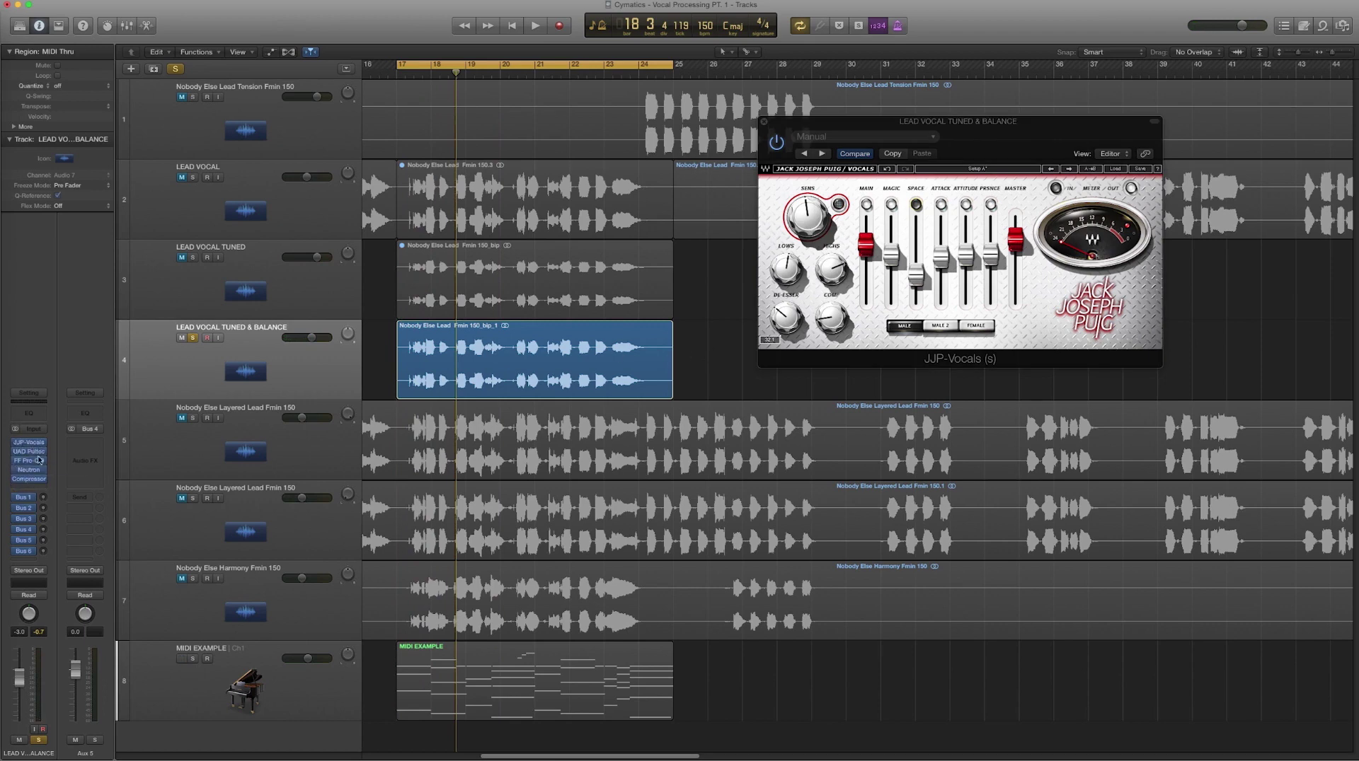
Show the Bus 1 aux channel of LEAD VOCAL TUNED & BALANCE and insert Space Designer on it
mouse_move(32, 450)
click(223, 368)
key(space)
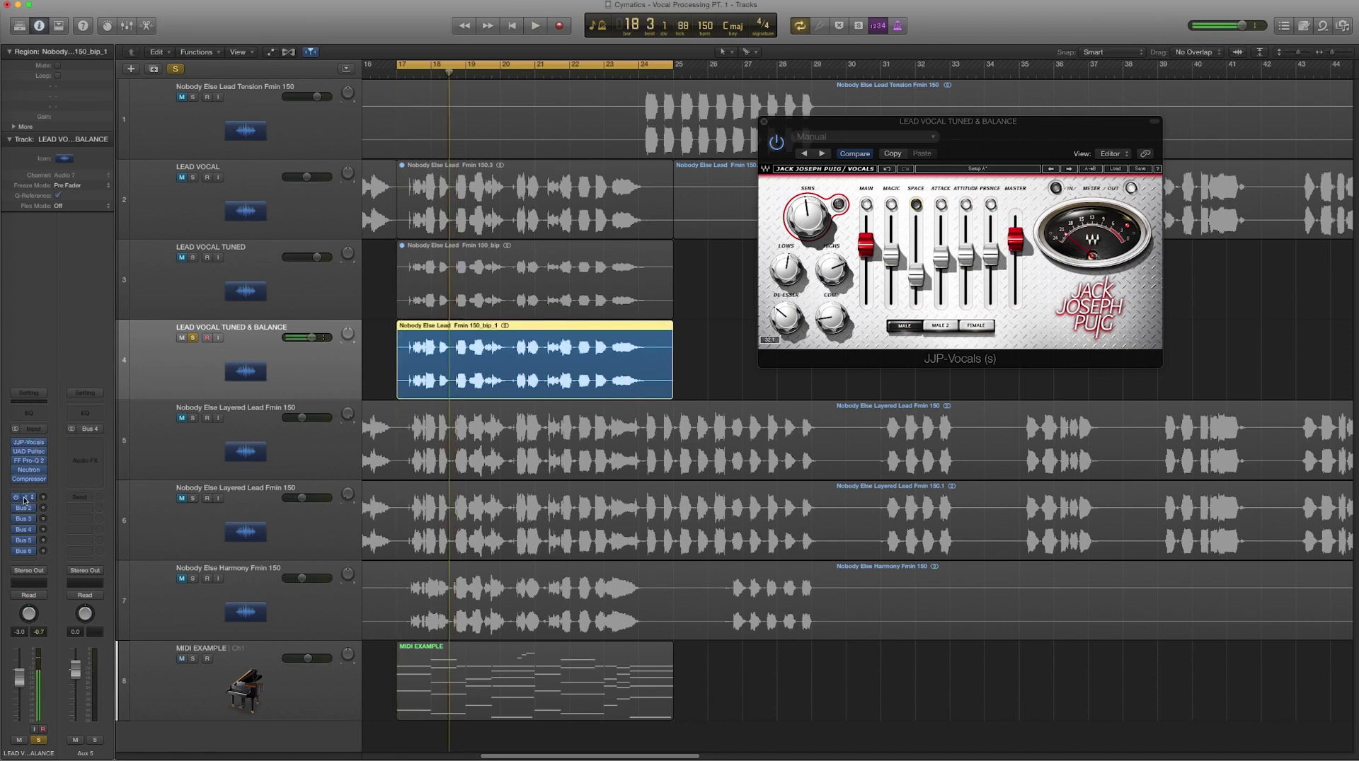
click(24, 497)
click(95, 440)
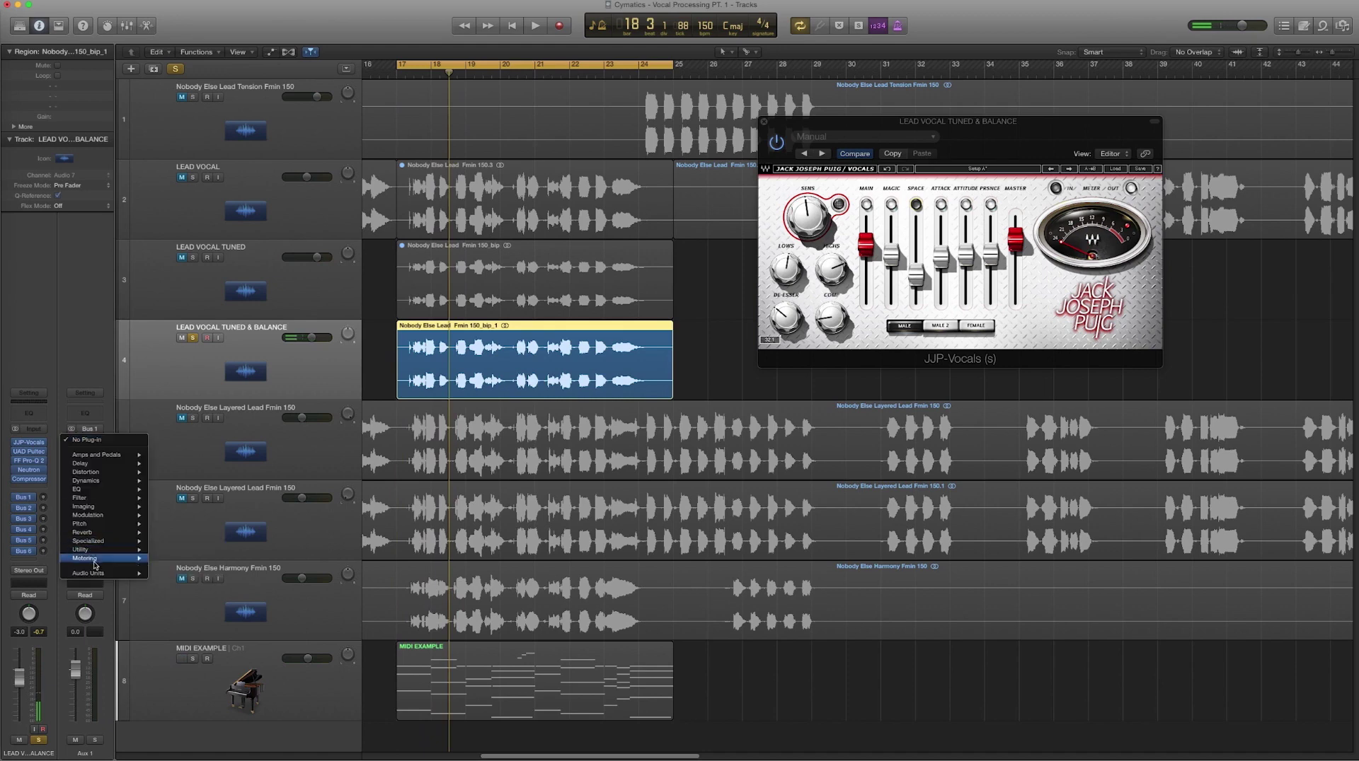
mouse_move(106, 532)
click(249, 559)
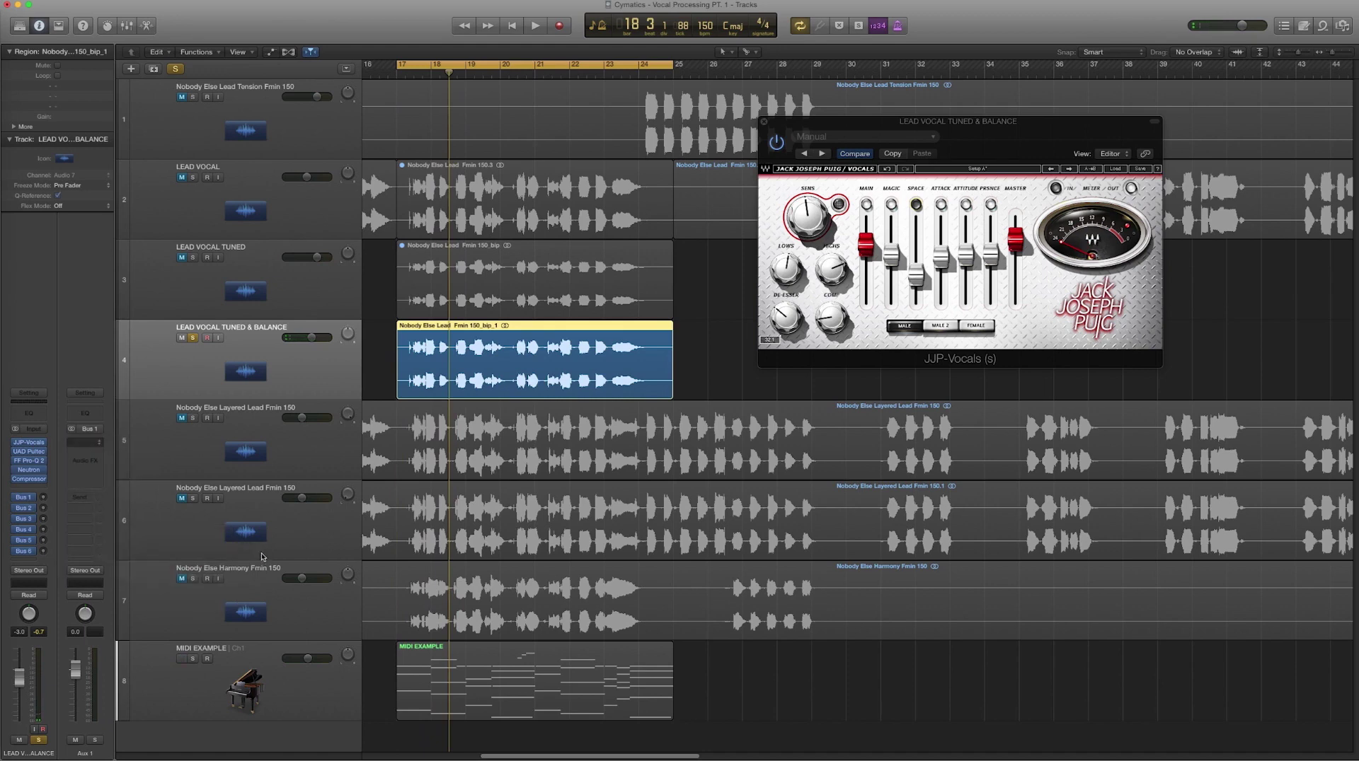
Load the saved Space Designer preset that uses the 1.7s_Blue Plate impulse and reposition the plug-in window
drag(538, 129, 615, 137)
click(453, 162)
click(462, 352)
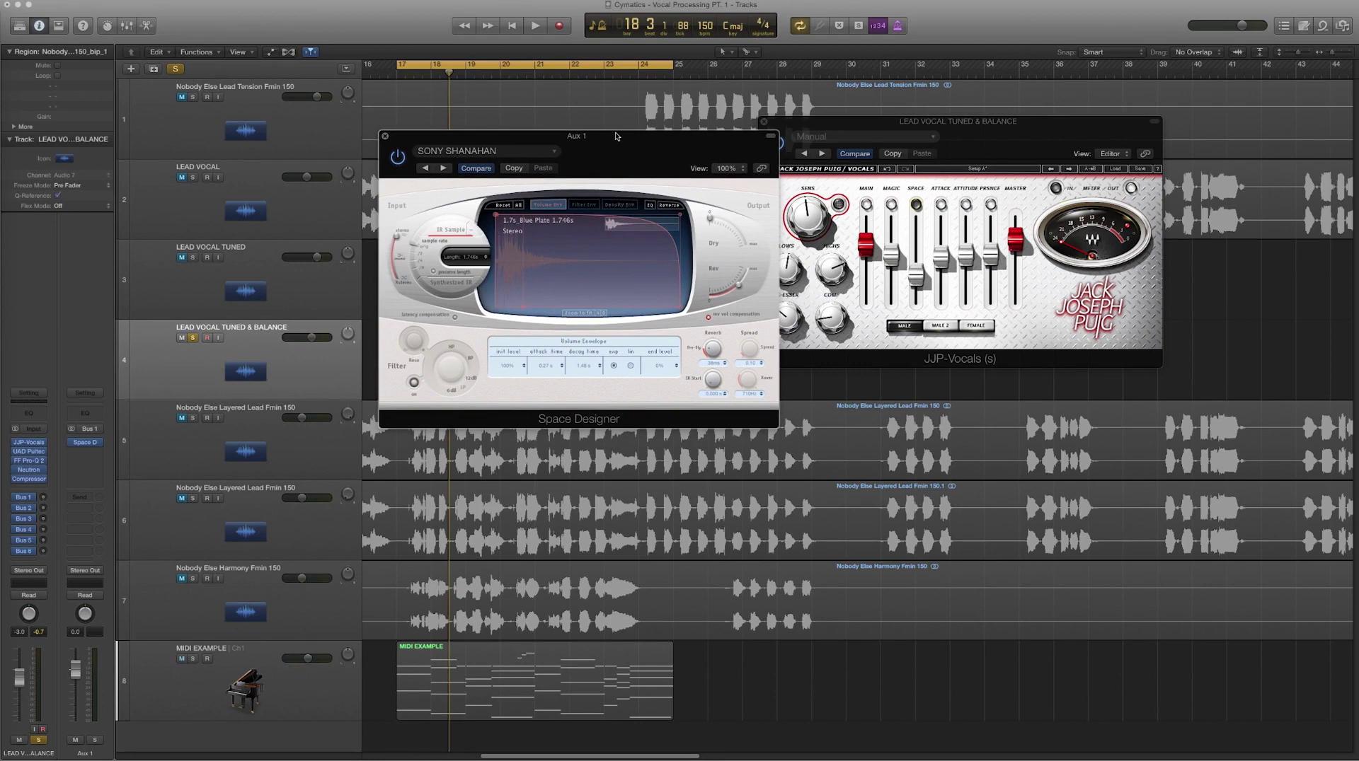
drag(616, 137, 764, 127)
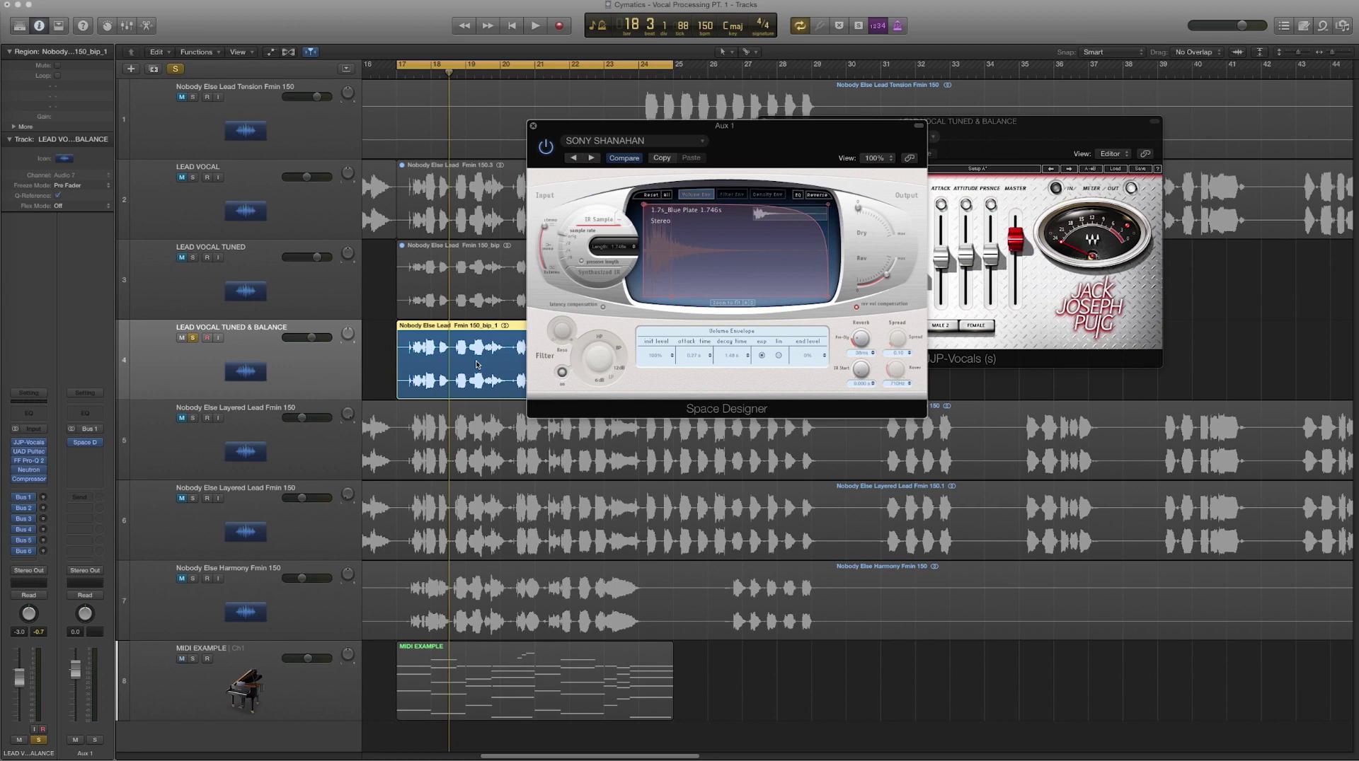
Create an arrangement track for the Aux 1 channel and rename it REVERB VOCAL
right_click(89, 377)
click(89, 379)
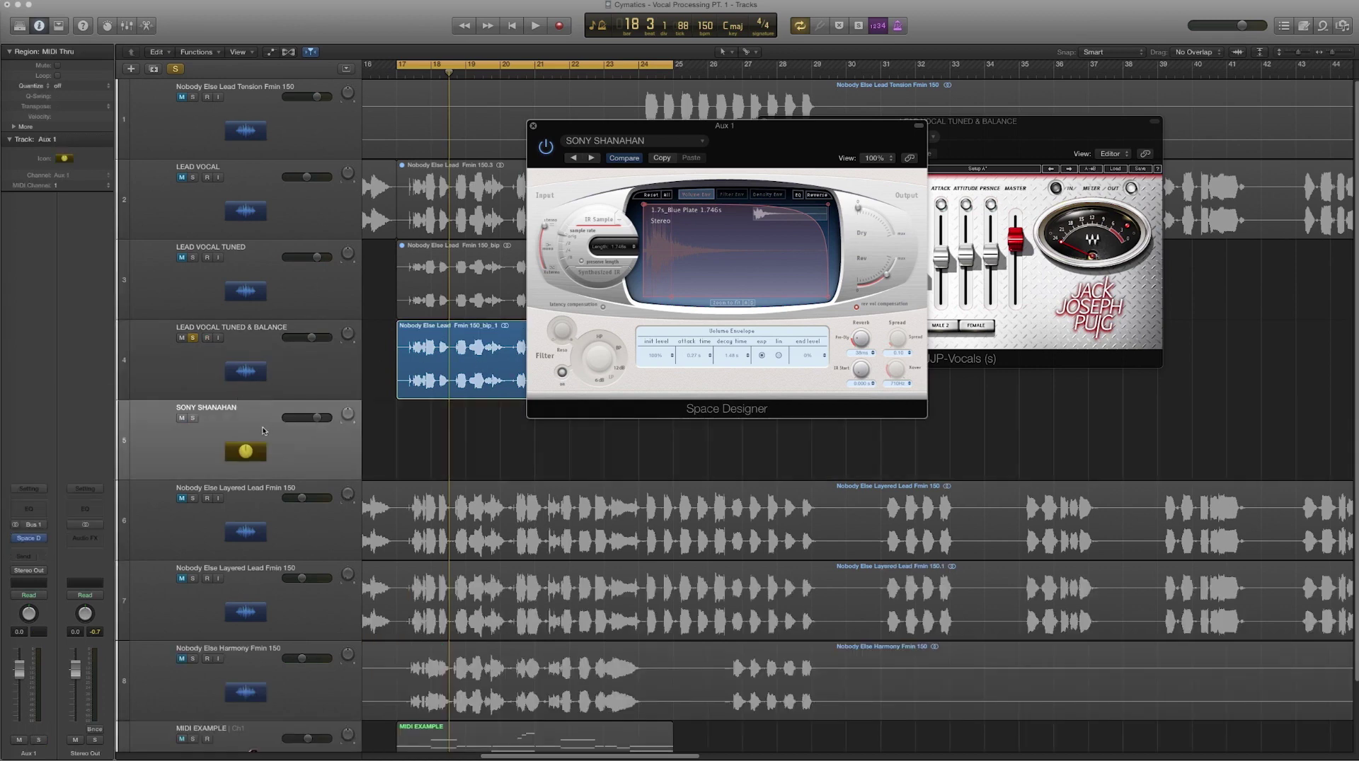
double_click(215, 407)
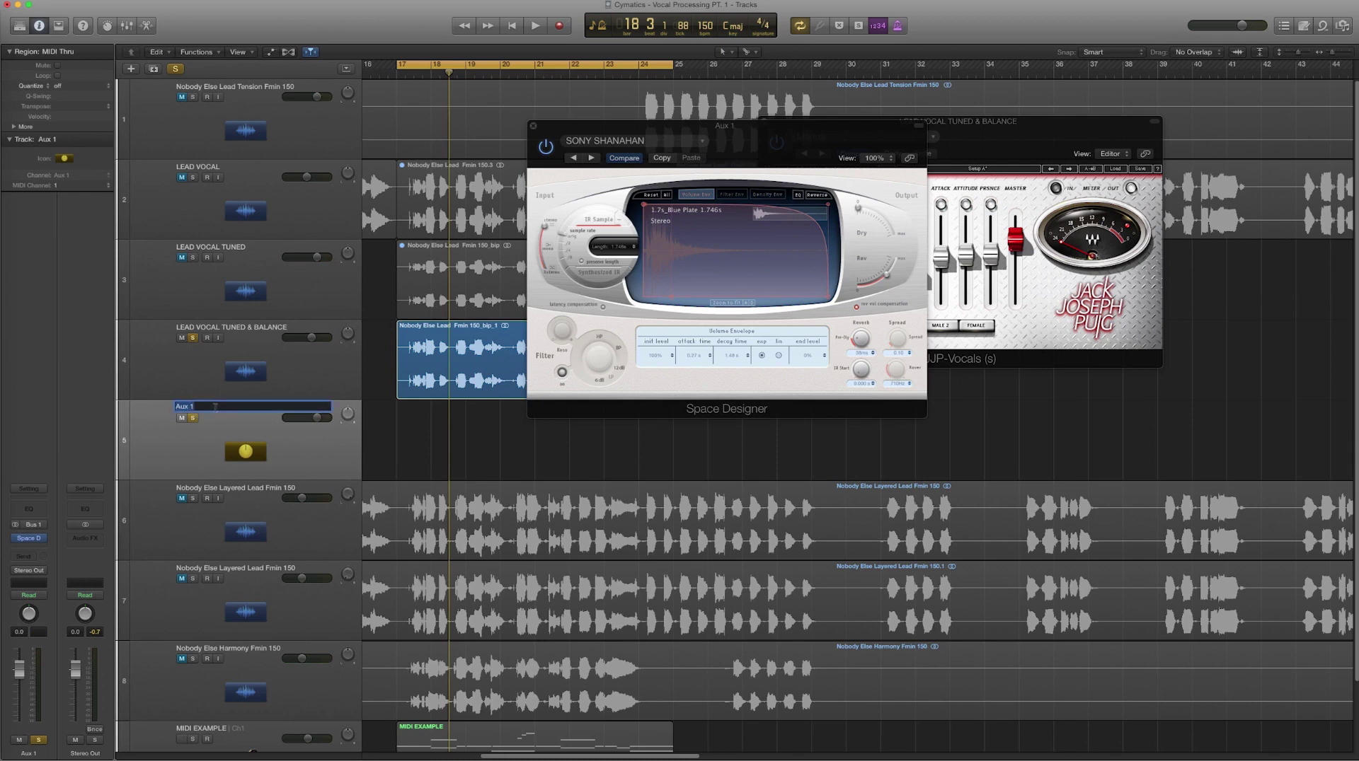
text(REVERB VOCAL)
key(Return)
Unsolo the lead vocal and adjust its Bus 1 send level during playback, soloing REVERB VOCAL temporarily to check the reverb
click(193, 337)
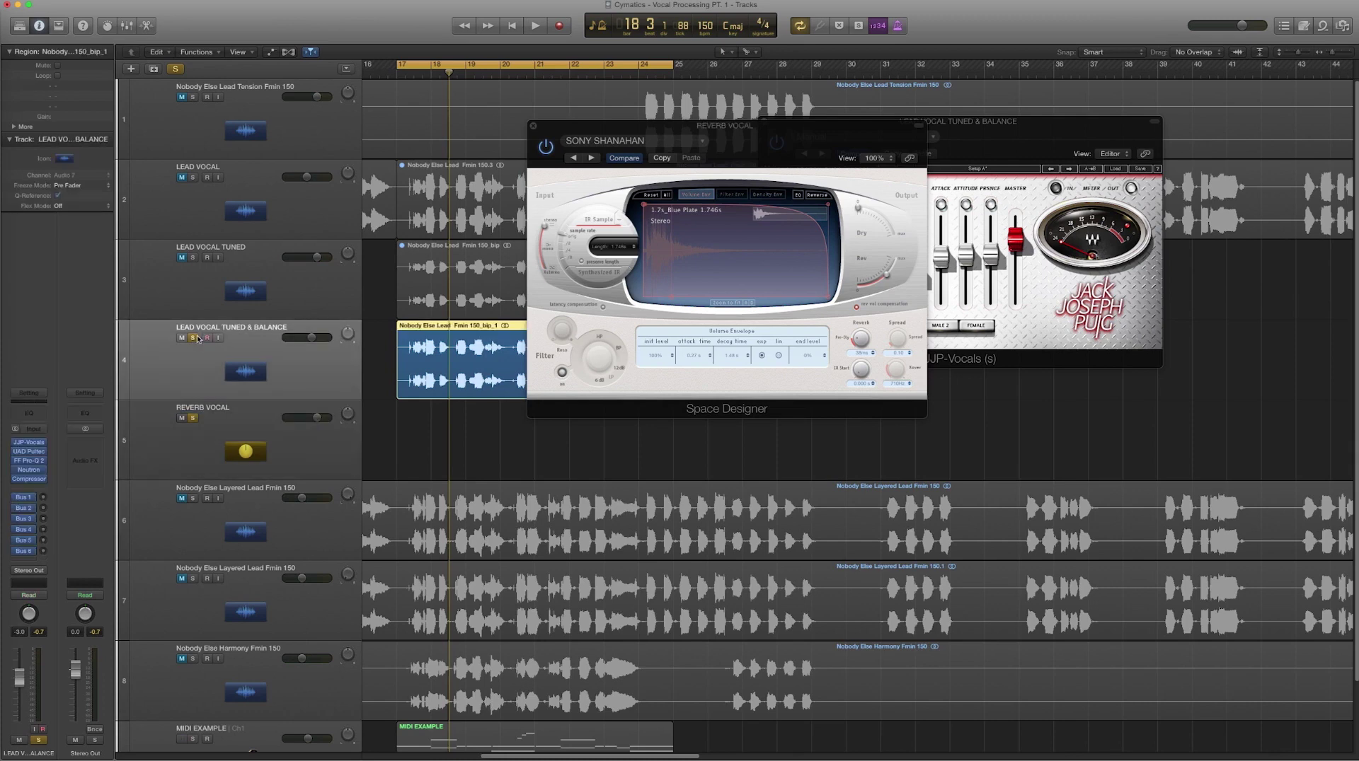
click(43, 497)
key(space)
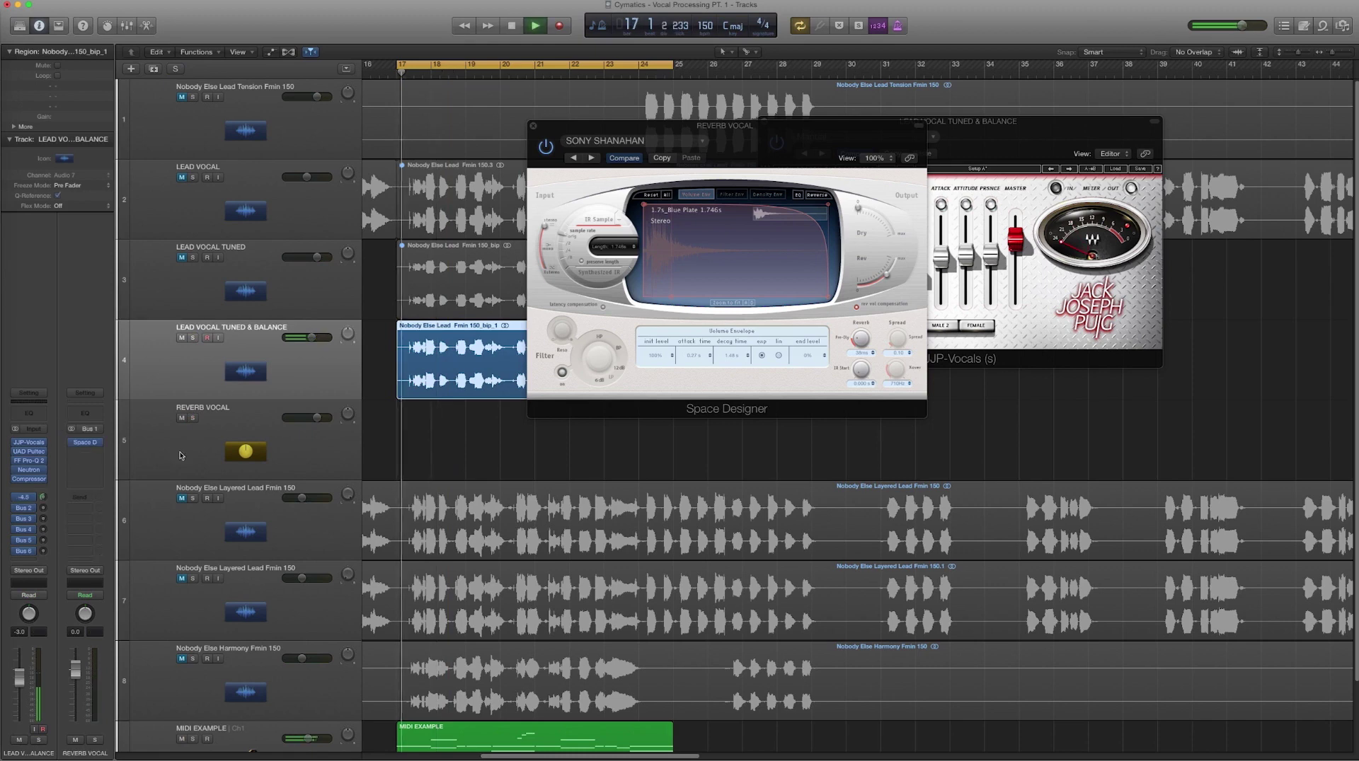
click(193, 418)
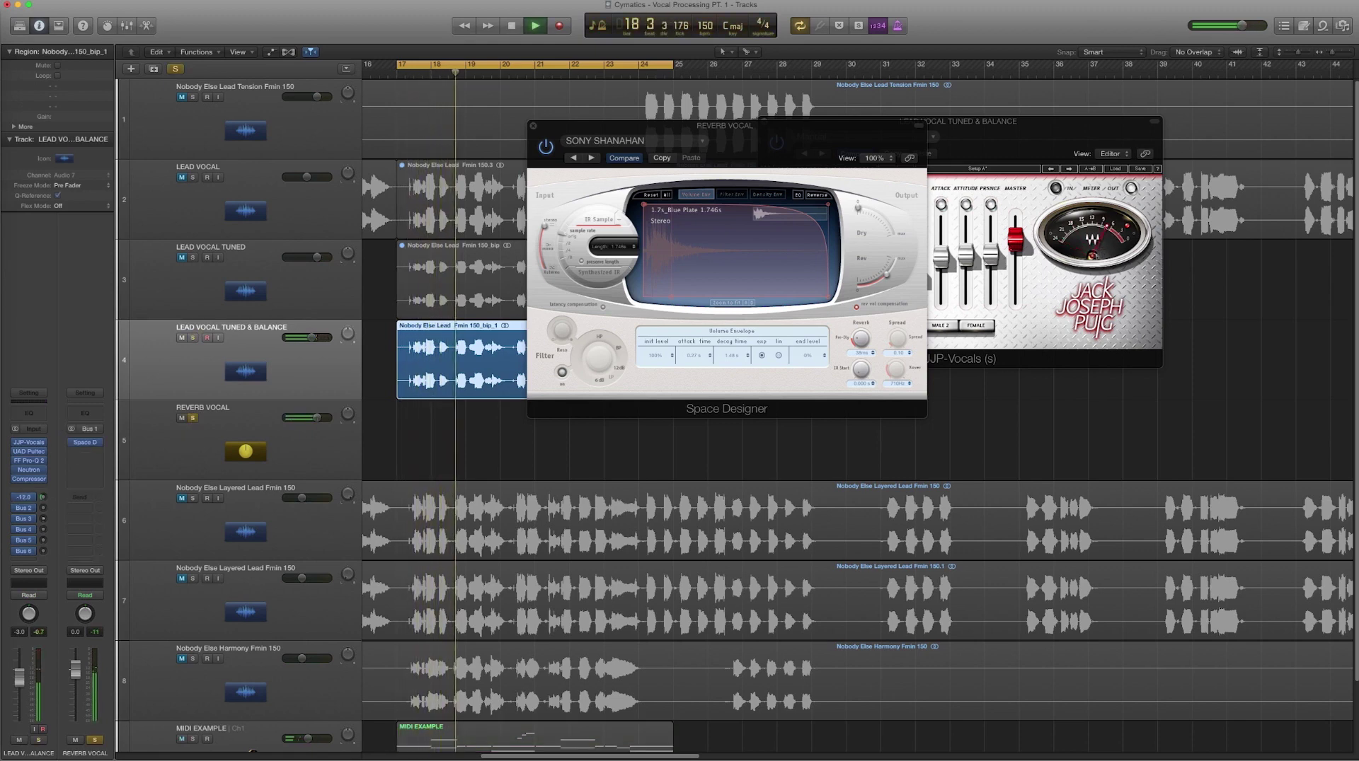
drag(43, 498, 45, 519)
key(space)
click(193, 419)
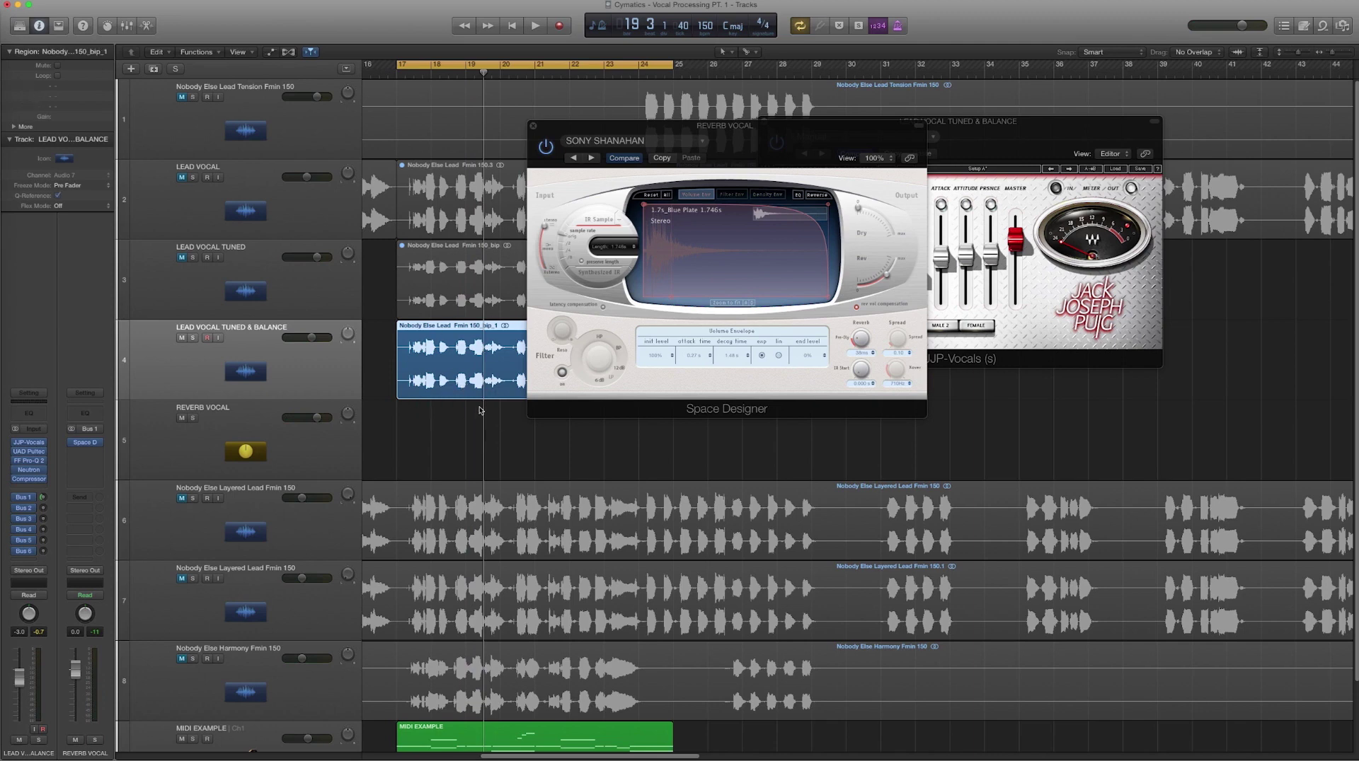
Add a Channel EQ to REVERB VOCAL with a low cut near 190 Hz and a -2.5 dB dip at 3400 Hz
click(307, 441)
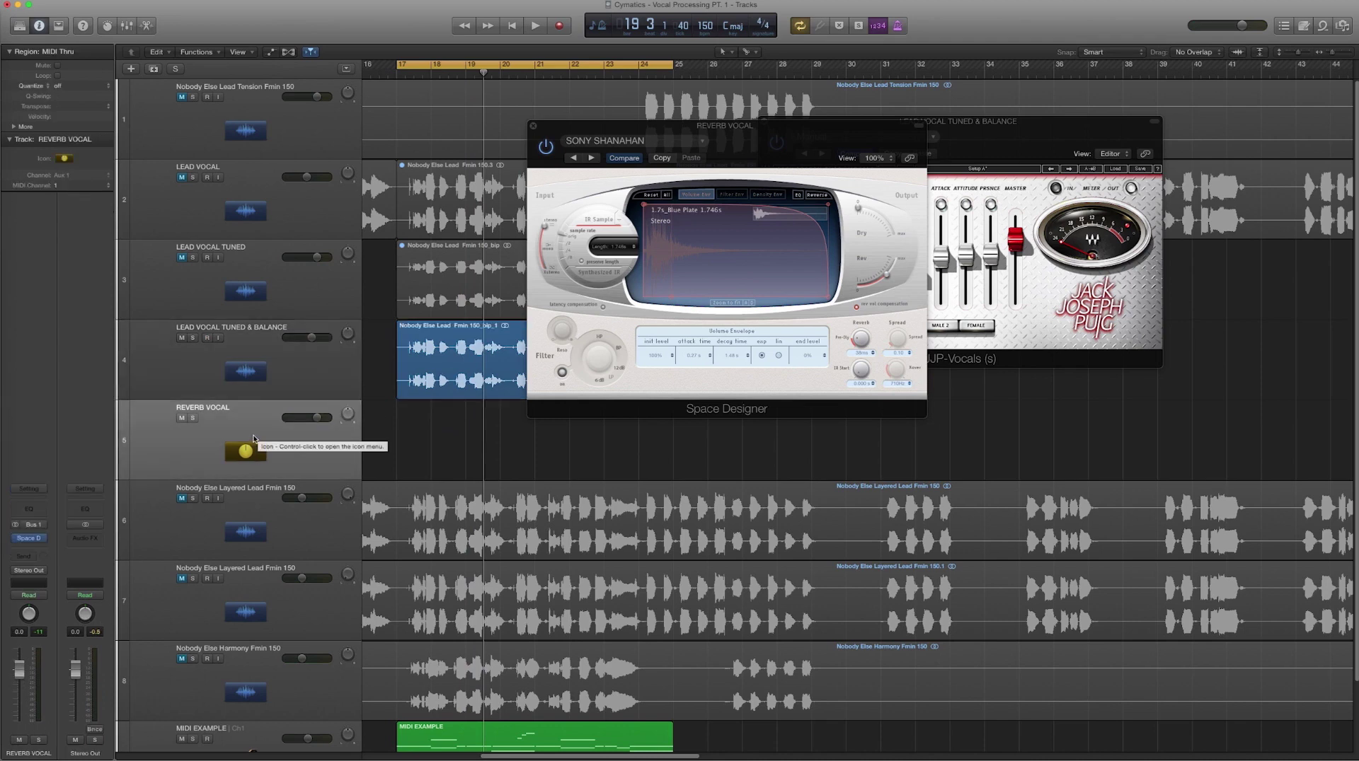
key(a)
key(a)
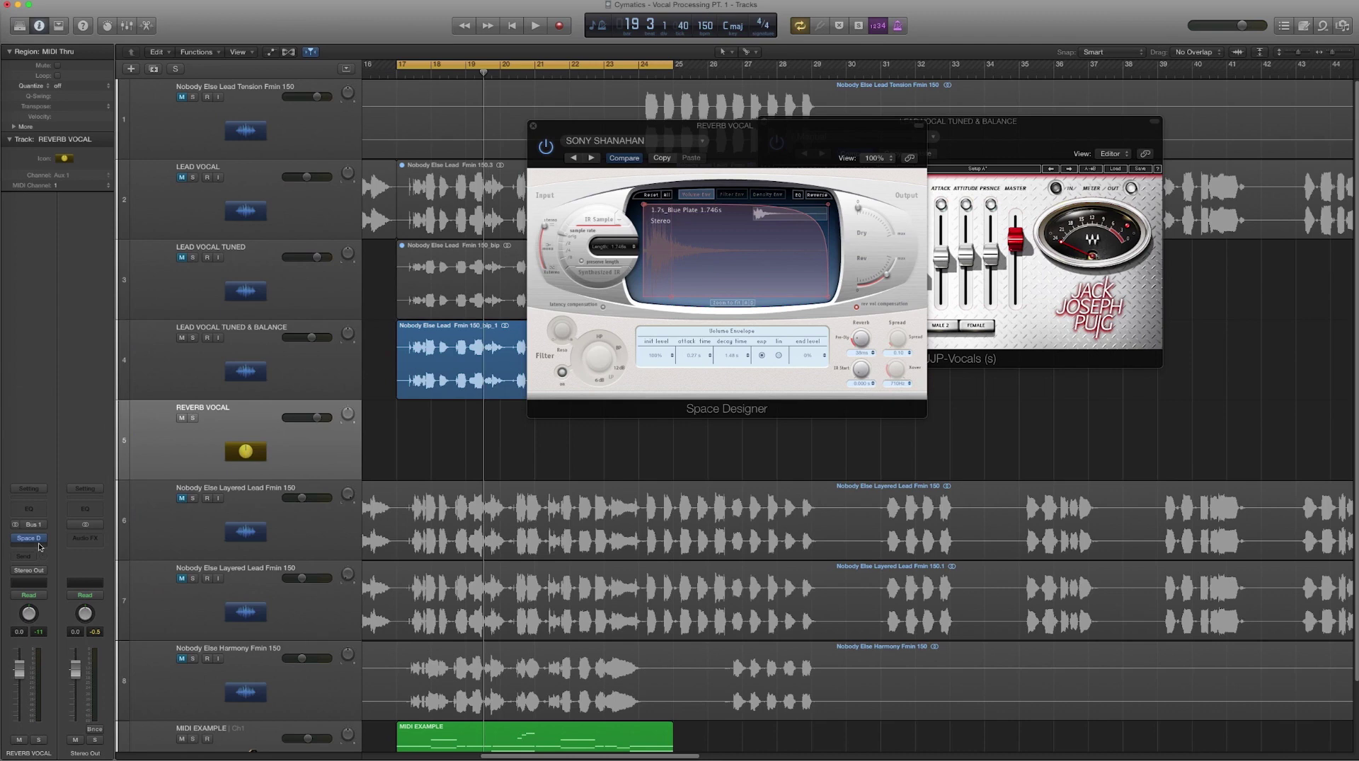
click(32, 511)
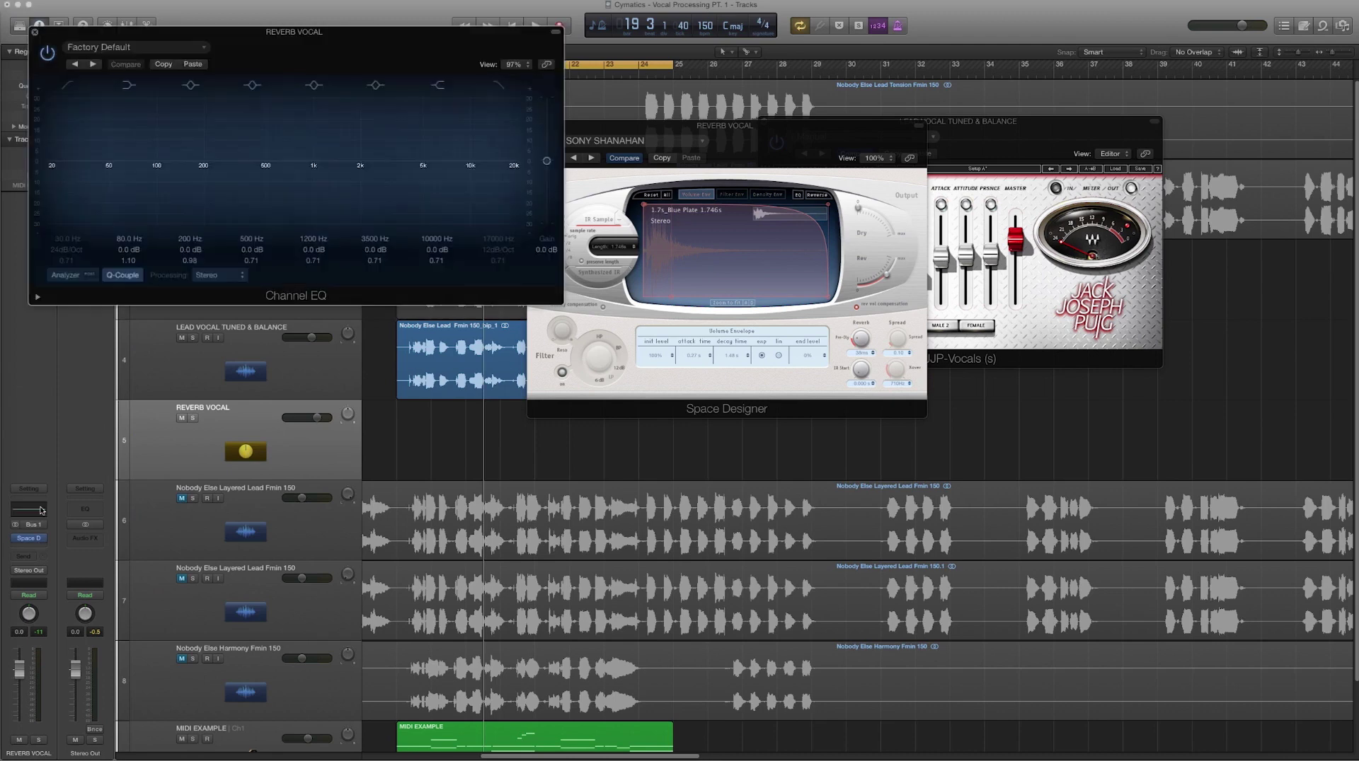
drag(336, 24, 751, 215)
drag(545, 368, 609, 373)
drag(800, 352, 796, 356)
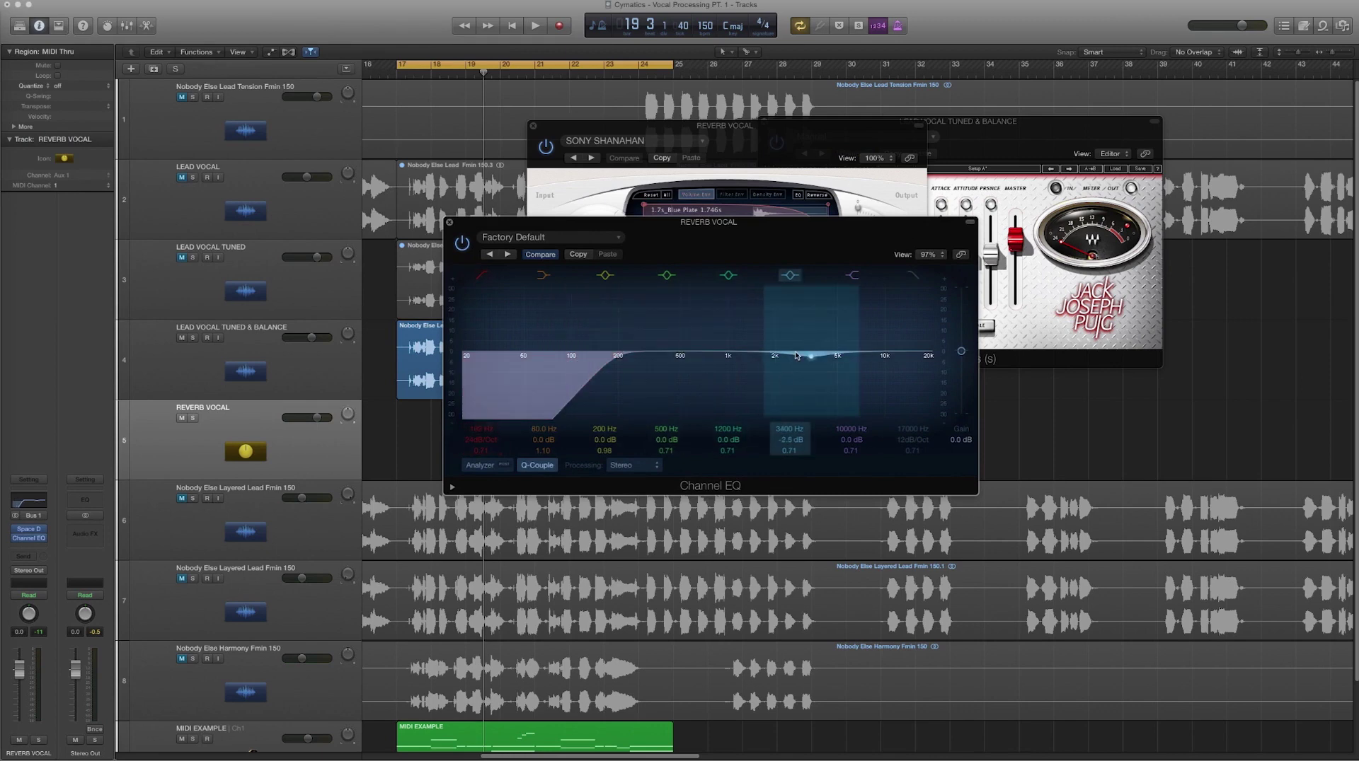
Set a 12000 Hz high cut, a -4.5 dB dip at 3050 Hz and a -1.5 dB dip at 485 Hz during playback
click(907, 372)
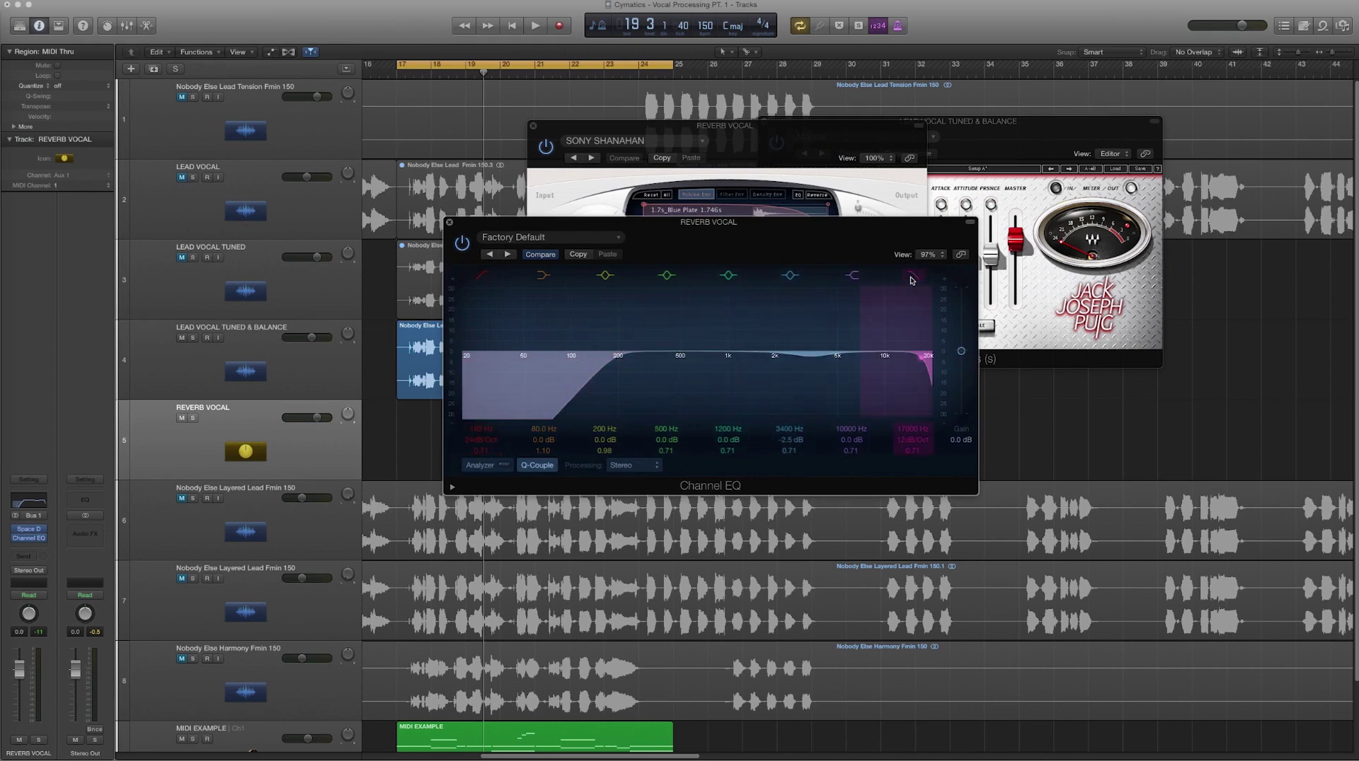
key(space)
drag(907, 372, 803, 383)
drag(665, 354, 663, 358)
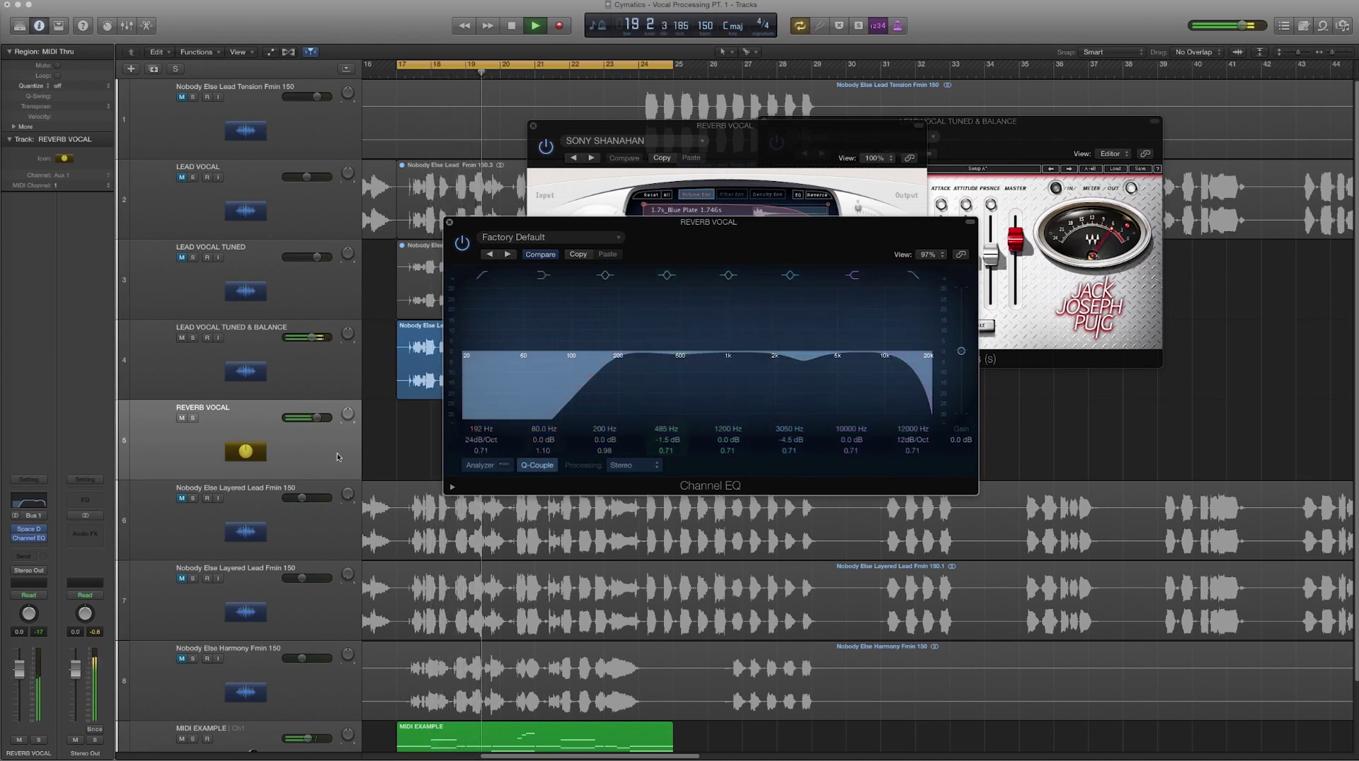
key(space)
Audition the lead vocal with the equalized reverb and bring the Space Designer window back into view
click(263, 375)
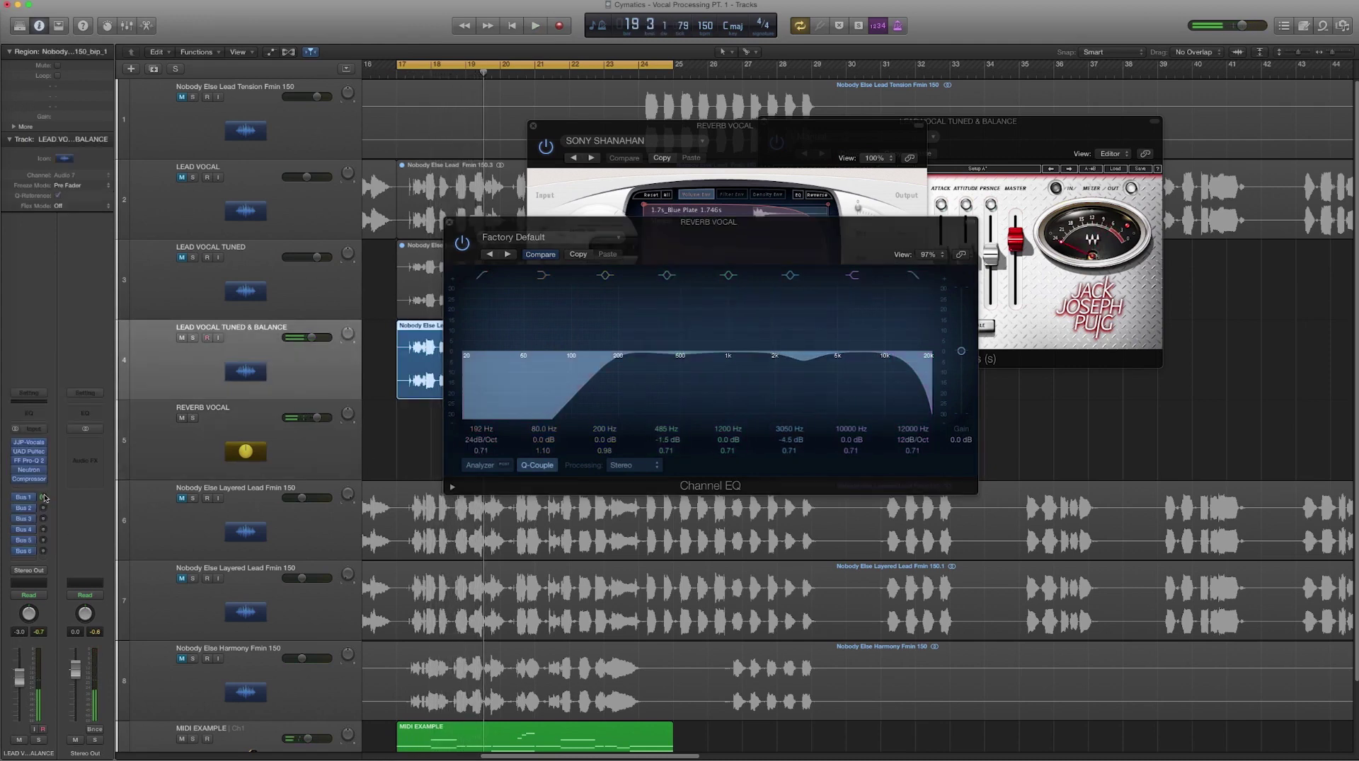
key(space)
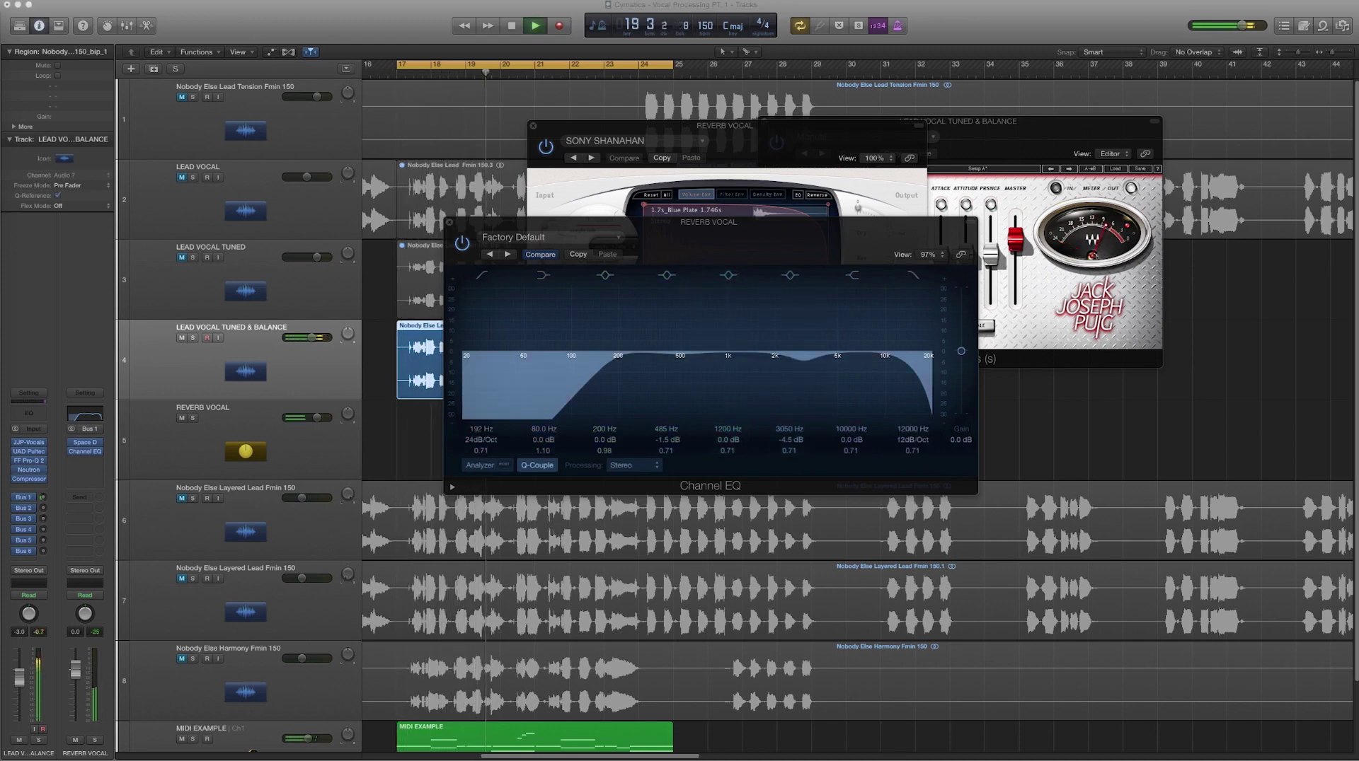
drag(712, 235, 745, 309)
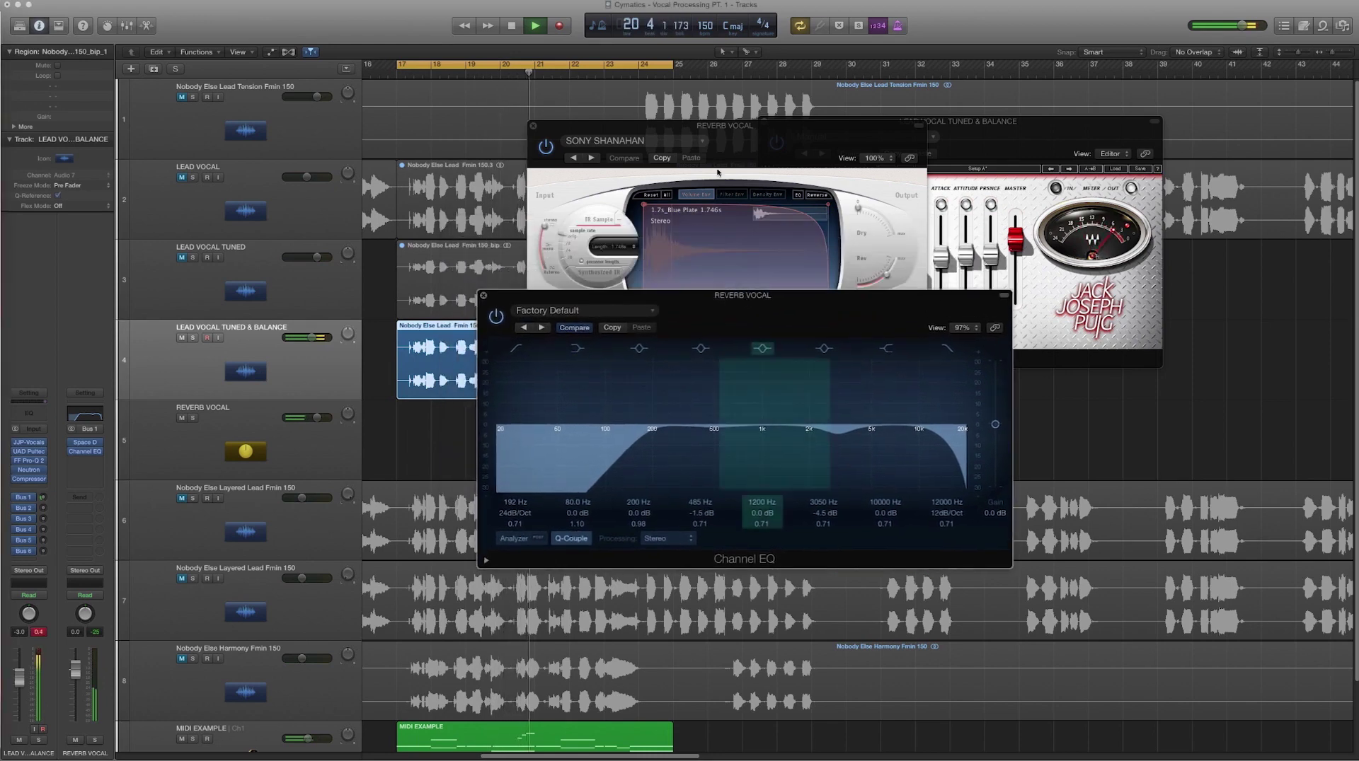
key(space)
click(743, 127)
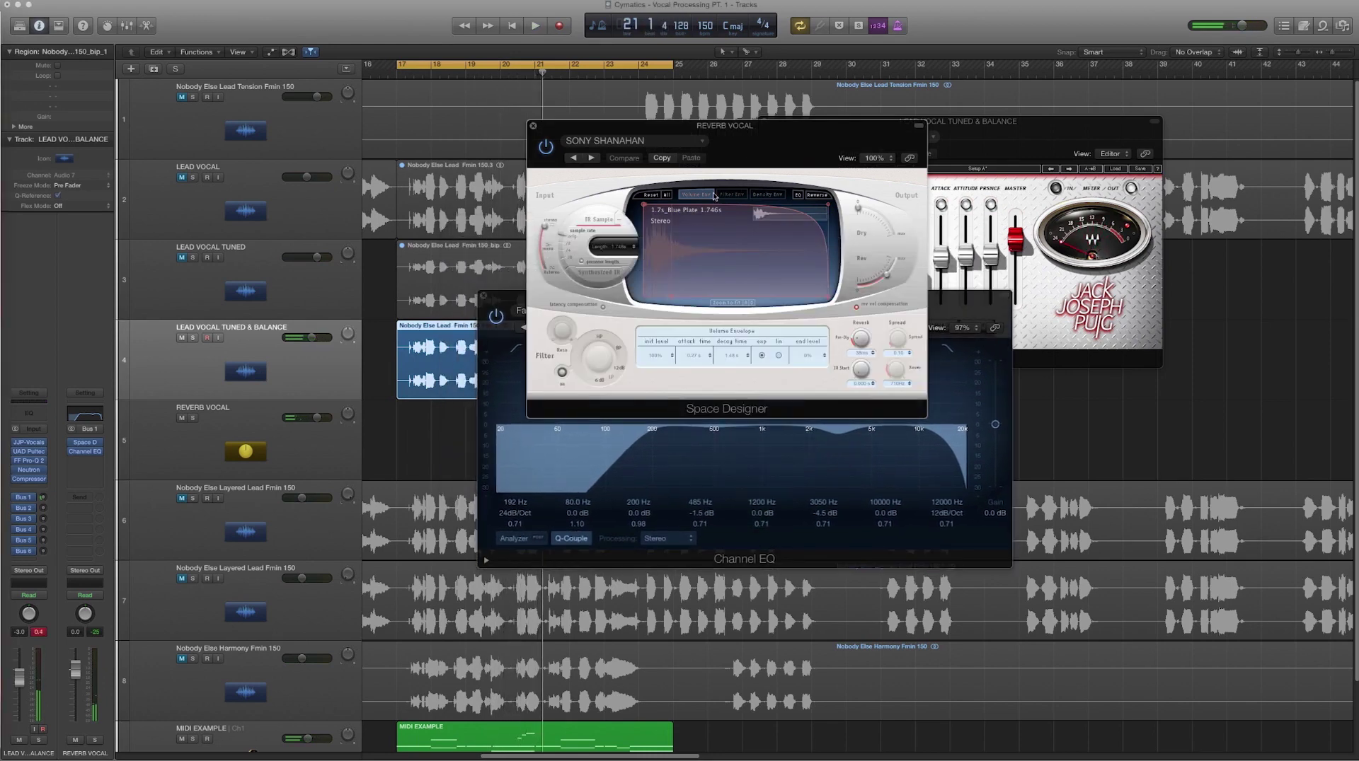
Turn on the Channel EQ analyzer, raise the low cut to 265 Hz and set the output gain to +3.5 dB
click(907, 329)
click(515, 539)
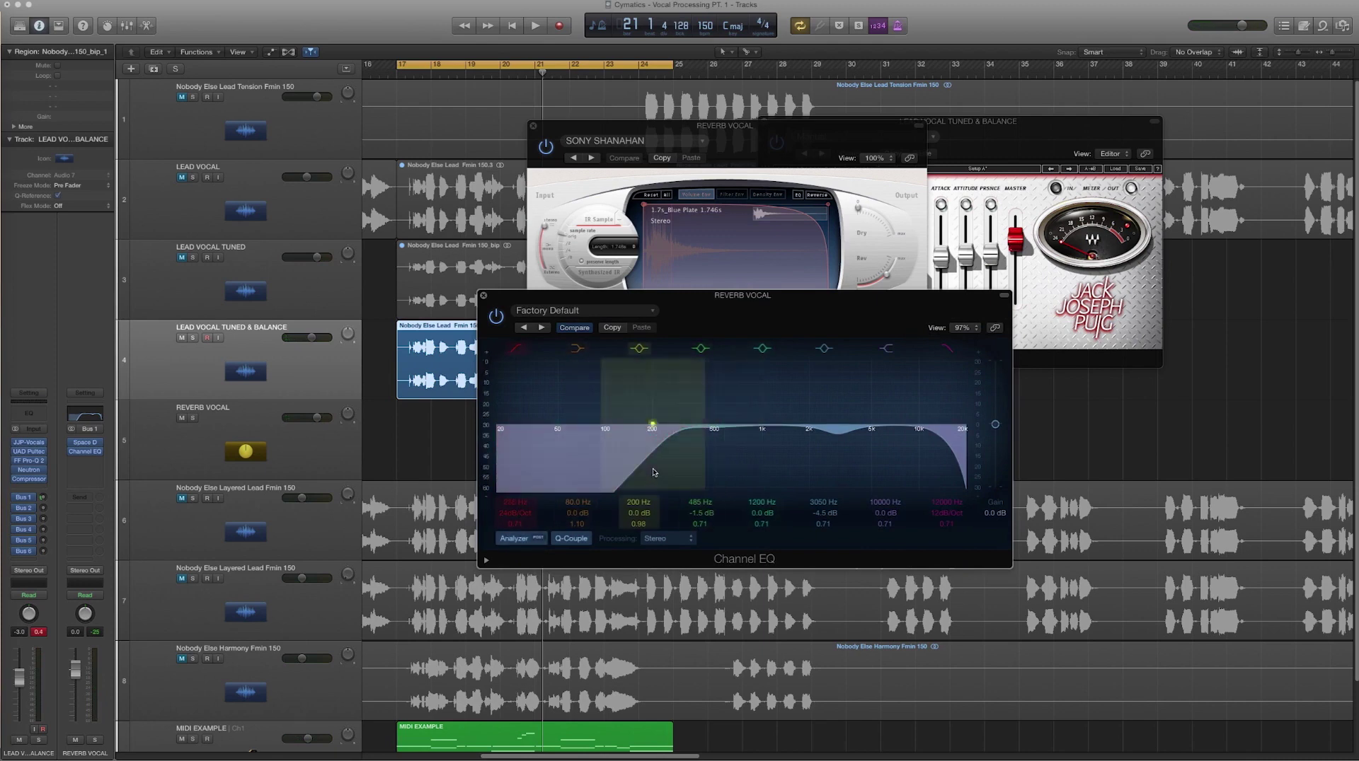
key(space)
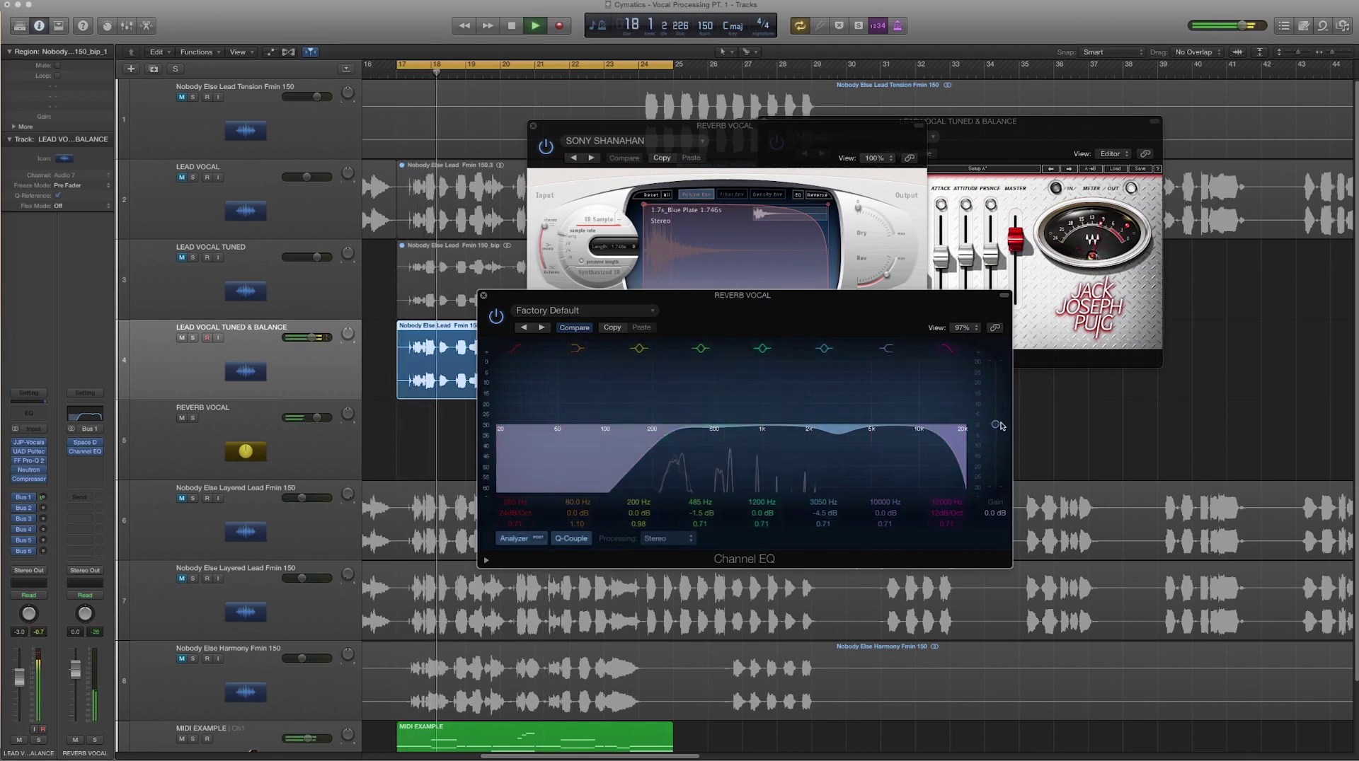
drag(995, 424, 999, 416)
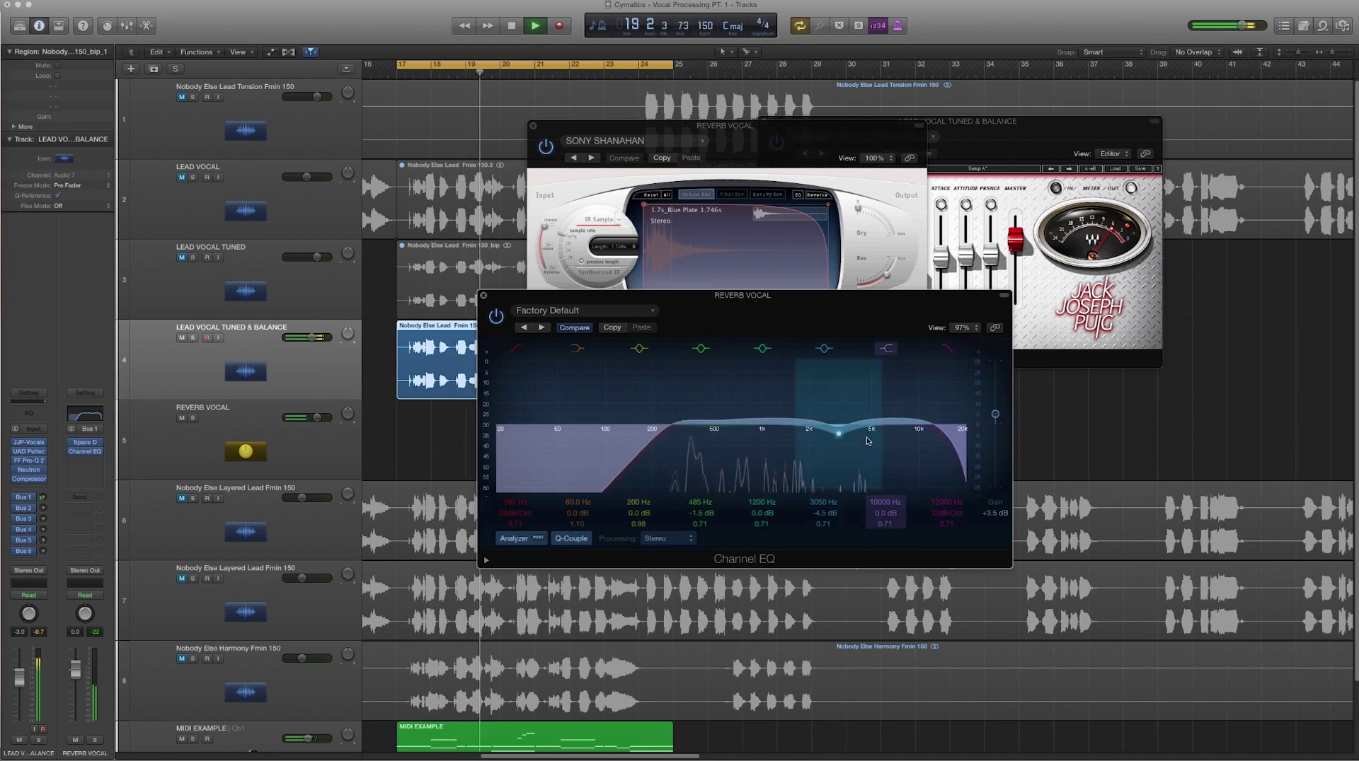
Set the reverb EQ to -6.0 dB at 4150 Hz, -2.0 dB at 1020 Hz, -1.0 dB at 7700 Hz and a 9000 Hz high cut
drag(855, 440, 873, 454)
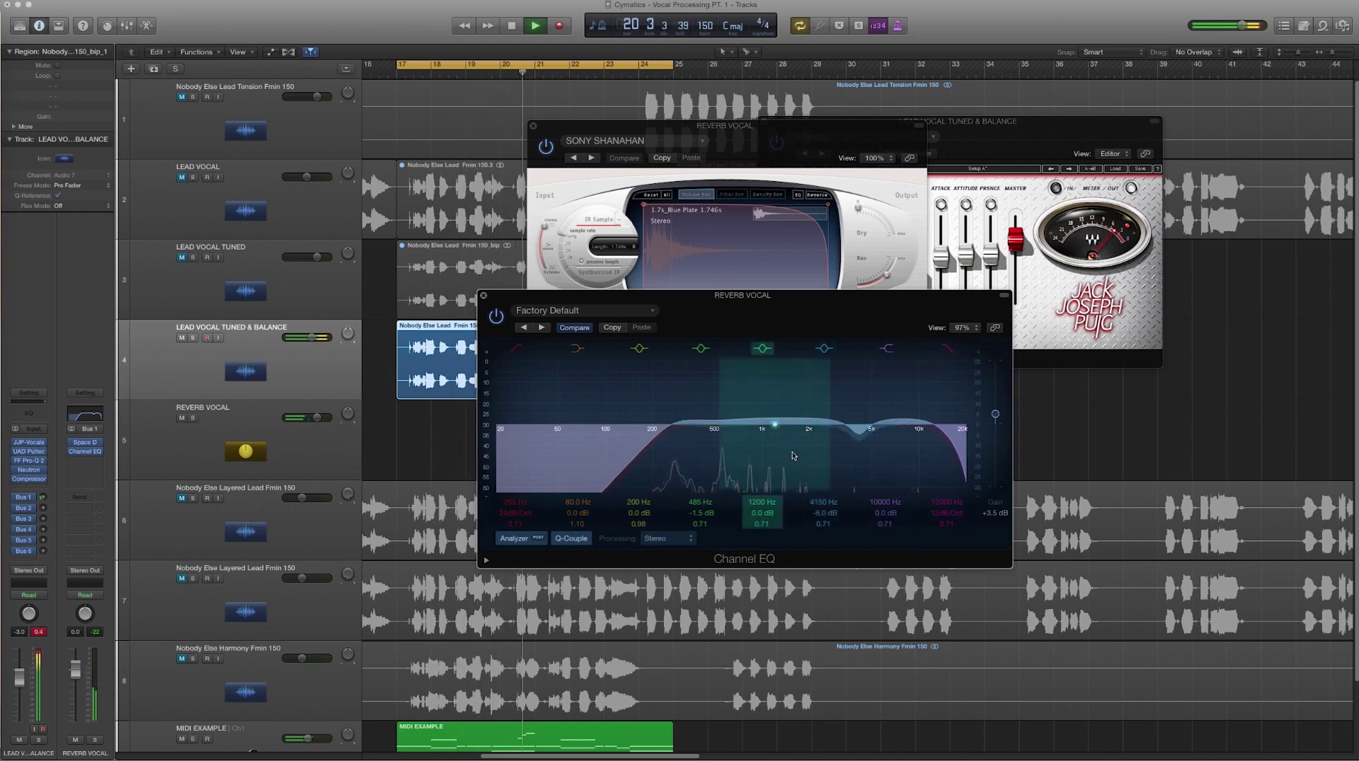
drag(773, 423, 763, 427)
mouse_move(906, 447)
mouse_down()
mouse_move(889, 453)
mouse_move(939, 460)
mouse_move(884, 456)
mouse_up()
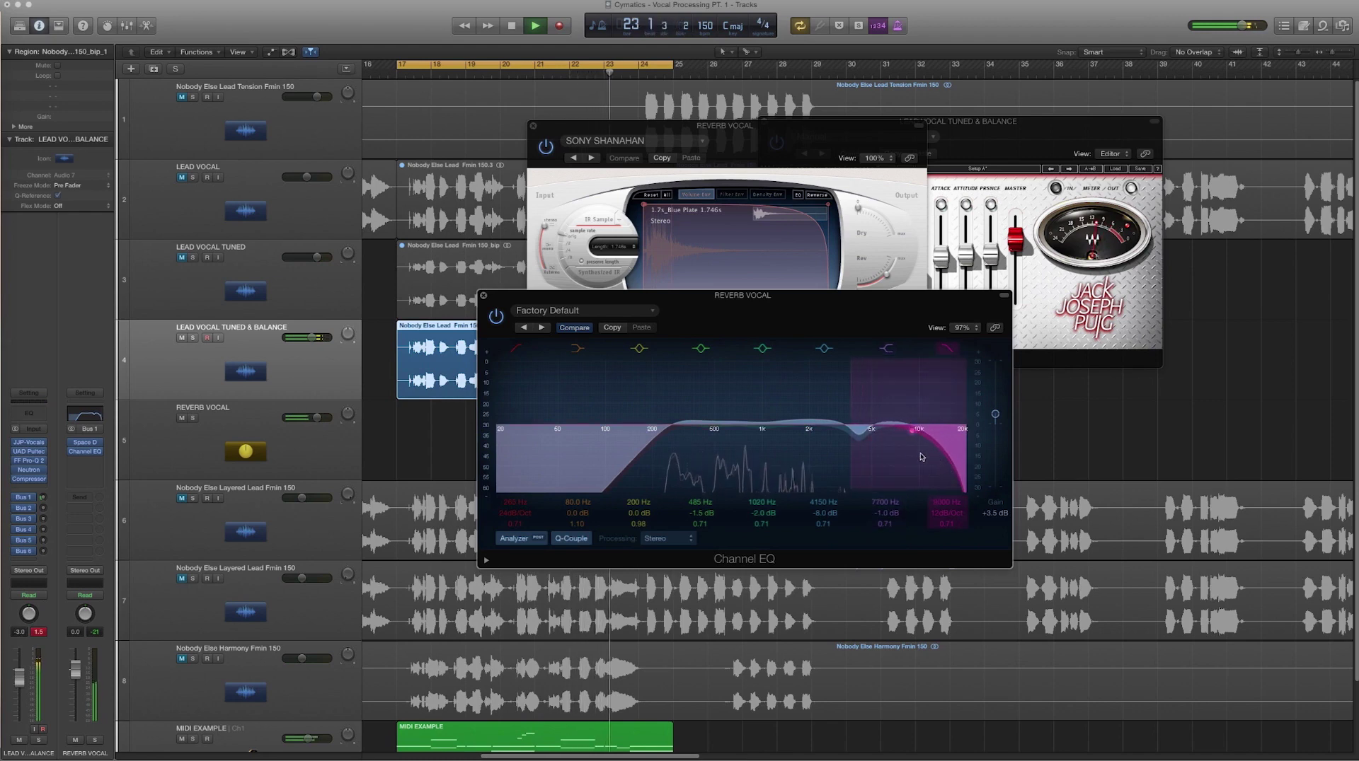
key(space)
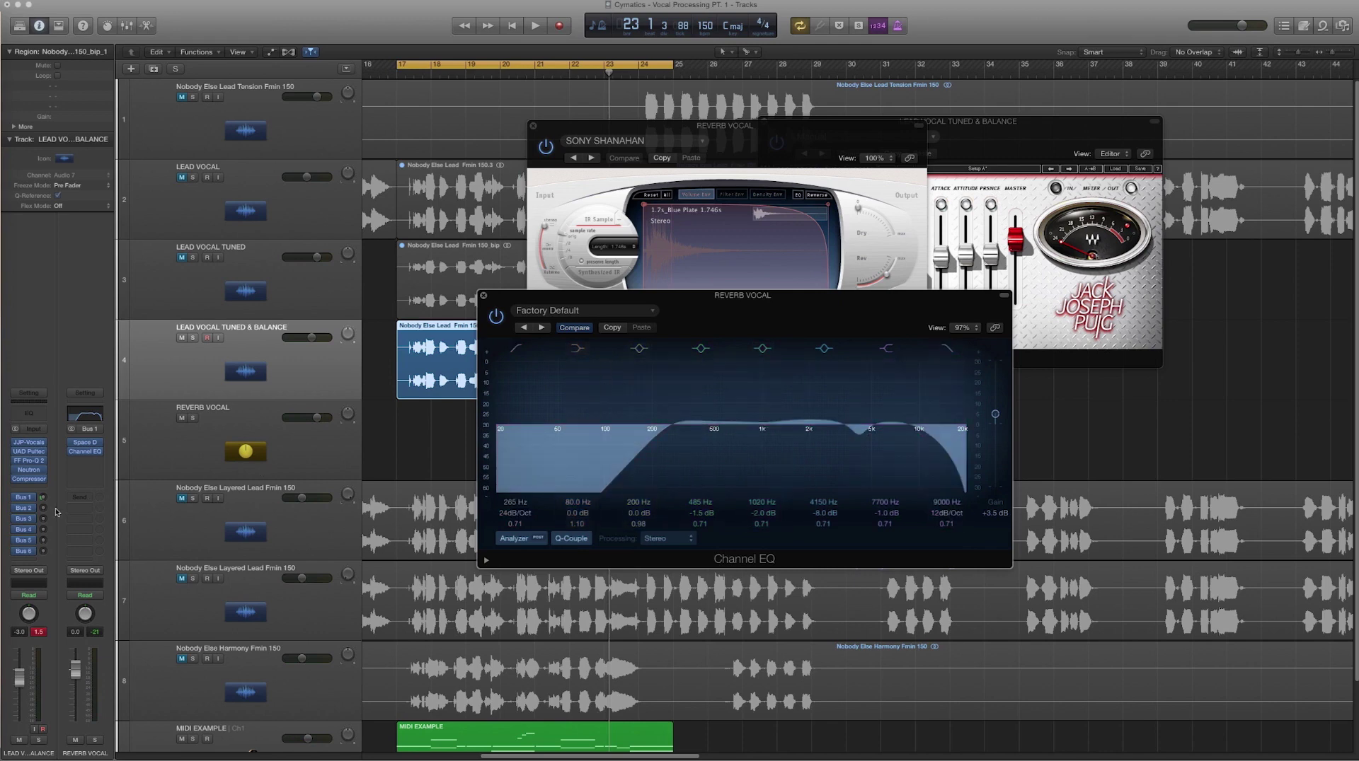
Move the reverb's Channel EQ window aside, insert a stereo Compressor on the Bus 2 aux and switch it to the Vintage FET model
key(space)
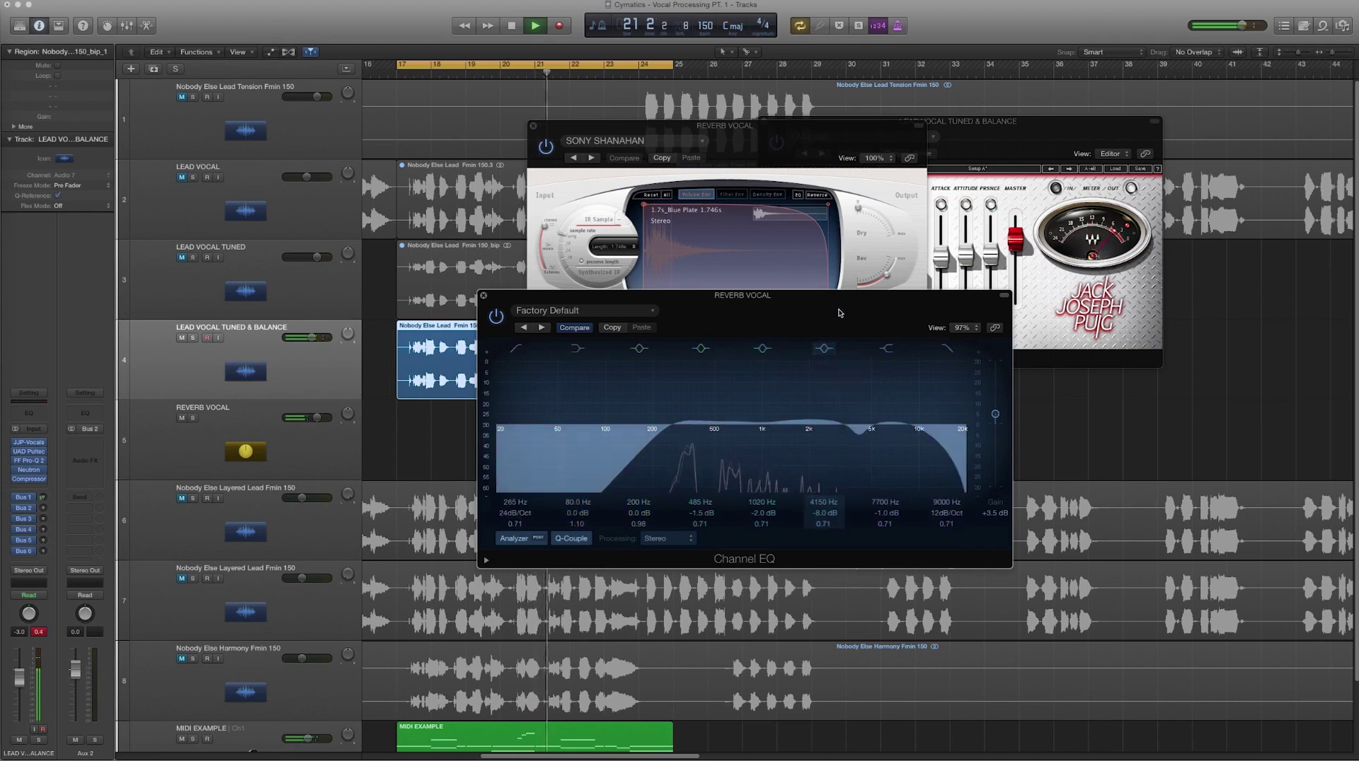
drag(867, 322, 992, 453)
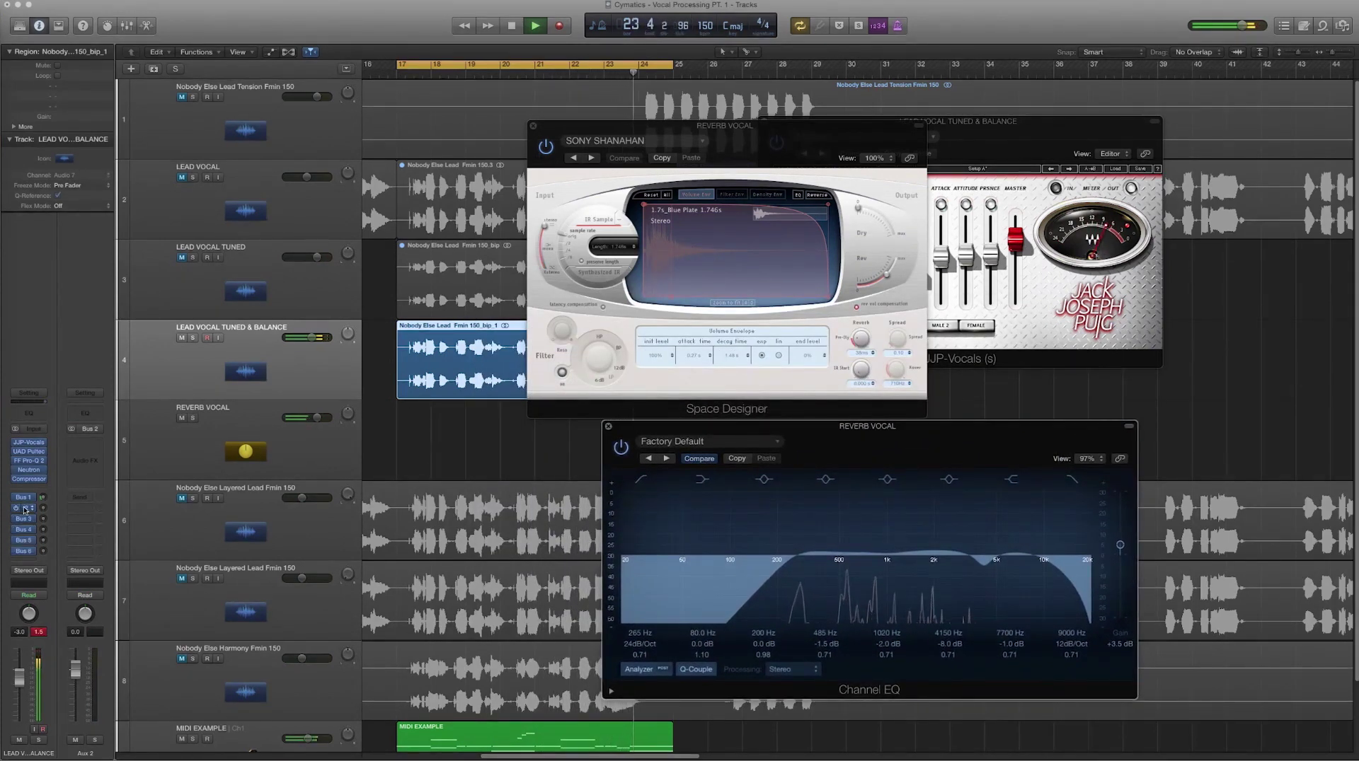
click(70, 441)
mouse_move(106, 480)
mouse_move(188, 489)
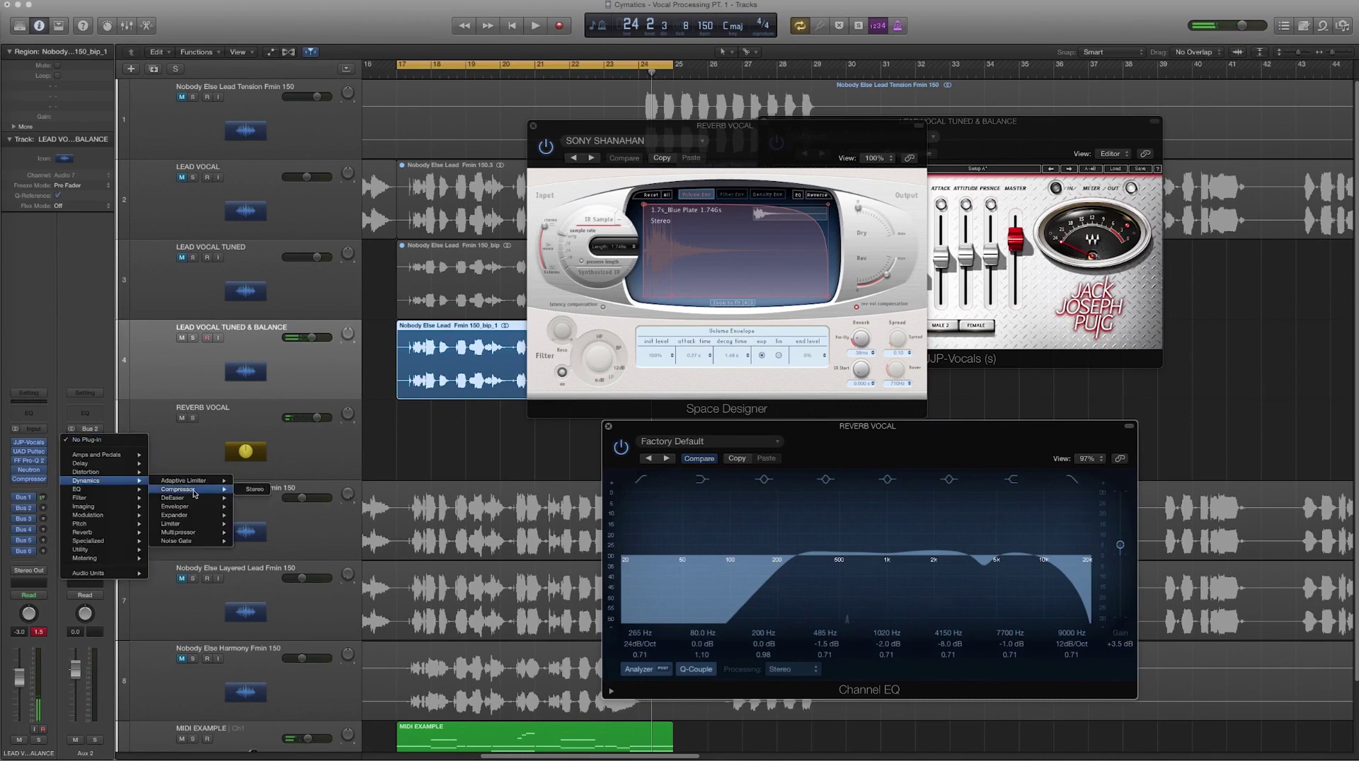
click(253, 489)
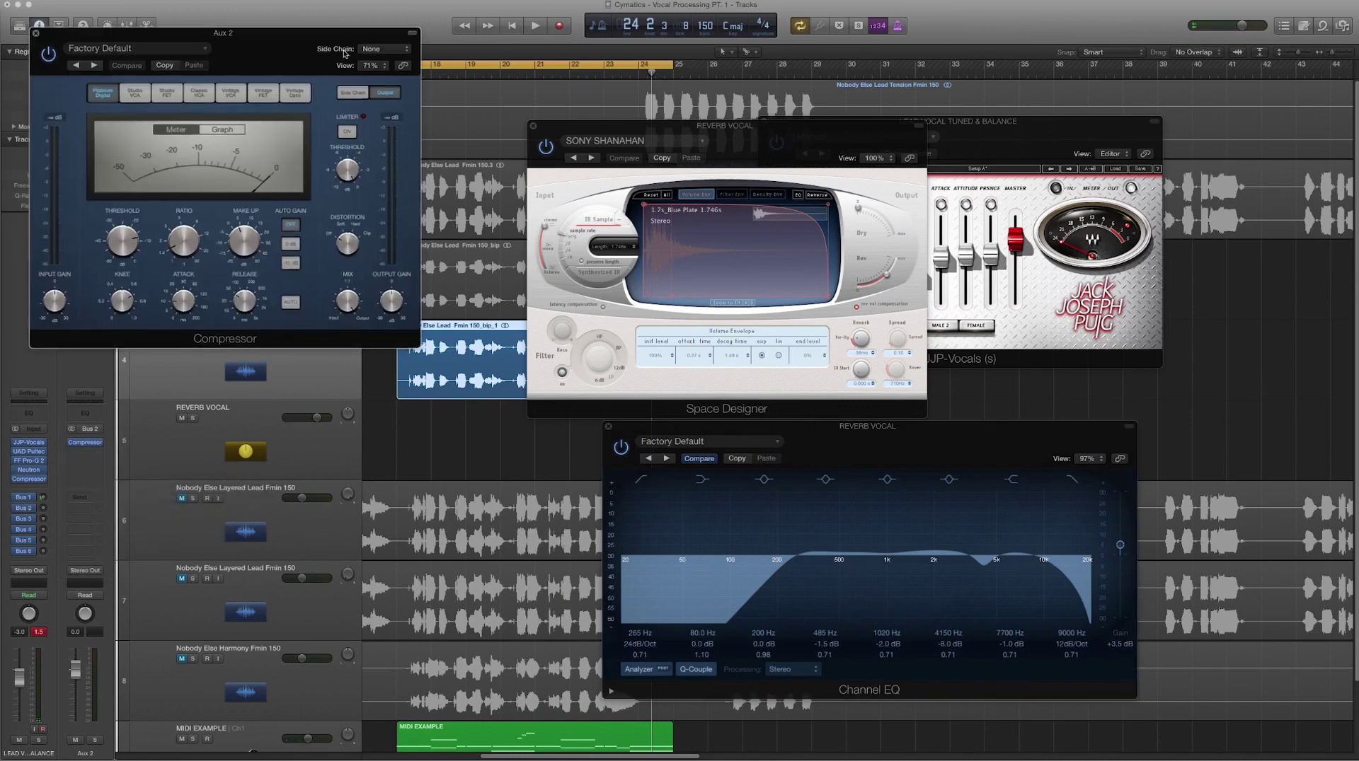
drag(324, 101, 688, 310)
click(627, 298)
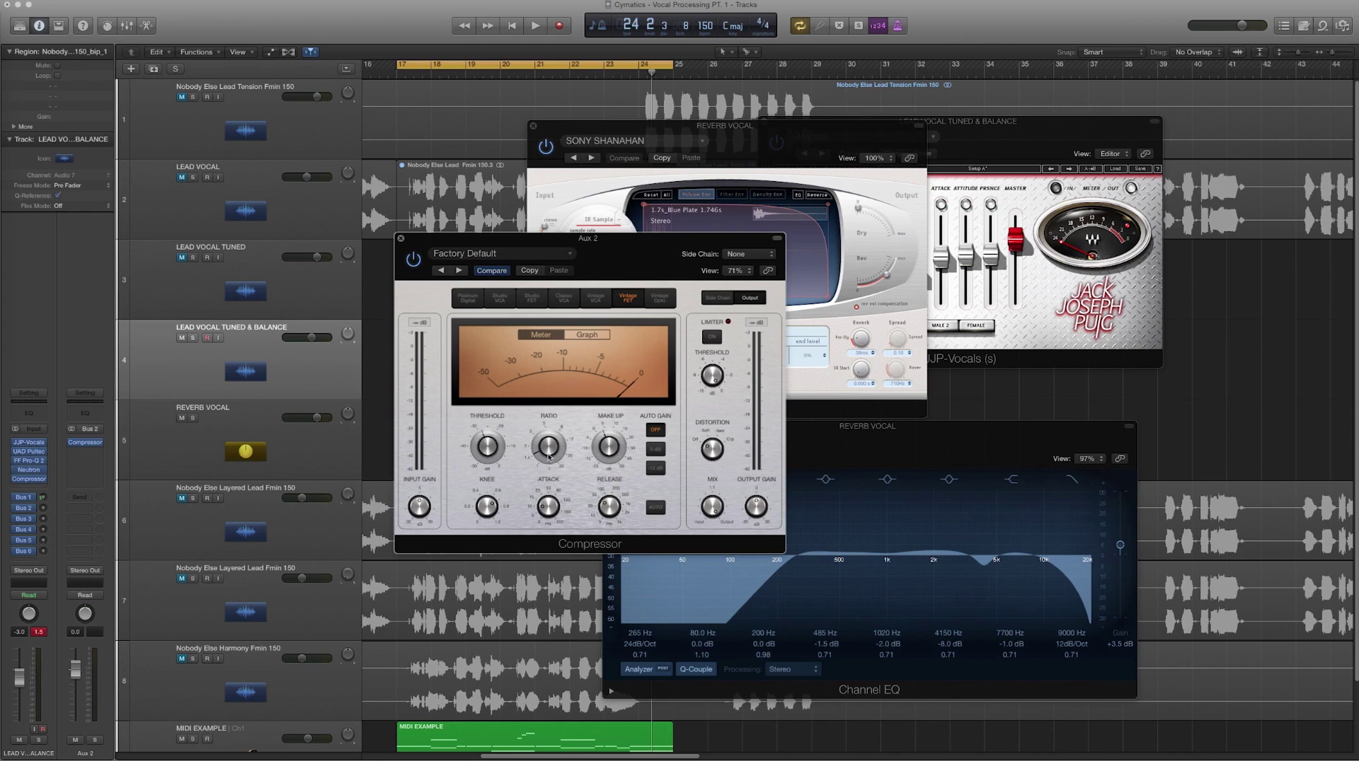
Audition the parallel compression with the vocal's Bus 2 send at about -8.0 dB and the aux fader lowered to -3.0 dB
key(space)
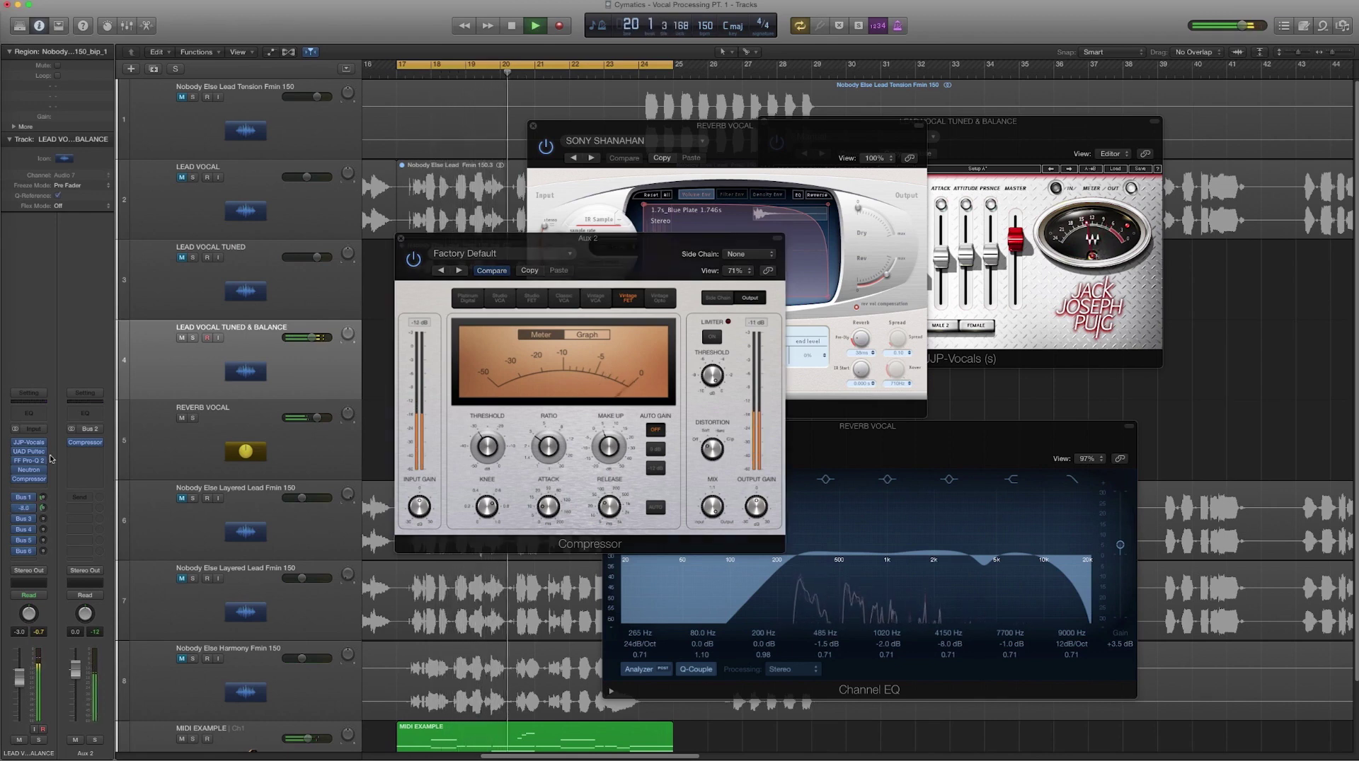
key(space)
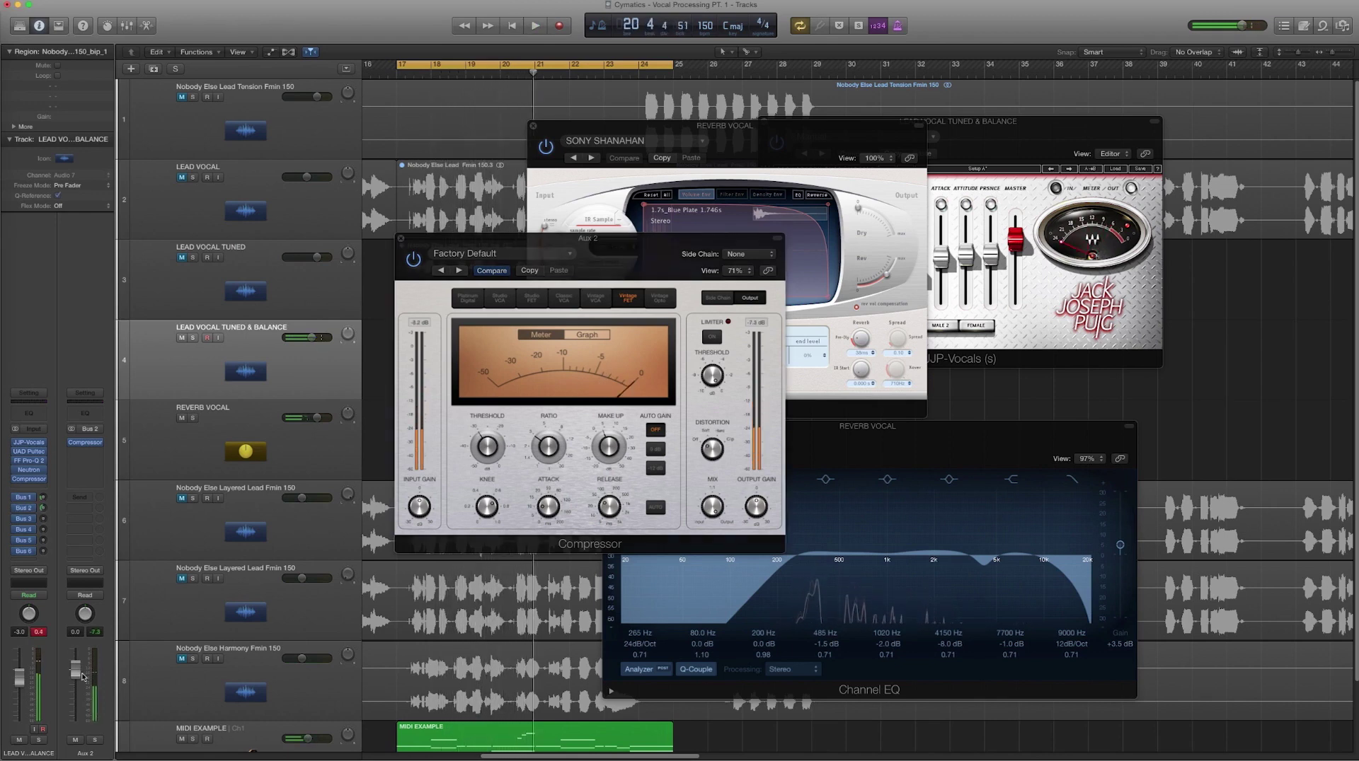
drag(80, 671, 79, 673)
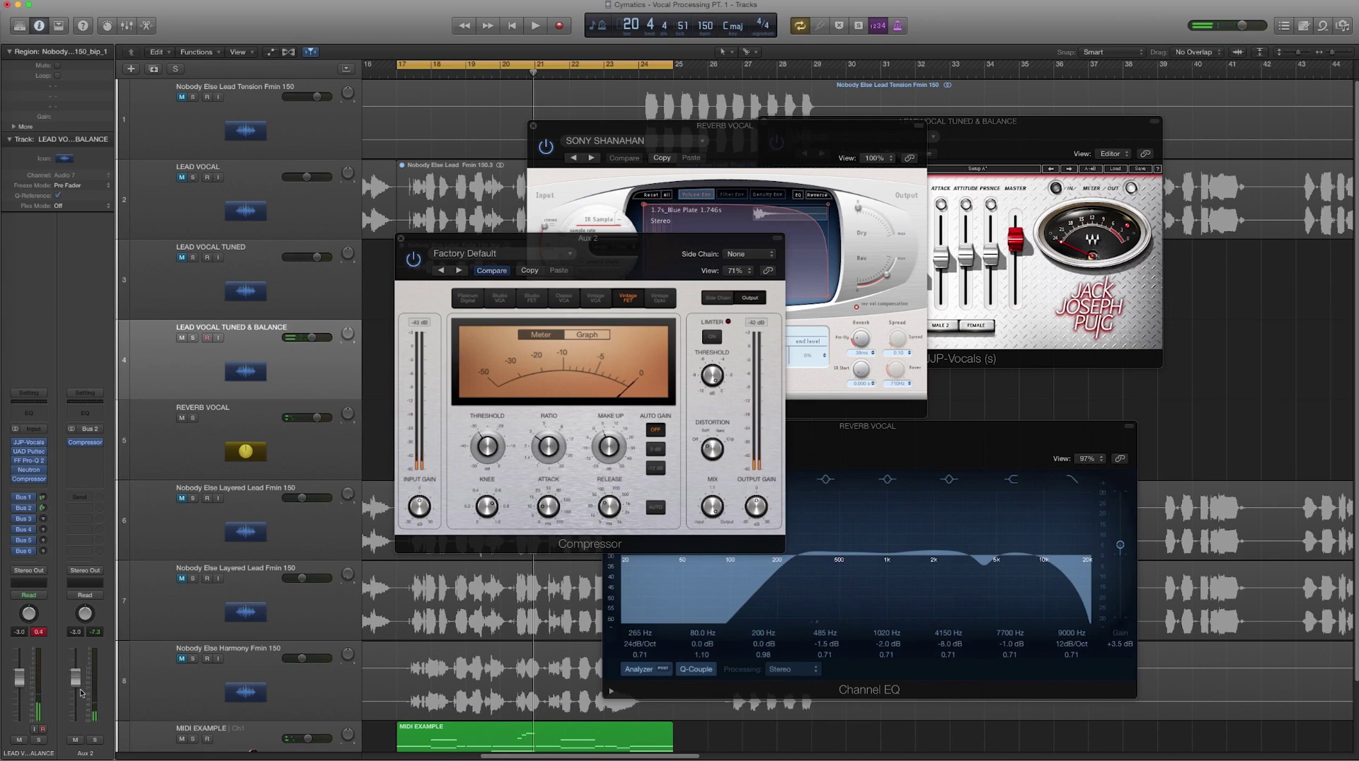
key(space)
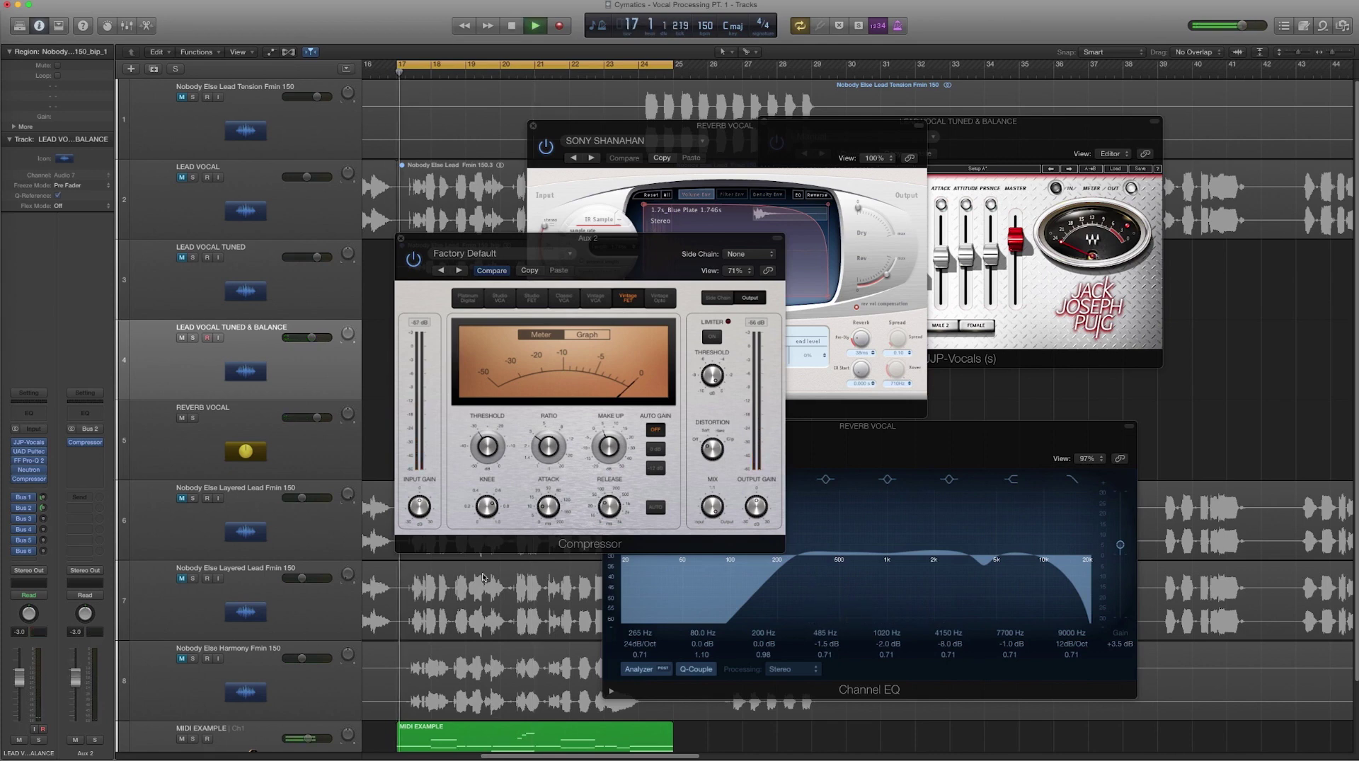
mouse_move(613, 490)
mouse_move(551, 444)
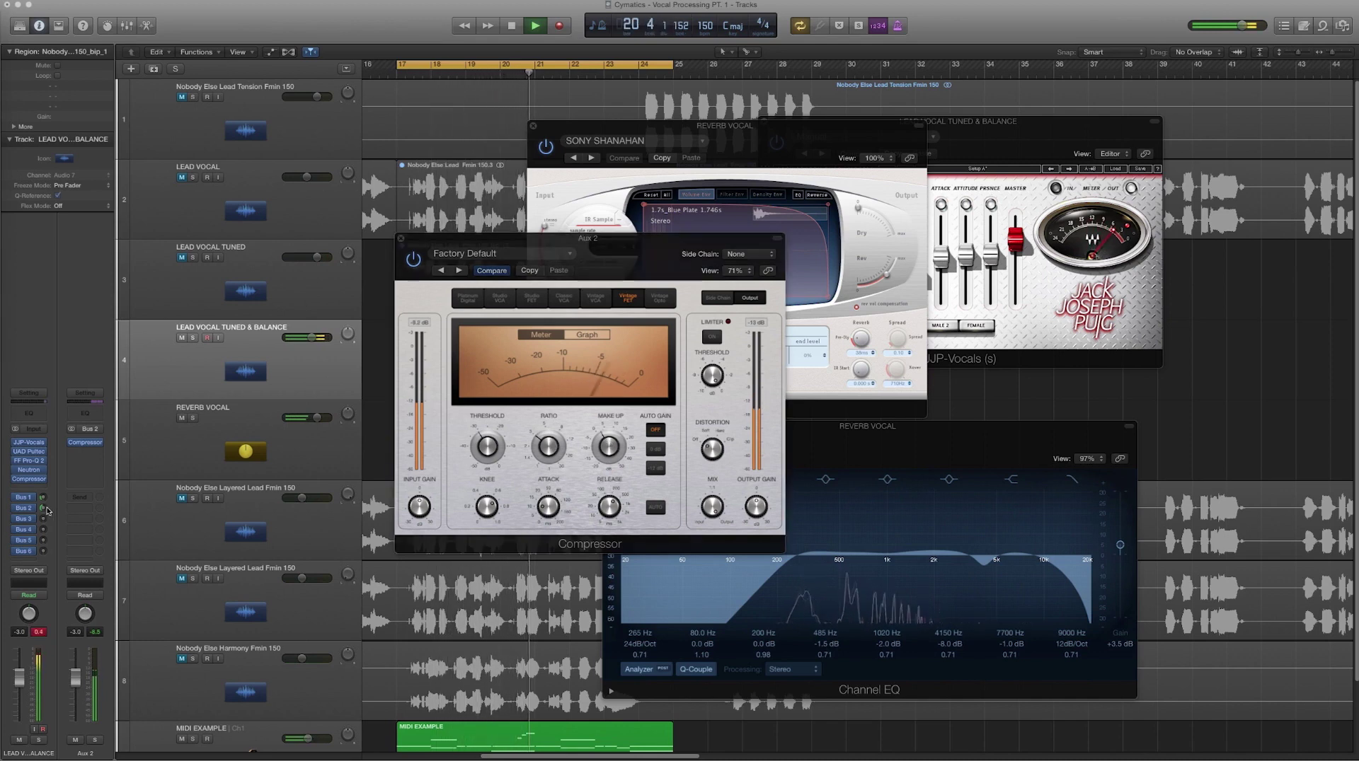
key(space)
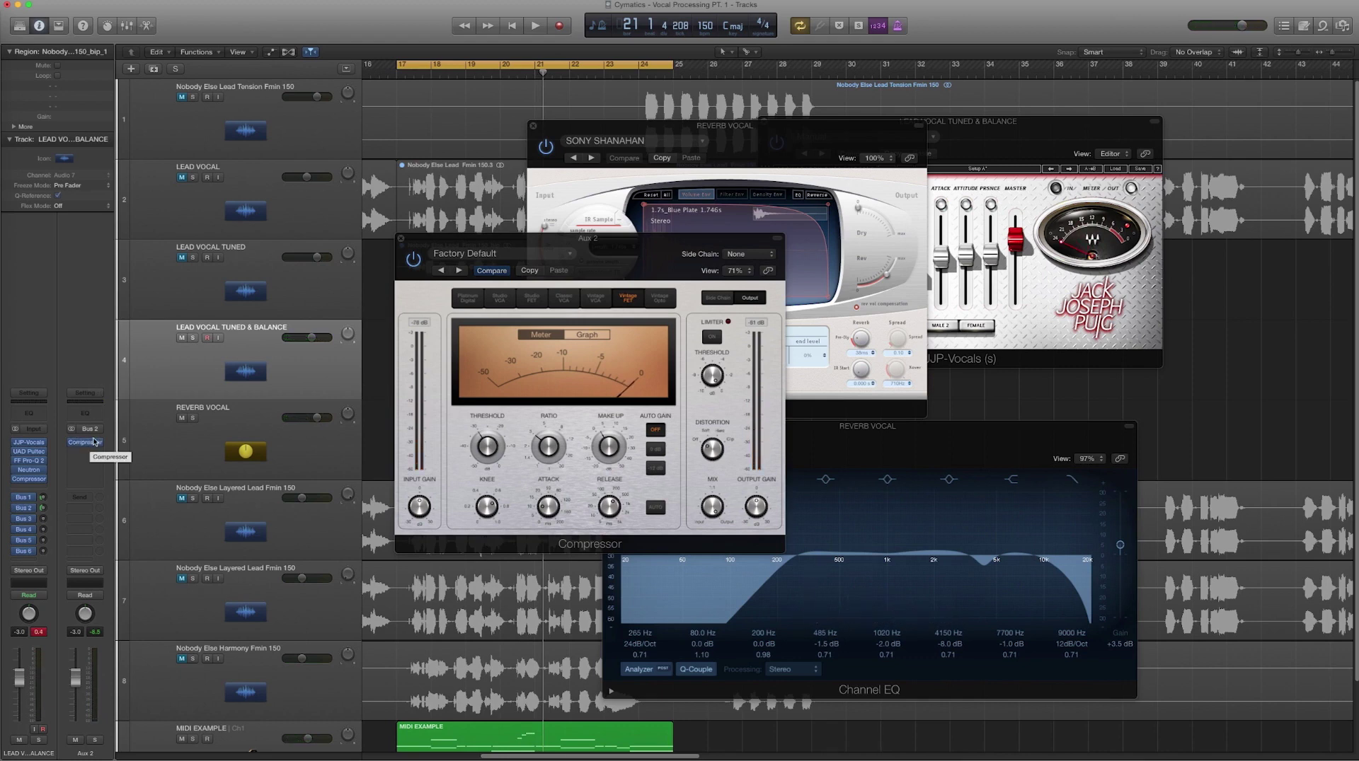
Move the Compressor window aside and insert FabFilter Timeless 2 on the Bus 3 aux, keeping its window clear of the mixer strips
click(85, 441)
drag(547, 242, 746, 235)
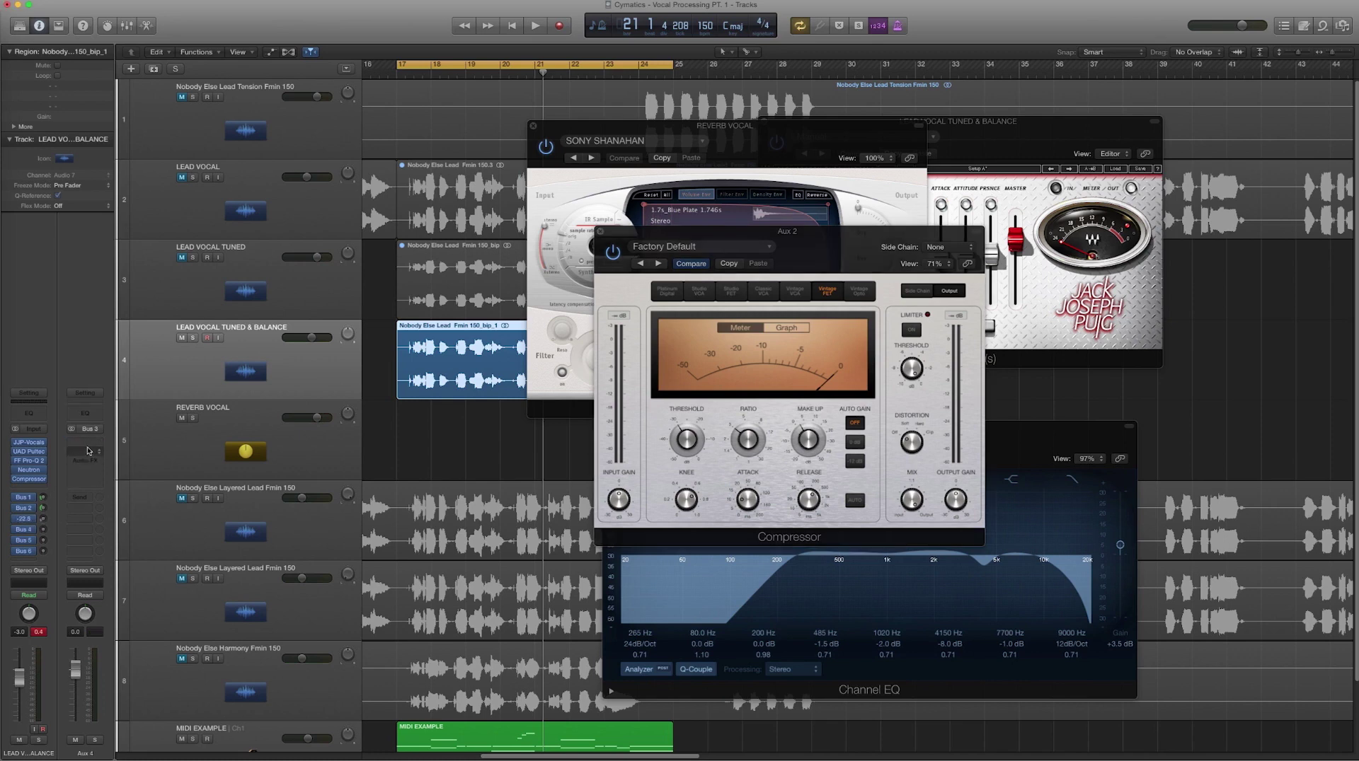
click(88, 451)
mouse_move(98, 573)
mouse_move(170, 574)
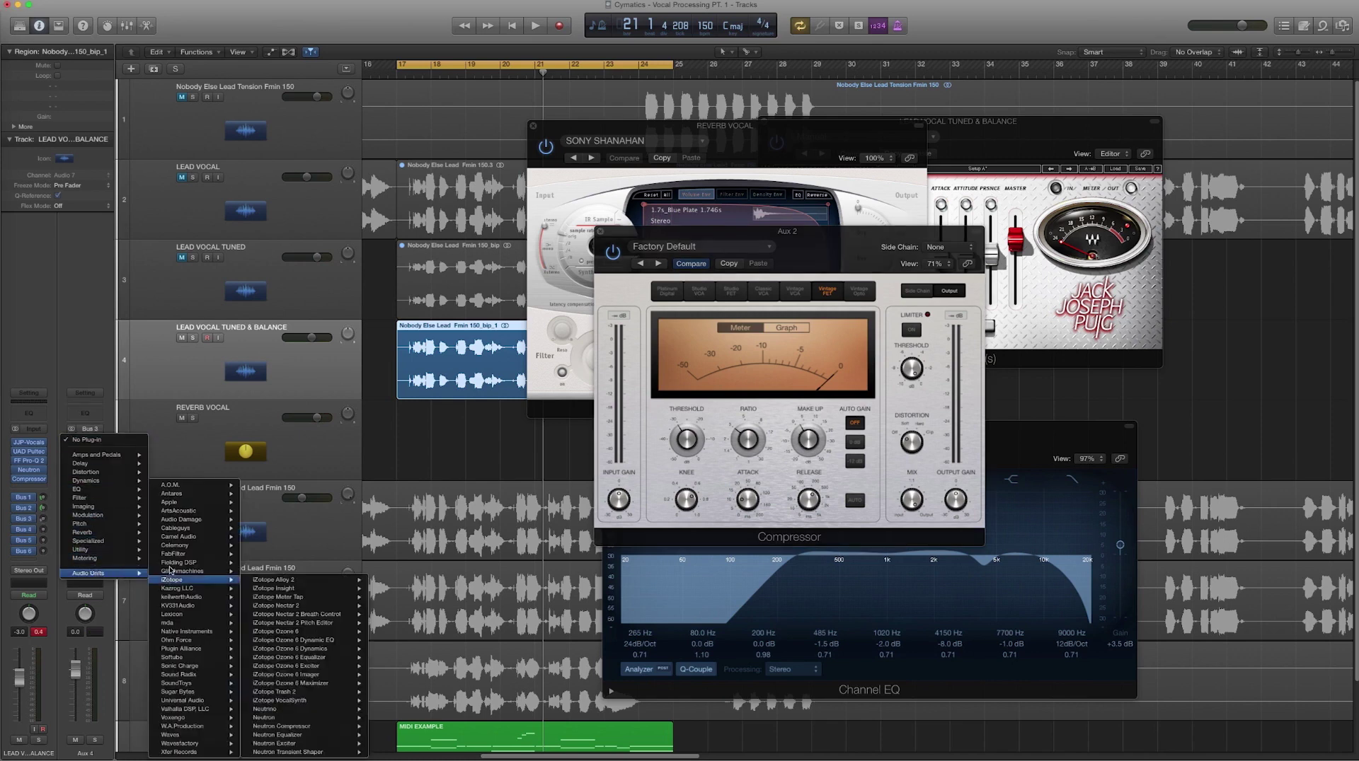
click(280, 630)
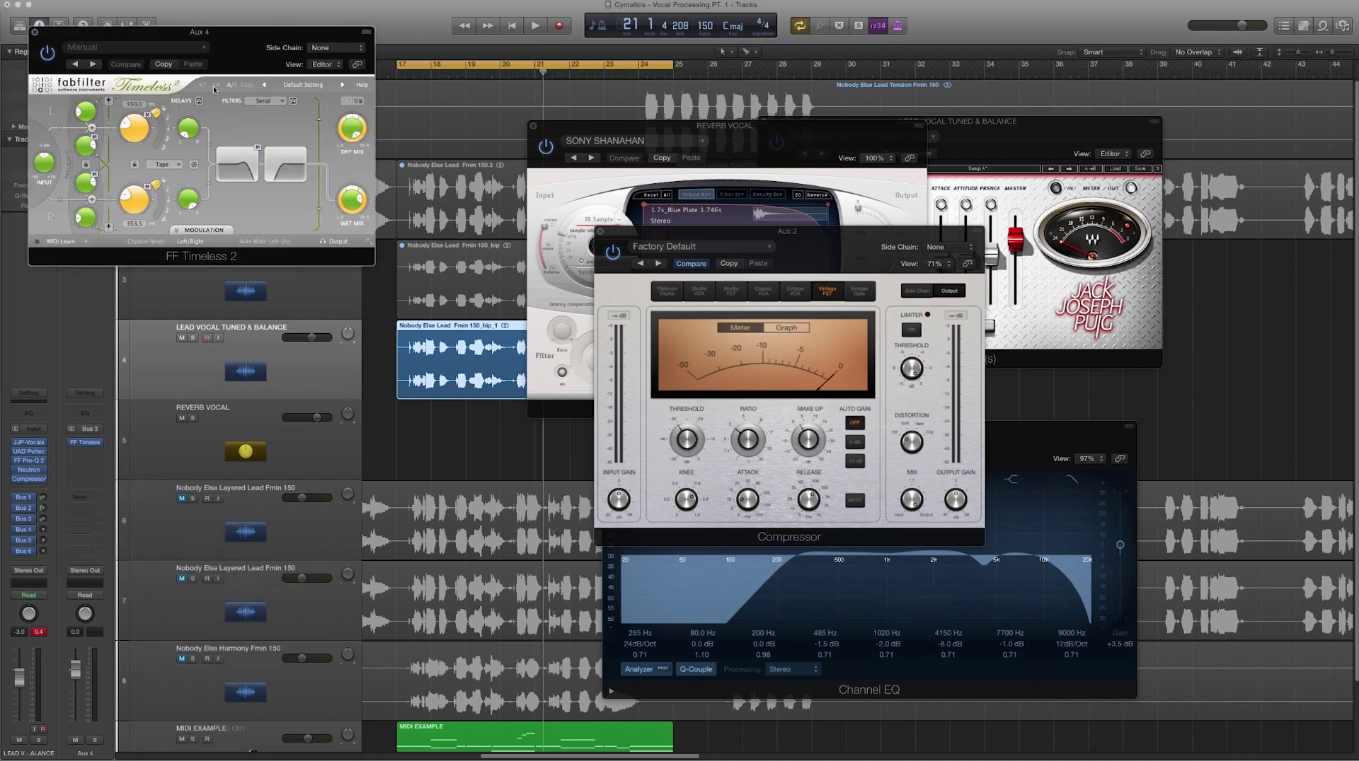
drag(234, 41, 629, 371)
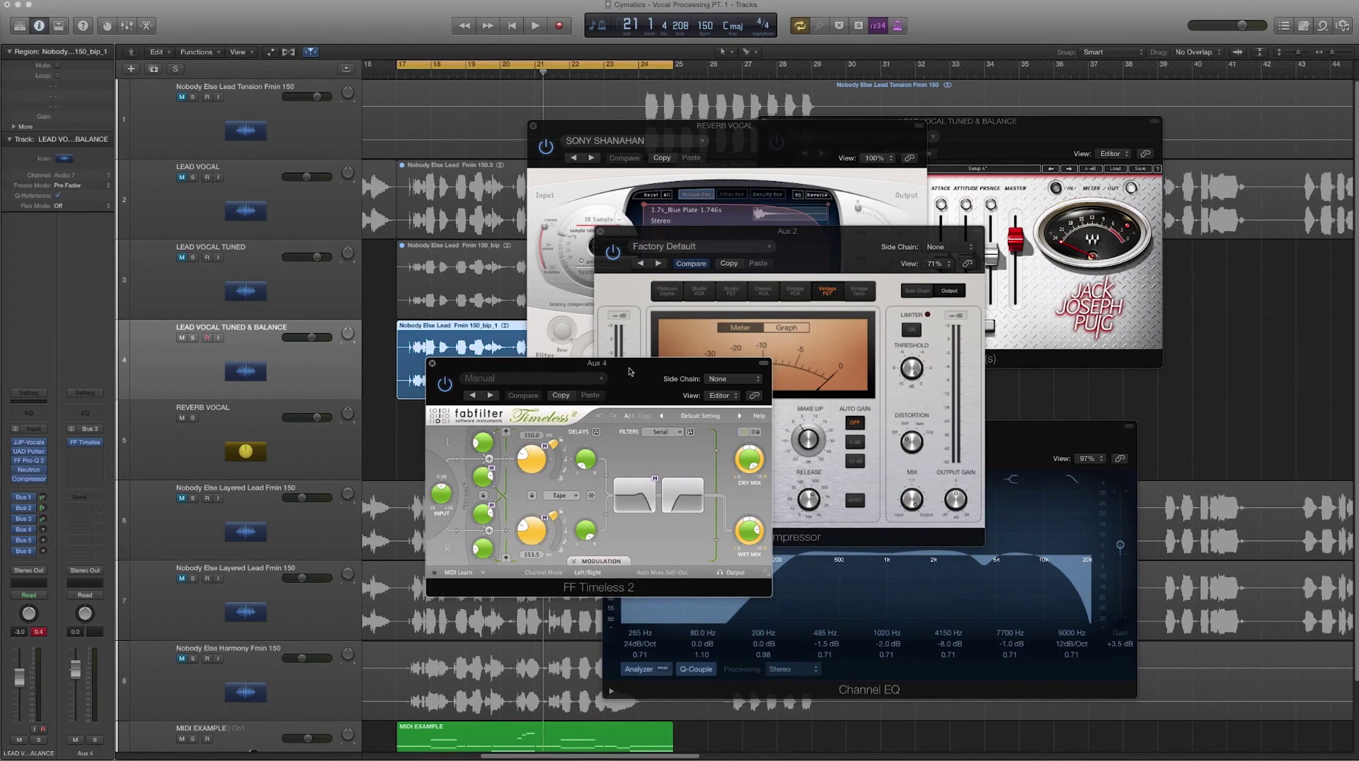
Raise the vocal's Bus 3 send to about -11.6 dB during playback and adjust the wet level in Timeless 2
drag(755, 482, 756, 488)
key(space)
click(43, 518)
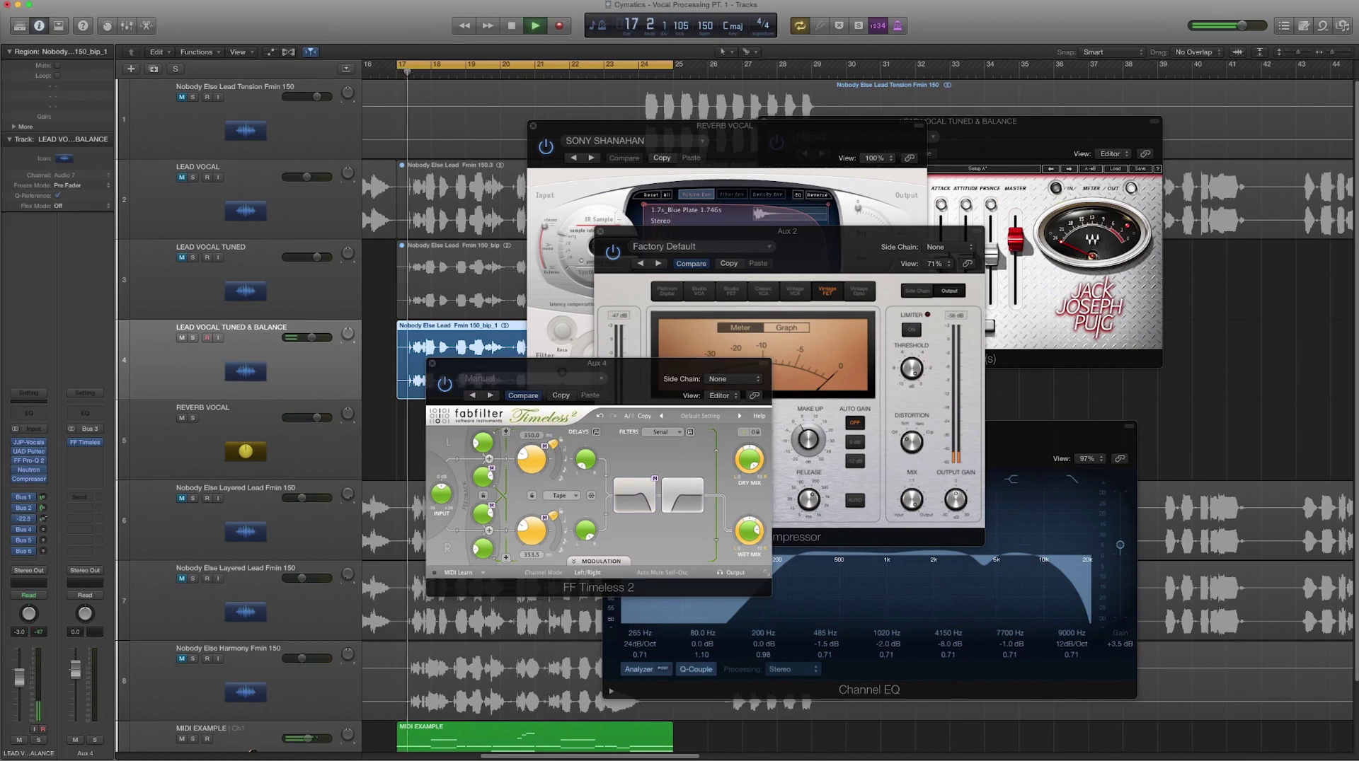
mouse_move(43, 519)
mouse_down()
mouse_move(43, 496)
mouse_move(44, 507)
mouse_up()
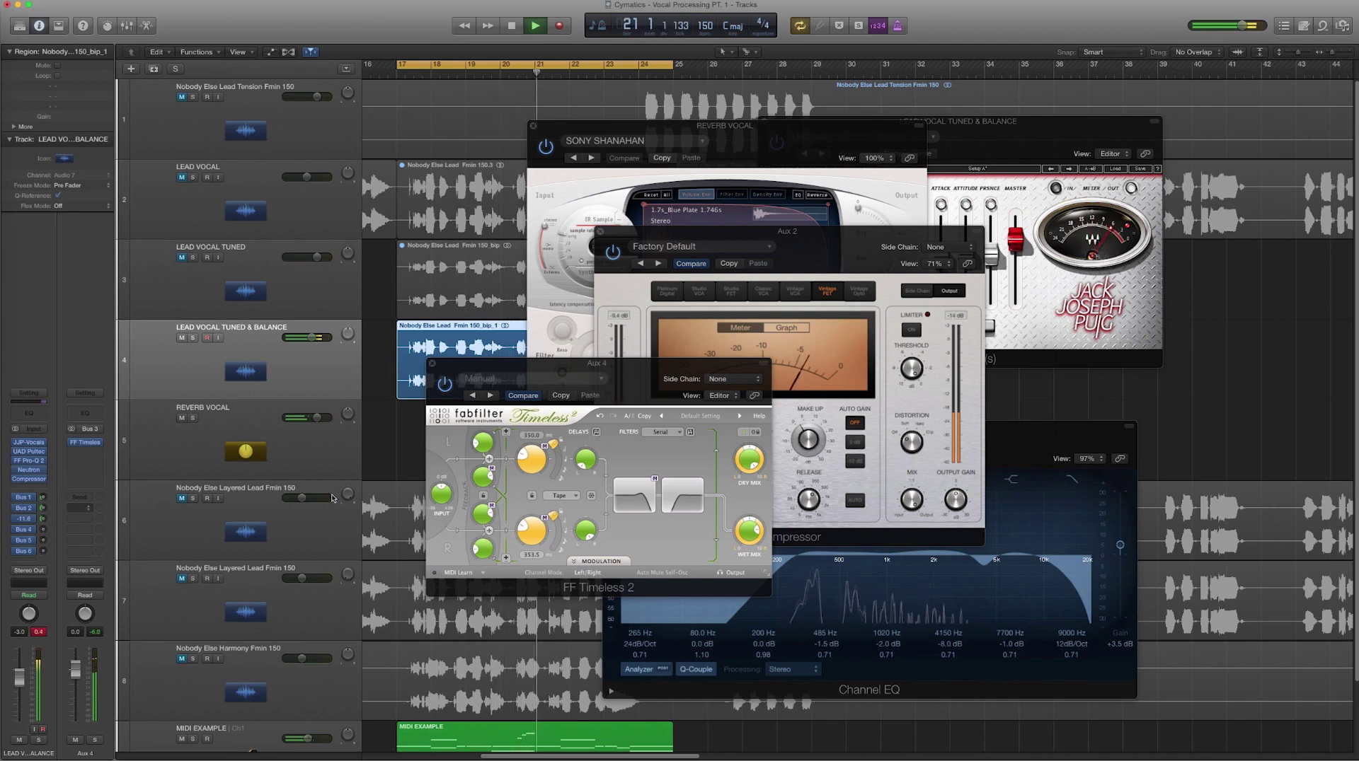
click(748, 555)
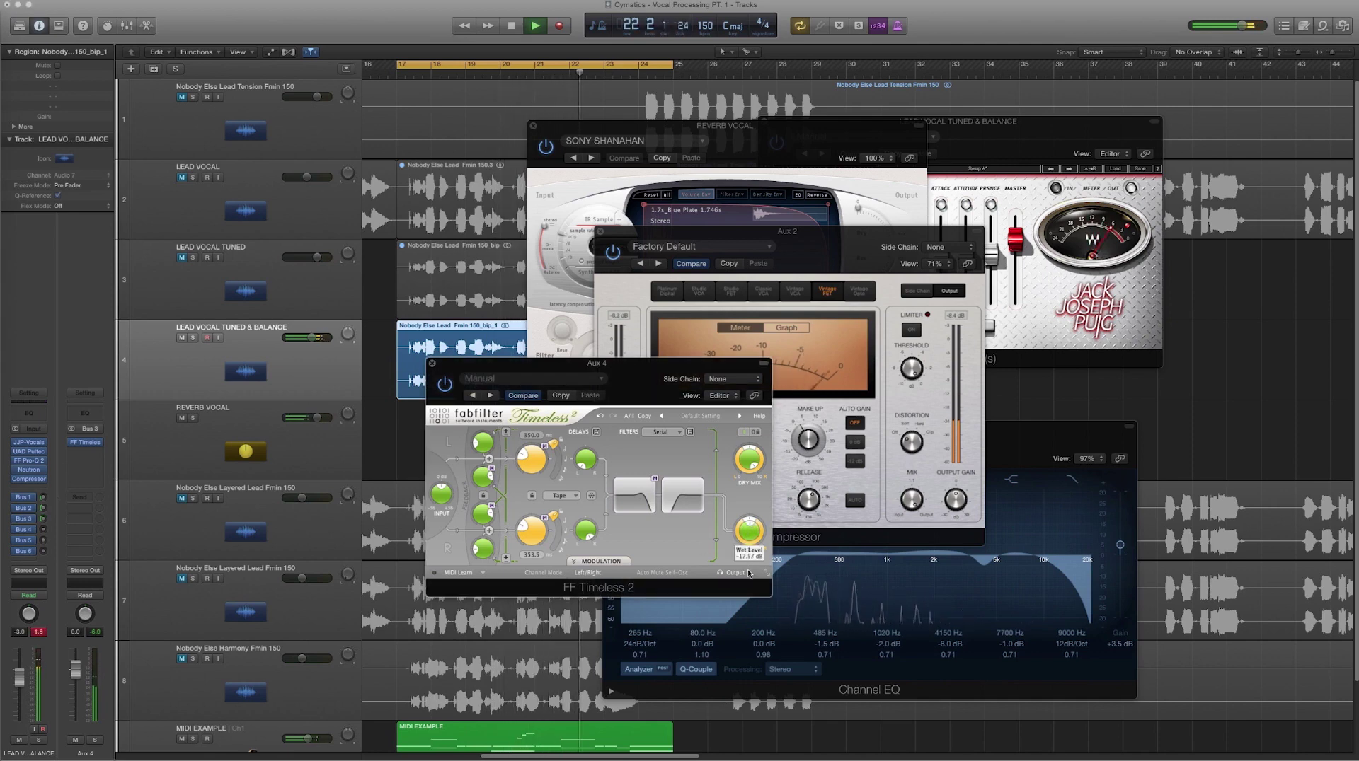
key(space)
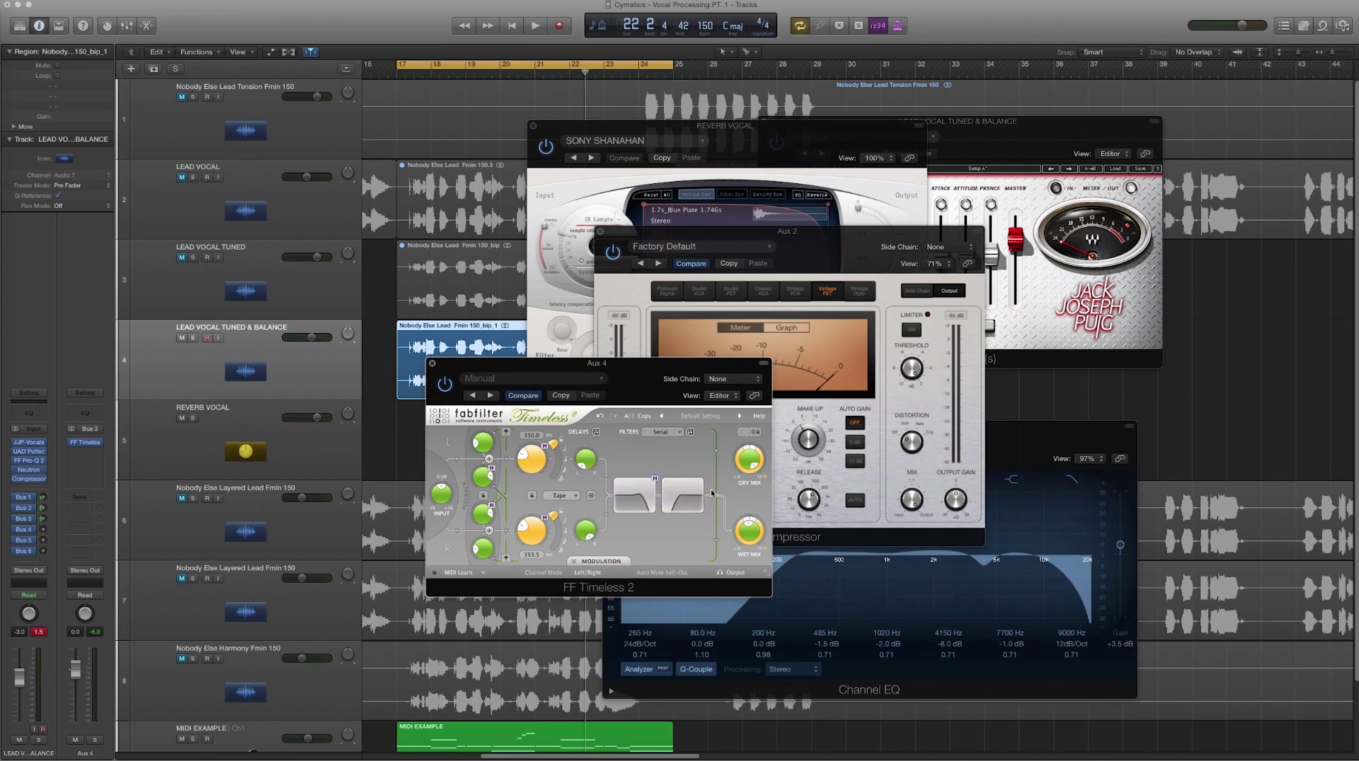
Add a Channel EQ to the delay aux with a low cut, a high cut and a -3.0 dB dip at 1060 Hz
mouse_move(673, 515)
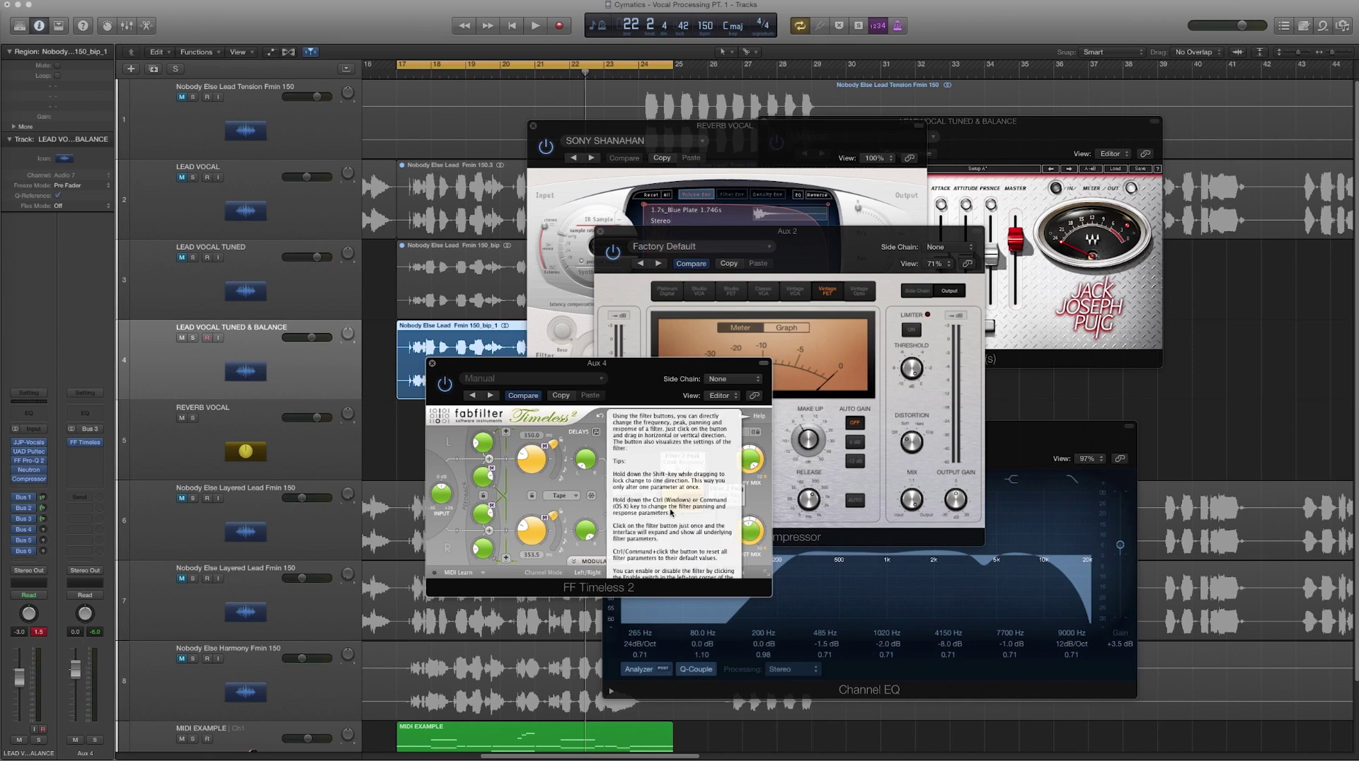
click(85, 415)
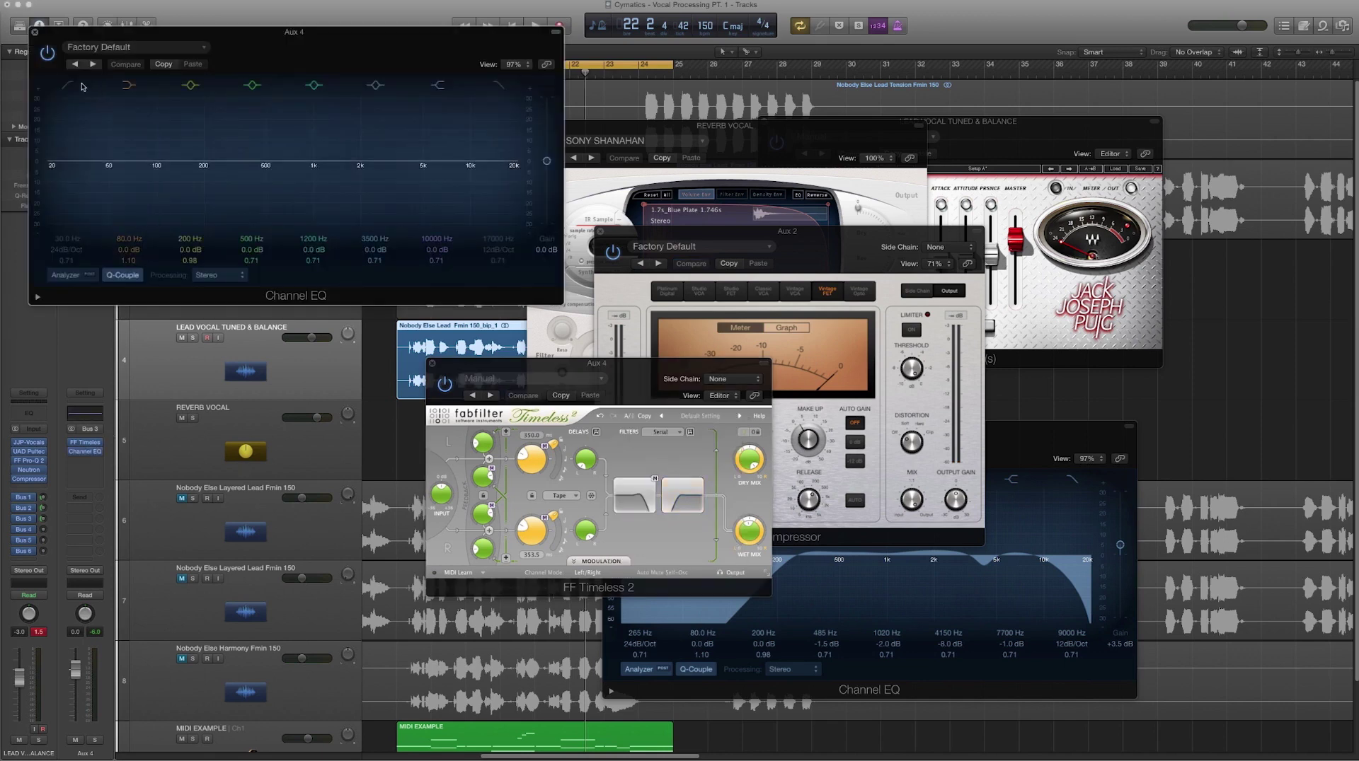
click(107, 202)
click(495, 138)
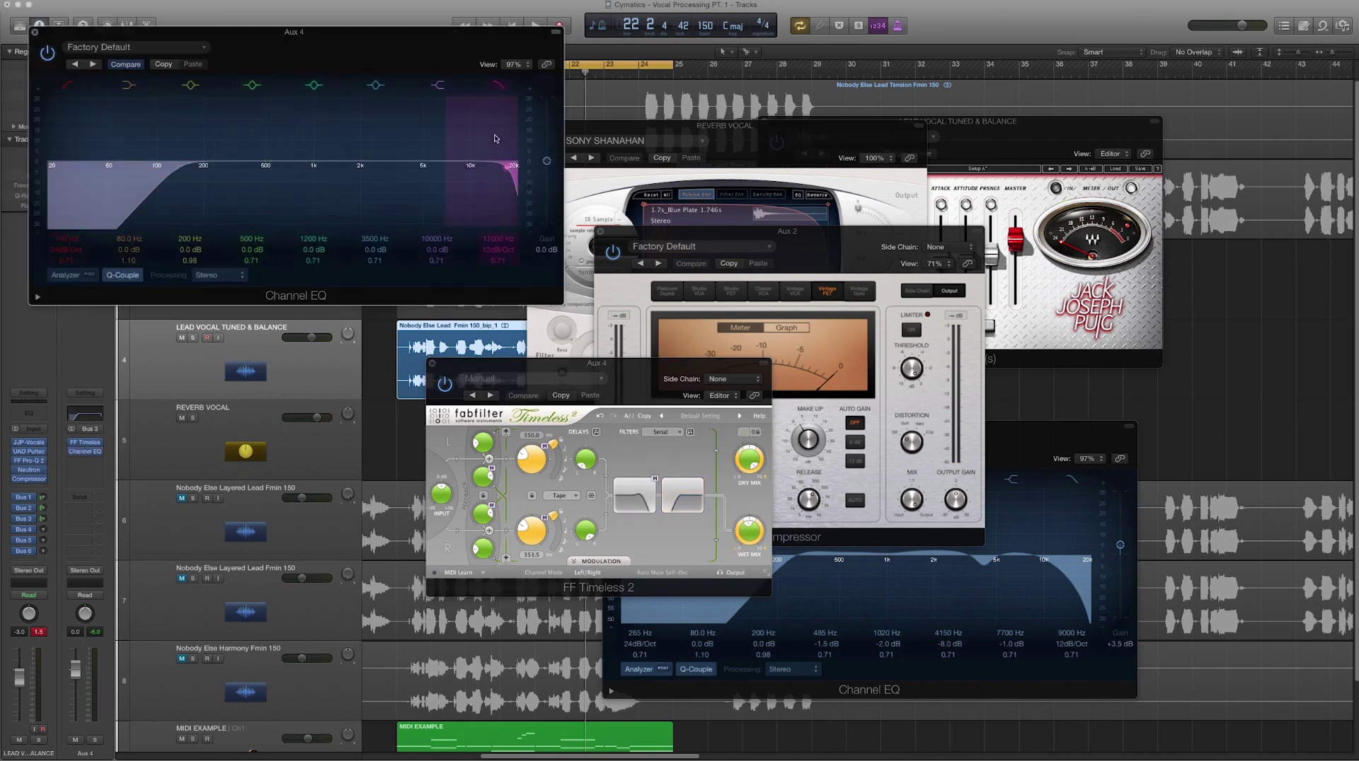
drag(317, 177, 311, 187)
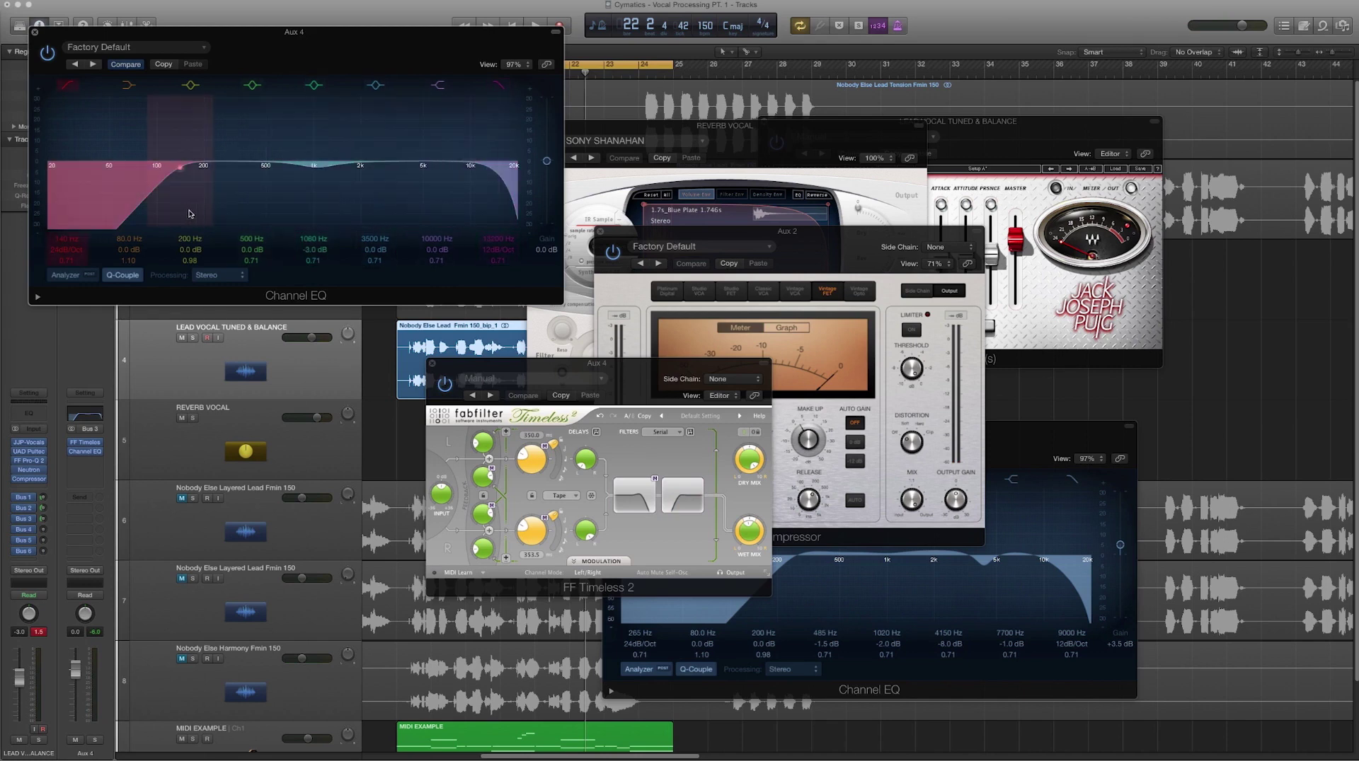
click(34, 32)
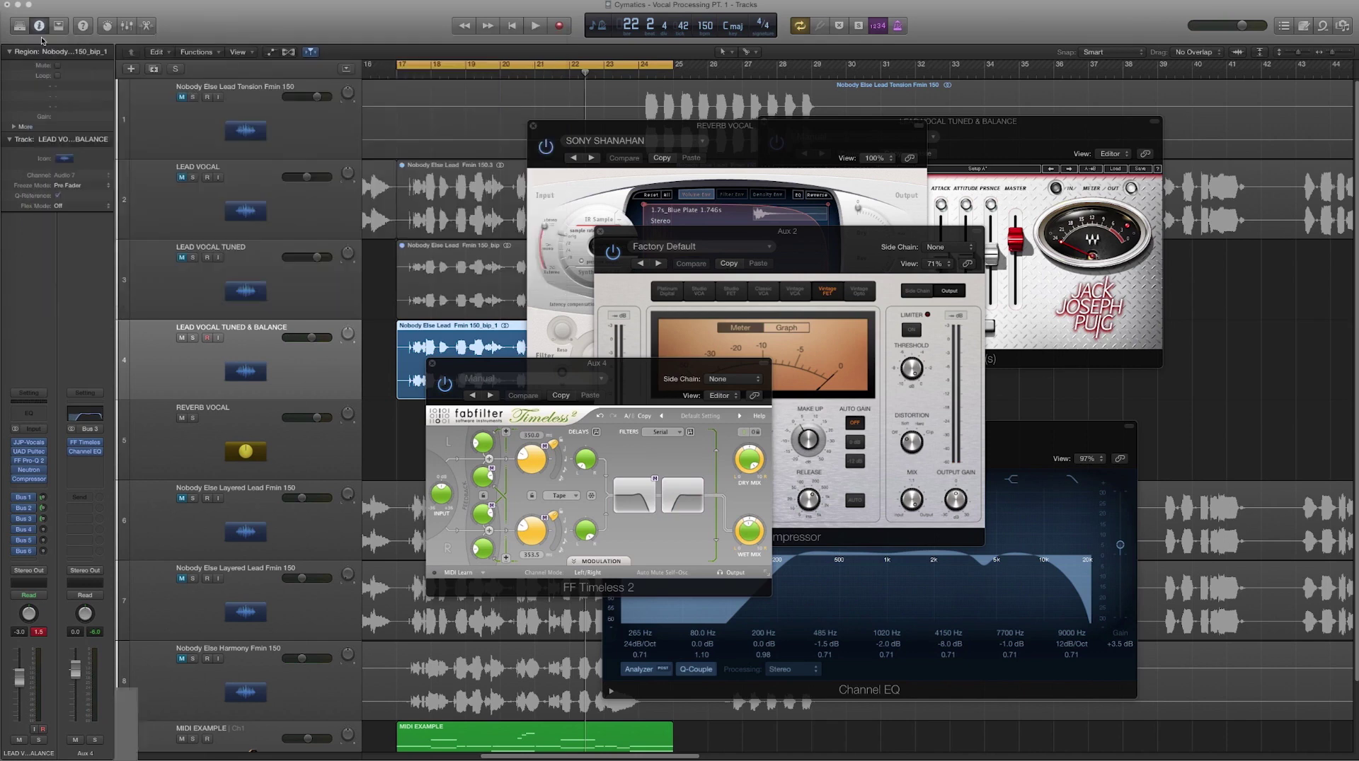
Sync the upper Timeless 2 delay time to the host tempo and audition the delay aux in solo
click(562, 457)
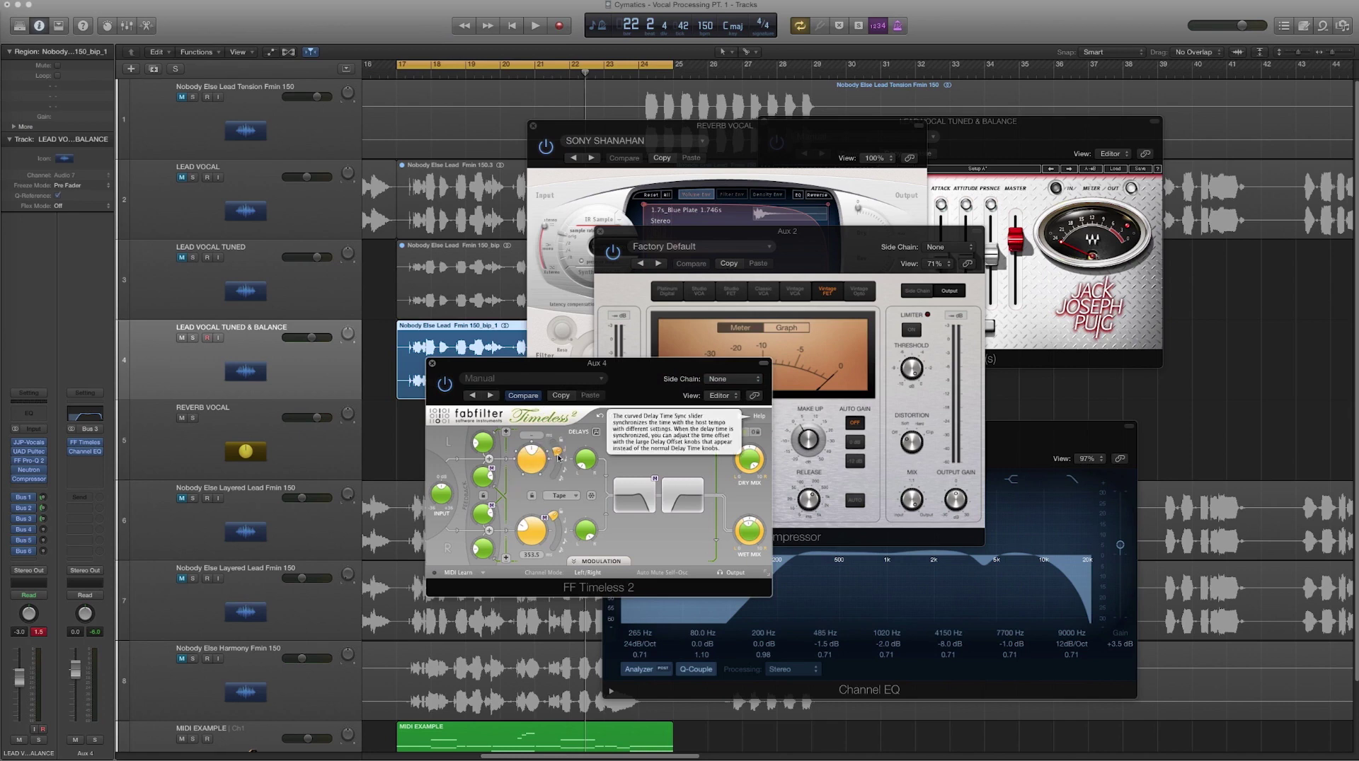
key(space)
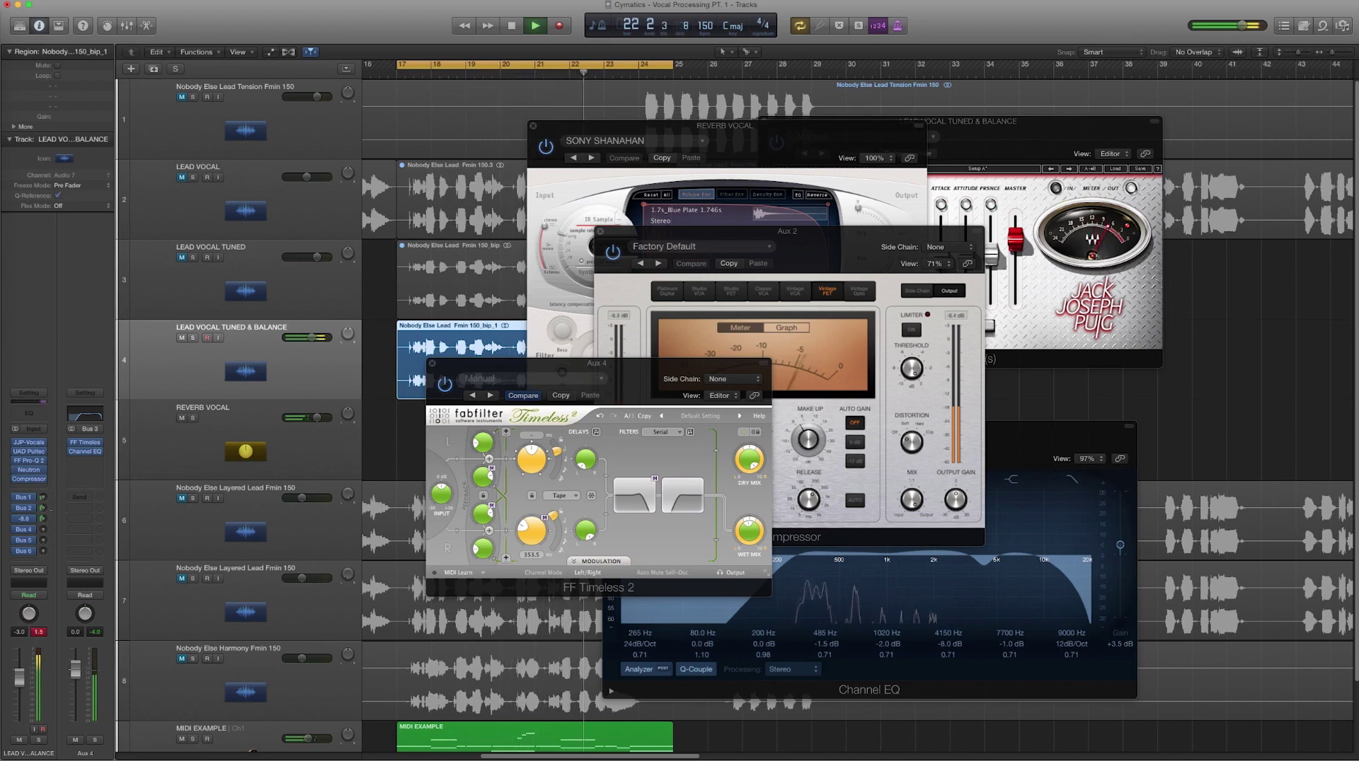
click(96, 740)
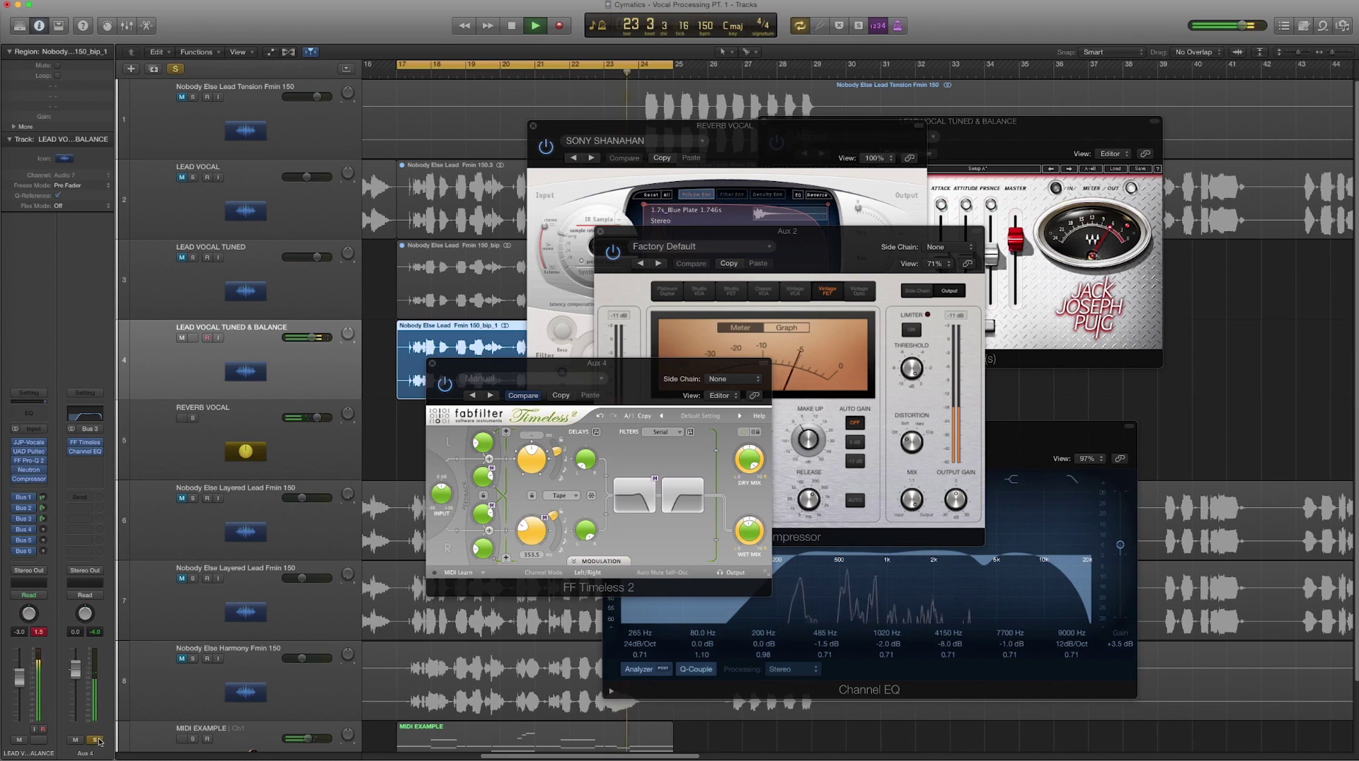
key(space)
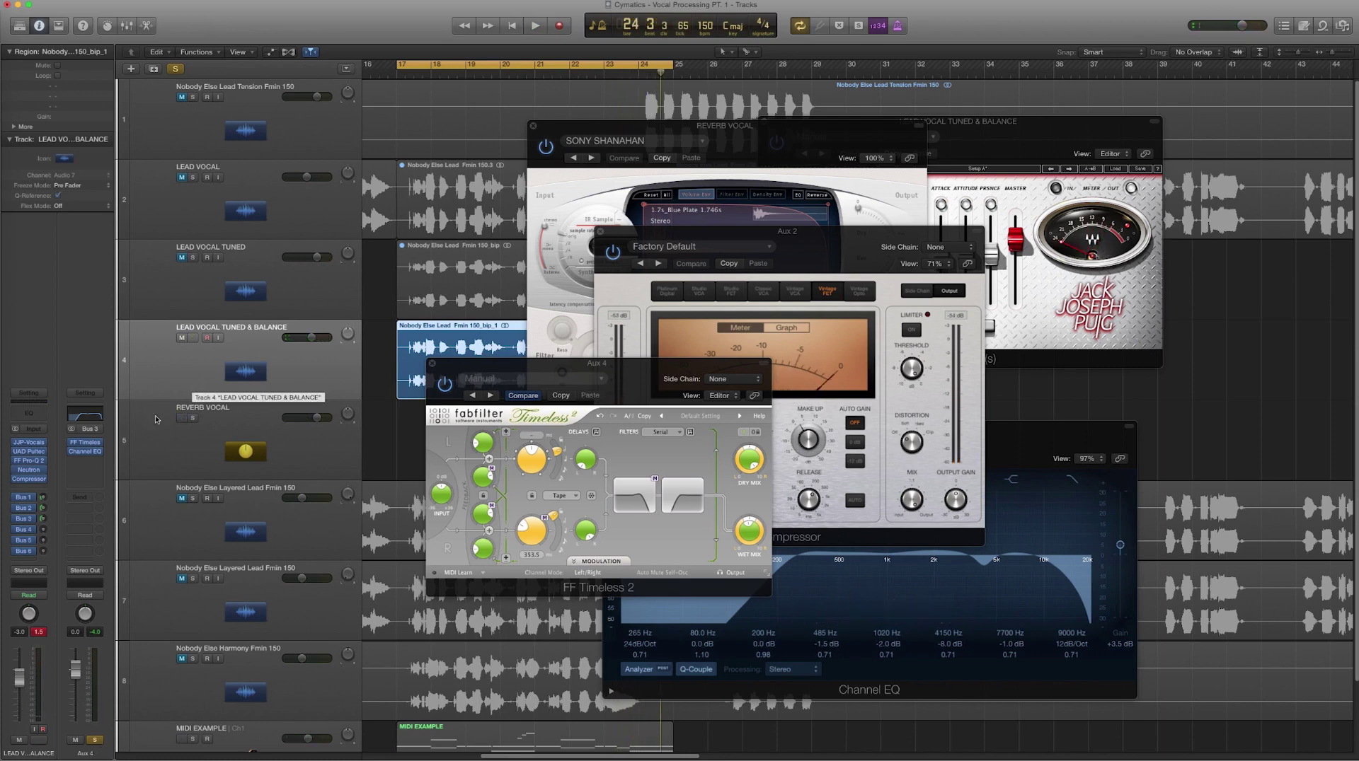
Play the lead vocal without the aux solo and insert a Bitcrusher on the Bus 4 aux
click(26, 531)
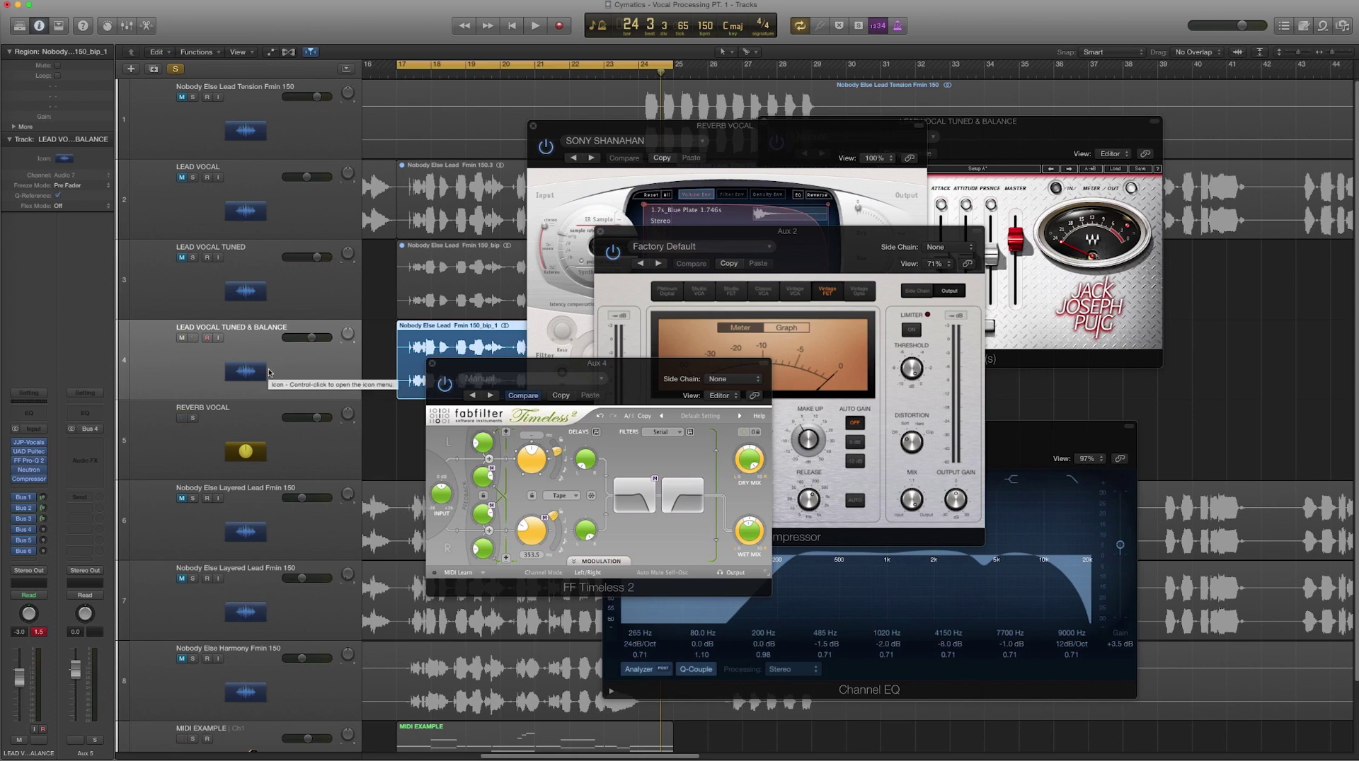
key(space)
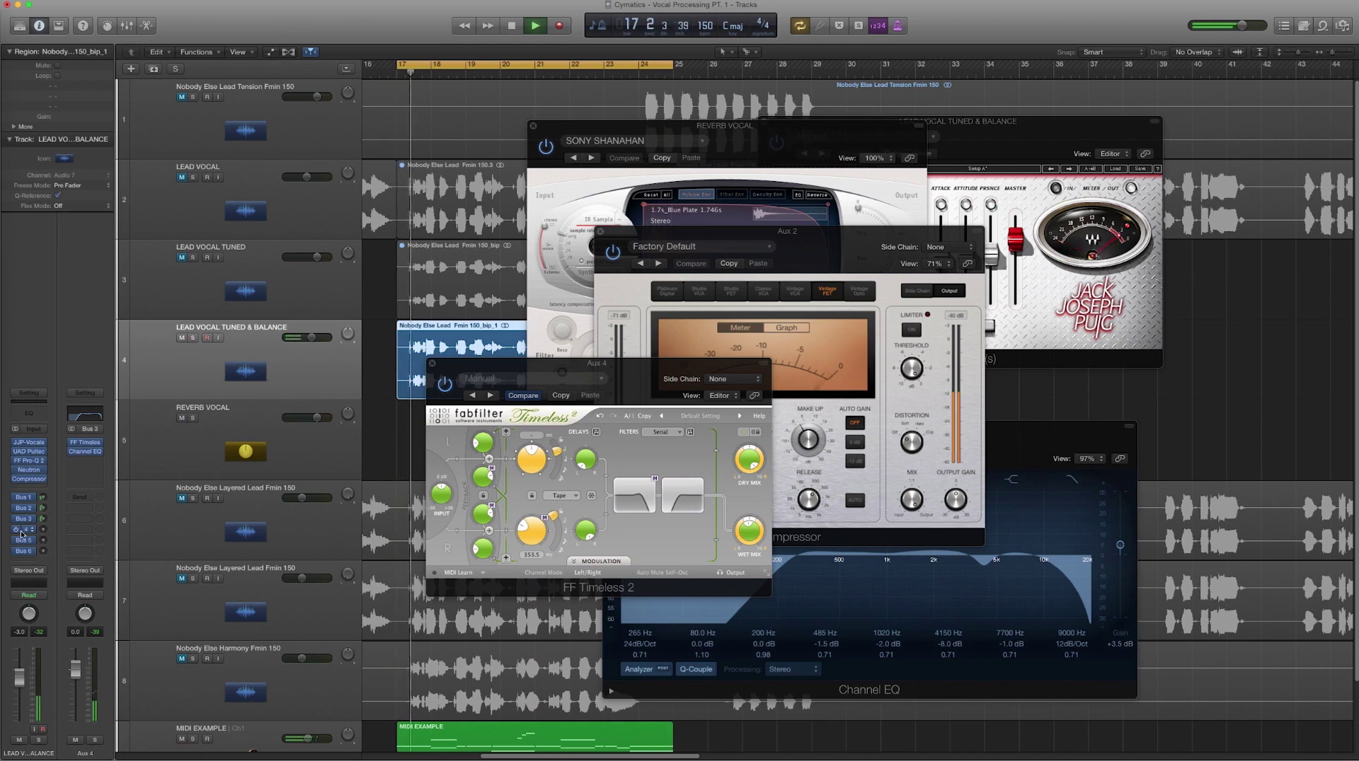
click(85, 441)
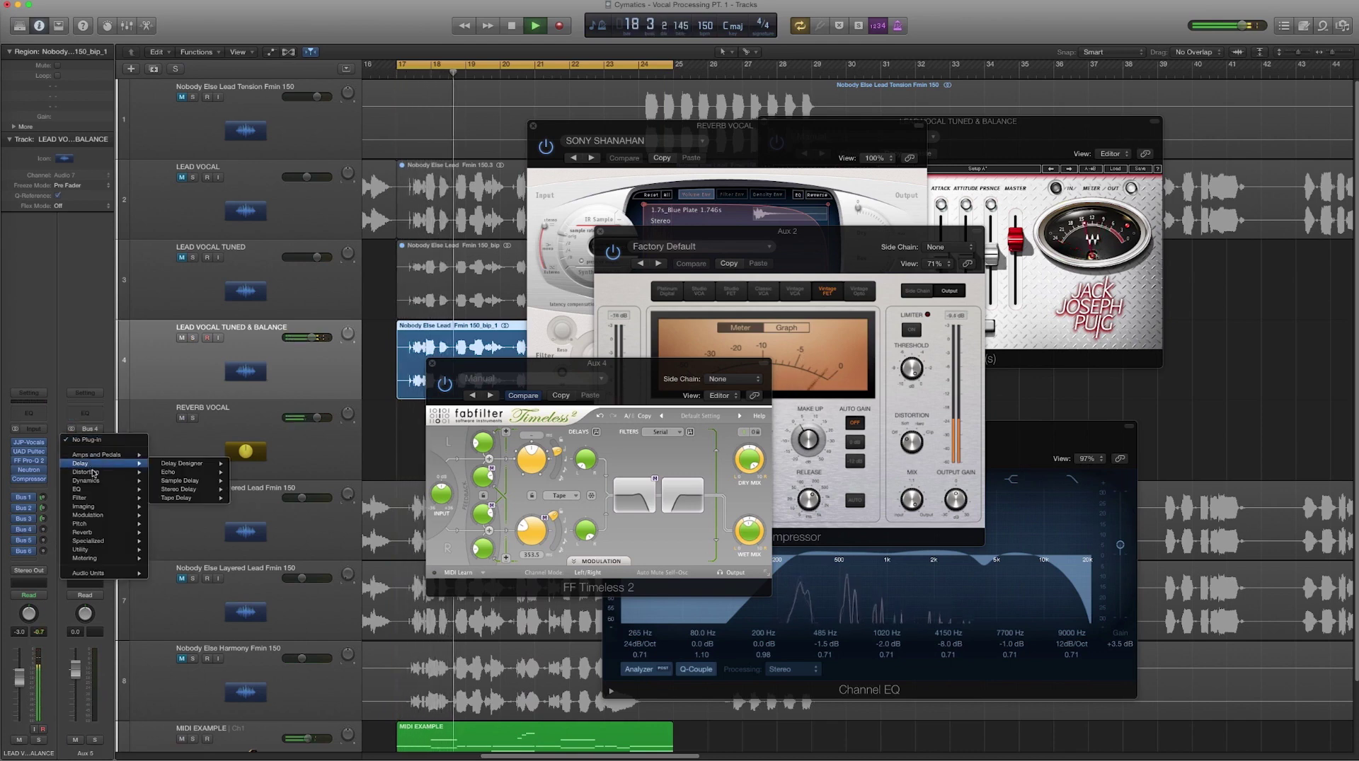
mouse_move(97, 476)
click(175, 472)
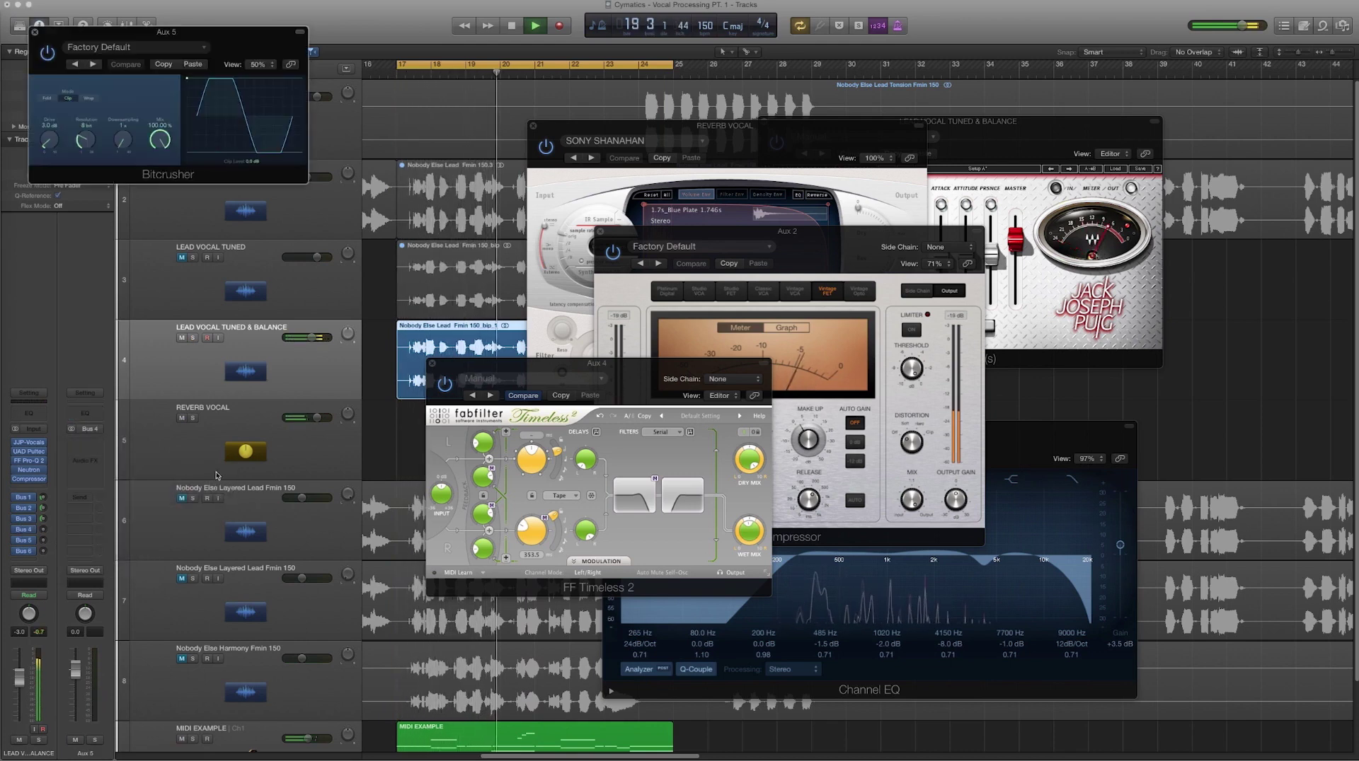
Stop playback, enlarge the Bitcrusher window and set its resolution to 24 bit with 1x downsampling
key(space)
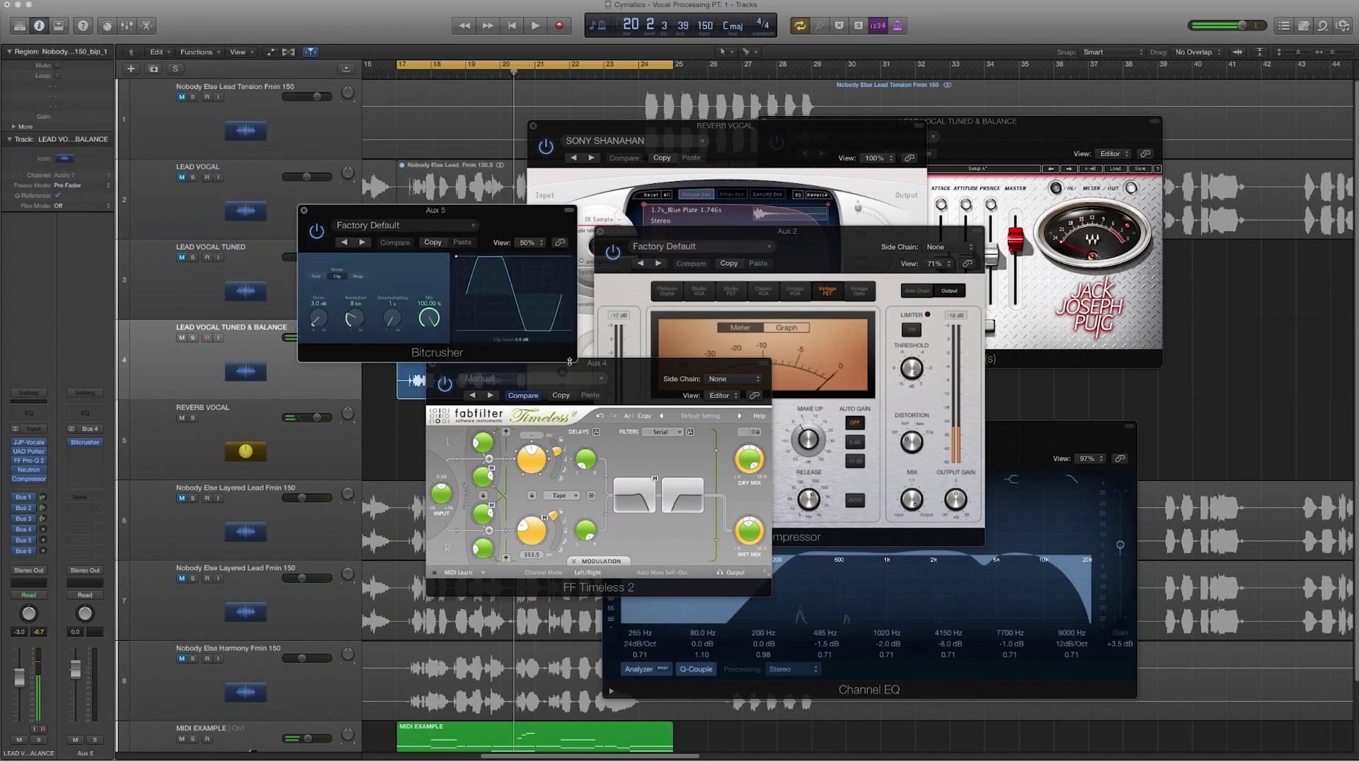
drag(677, 422, 844, 504)
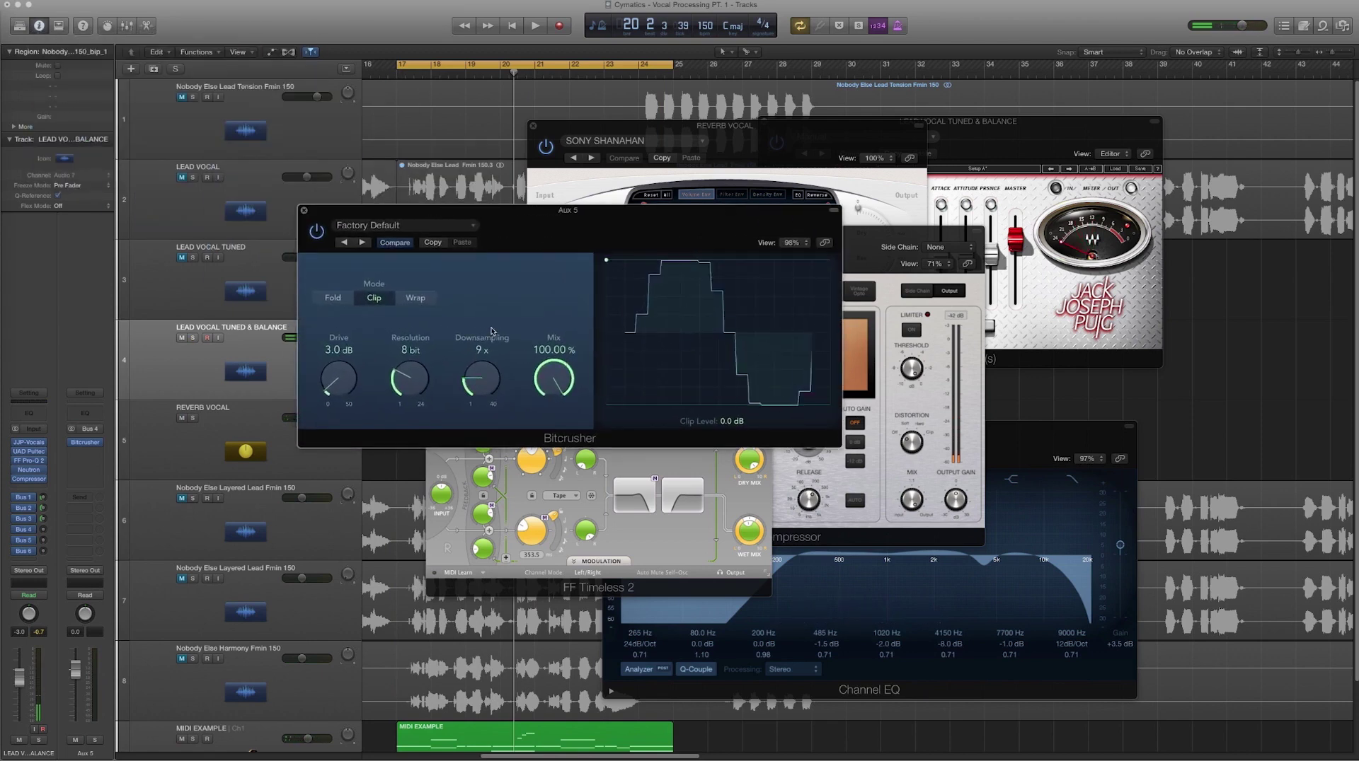
drag(410, 382, 414, 354)
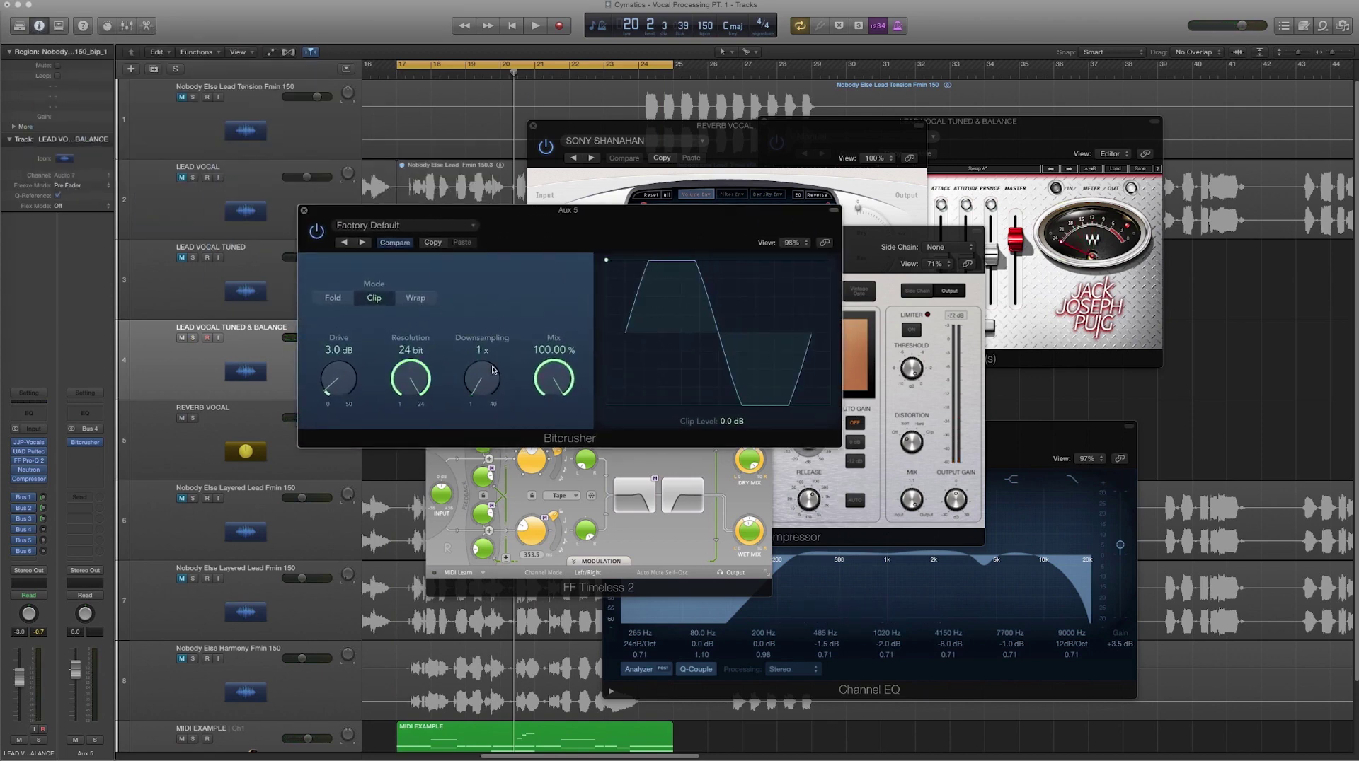
Set the Bitcrusher's mix to 10.20%, drive to 4.0 dB and, during playback, its downsampling to 3x
drag(557, 384, 552, 511)
drag(332, 393, 334, 379)
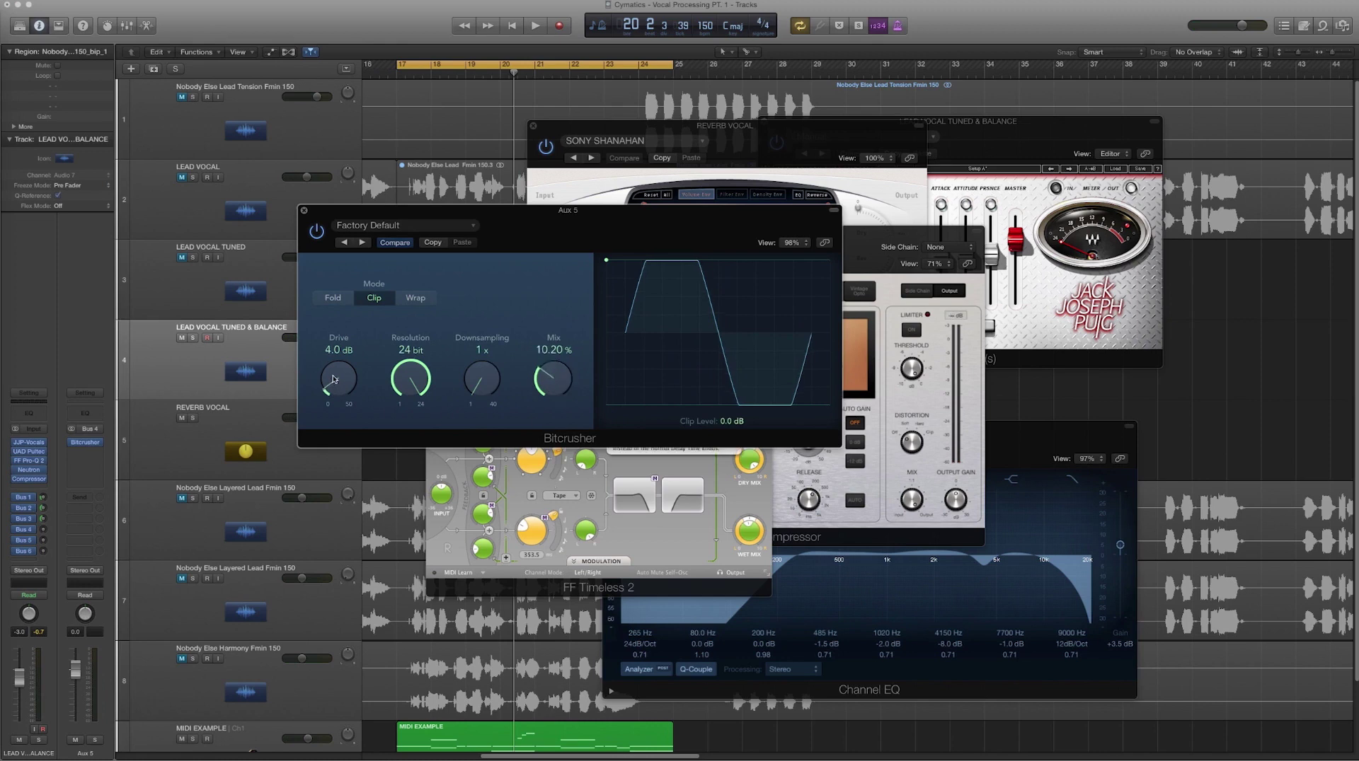
key(space)
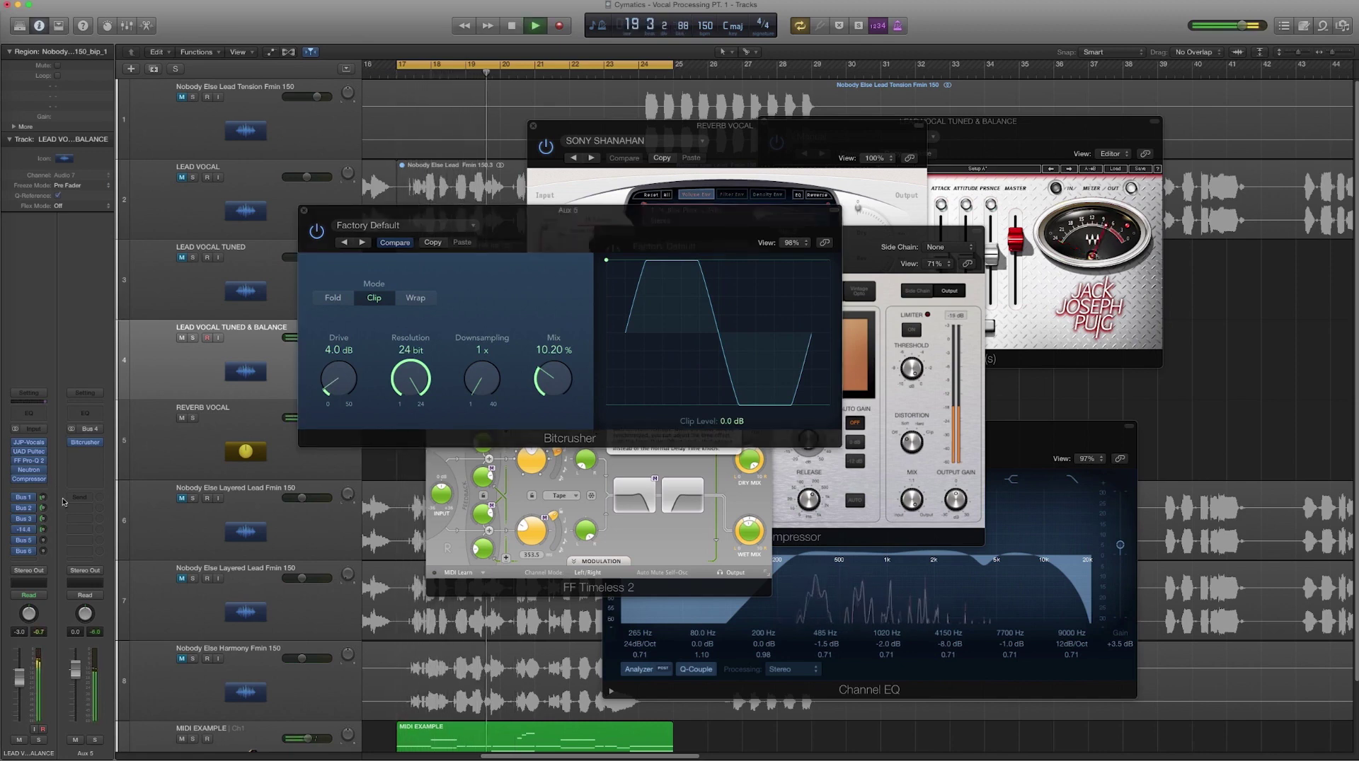
drag(485, 379, 488, 370)
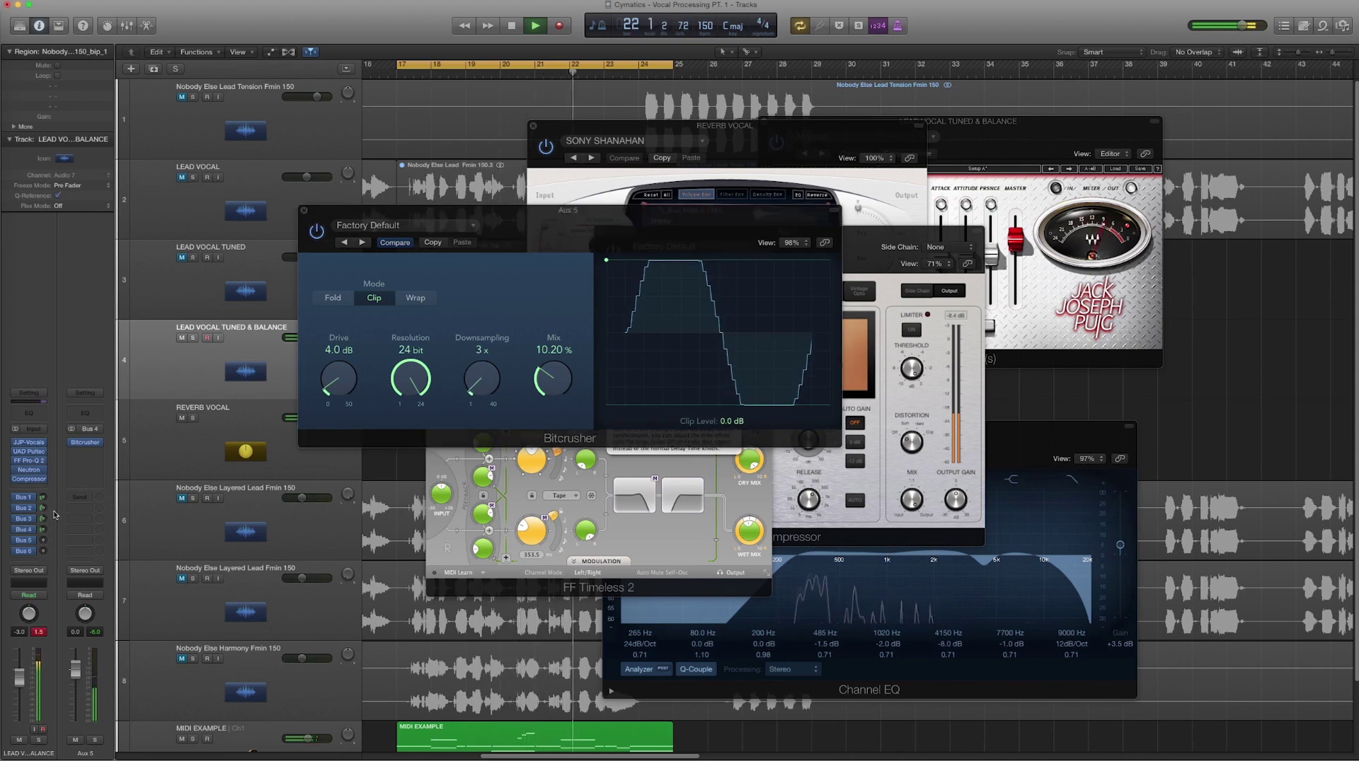
Solo the Bus 4 aux, adjust its send level, and set the Bitcrusher's mix to 36% and drive to 5.5 dB
click(95, 740)
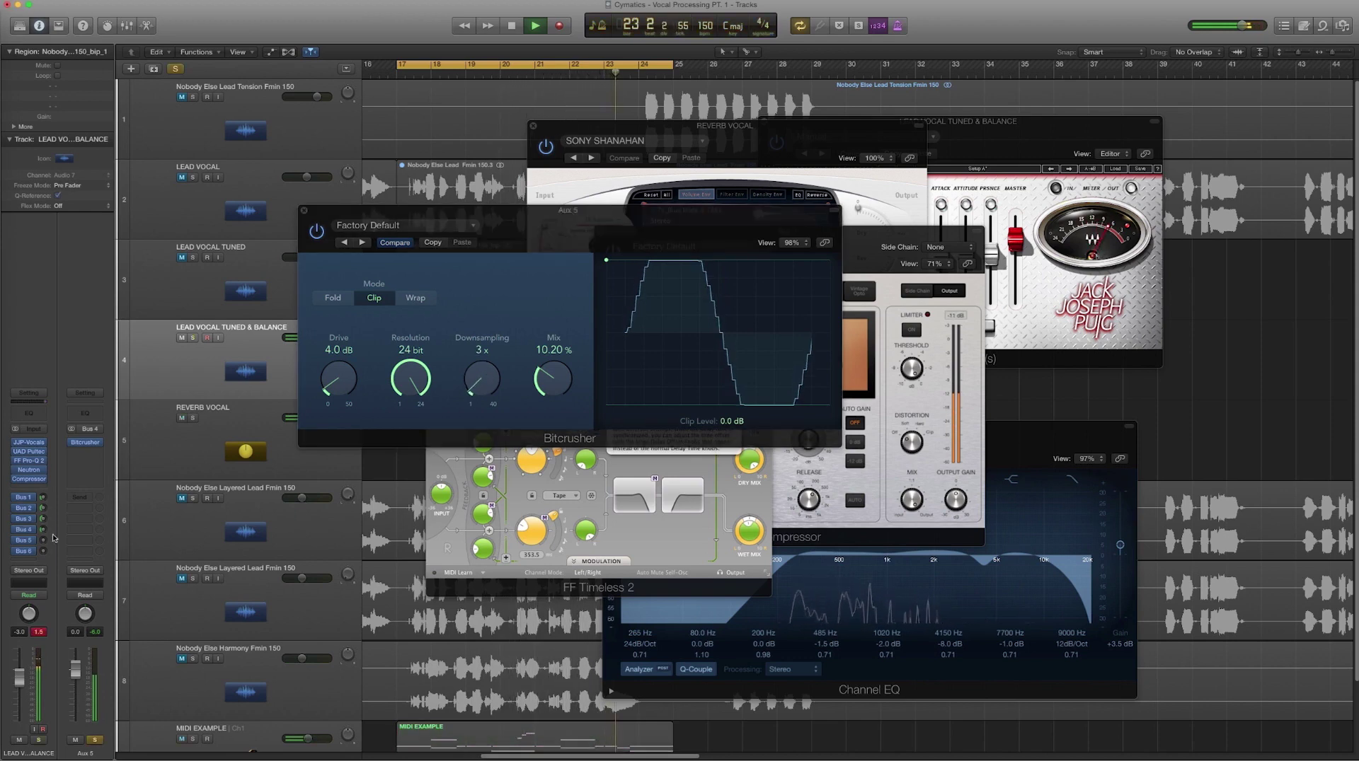
drag(43, 529, 42, 525)
drag(514, 374, 519, 360)
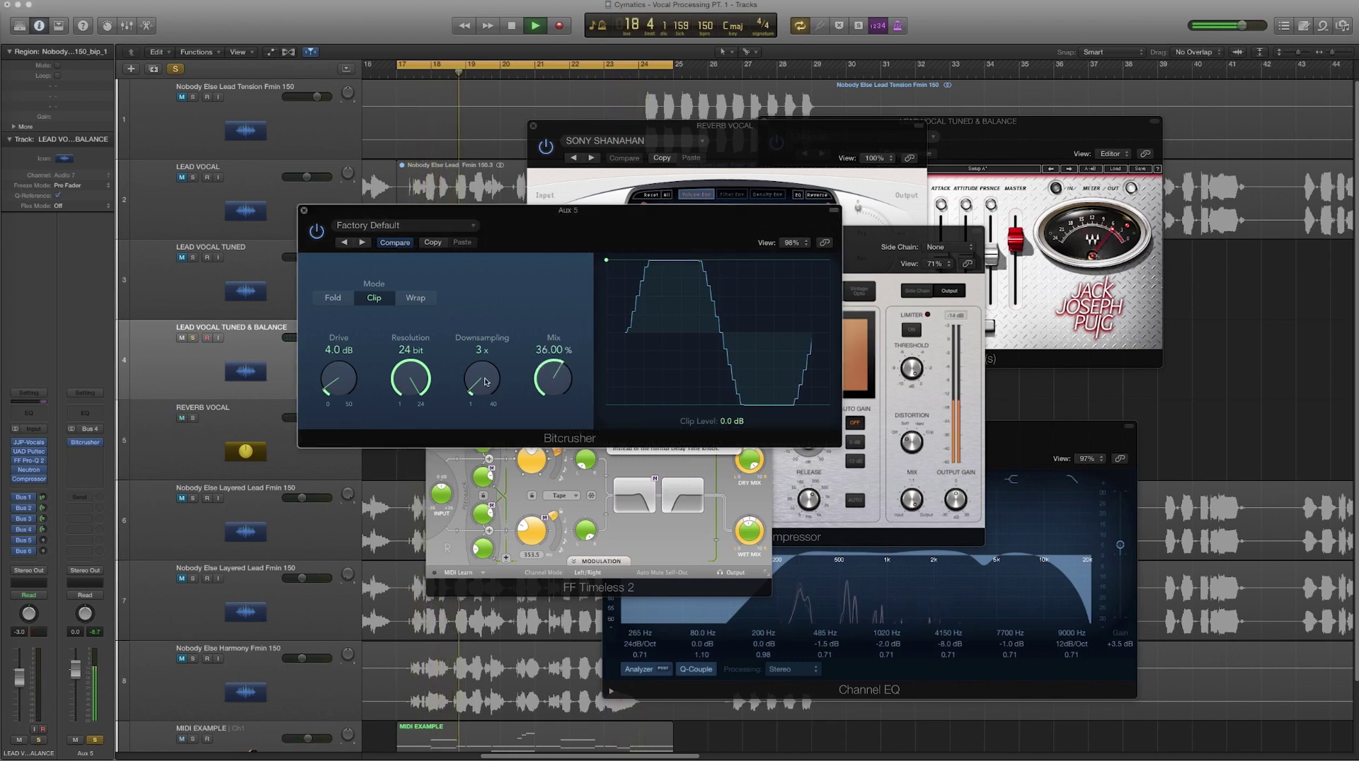
drag(342, 379, 345, 374)
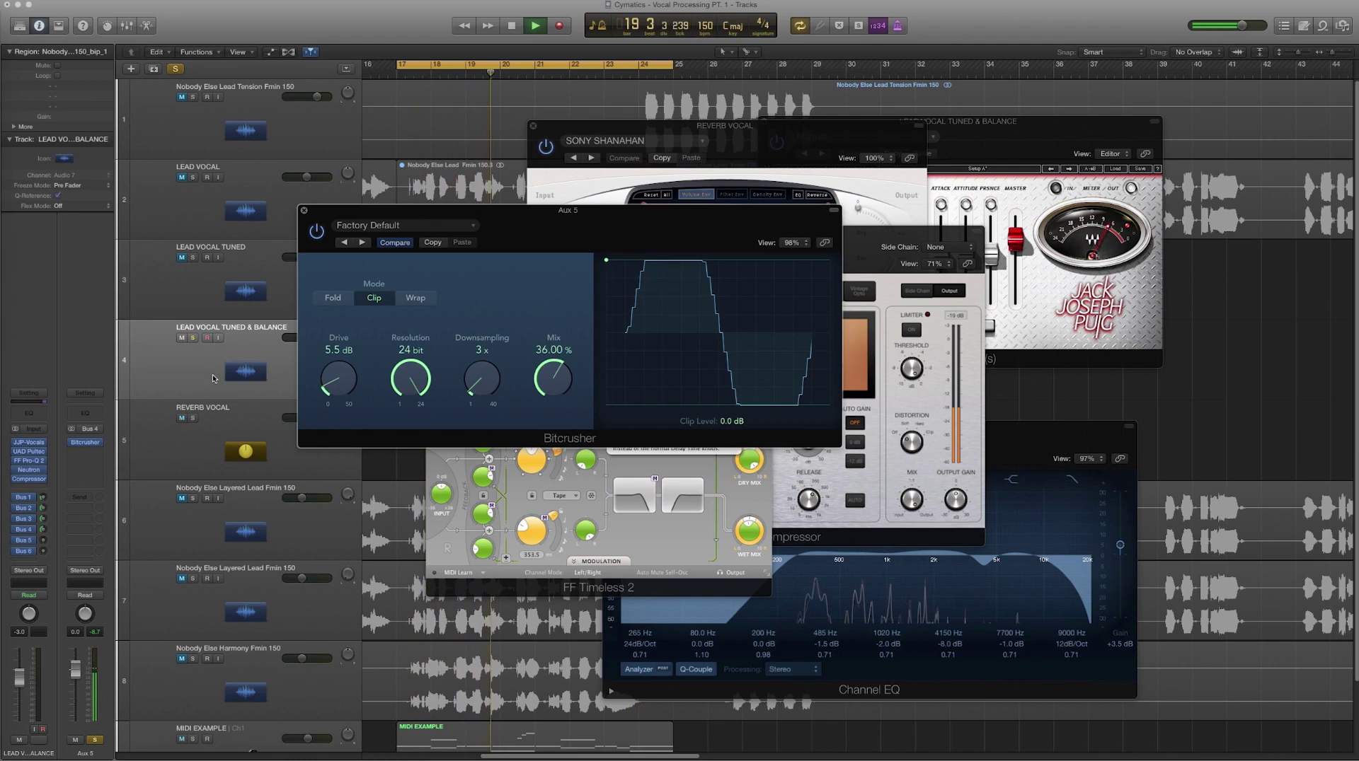
Add a Channel EQ after the Bitcrusher with a low cut, a -3.0 dB dip at 1180 Hz and a 12 dB/Oct high cut
click(85, 414)
click(78, 184)
drag(77, 184, 296, 200)
drag(382, 186, 382, 190)
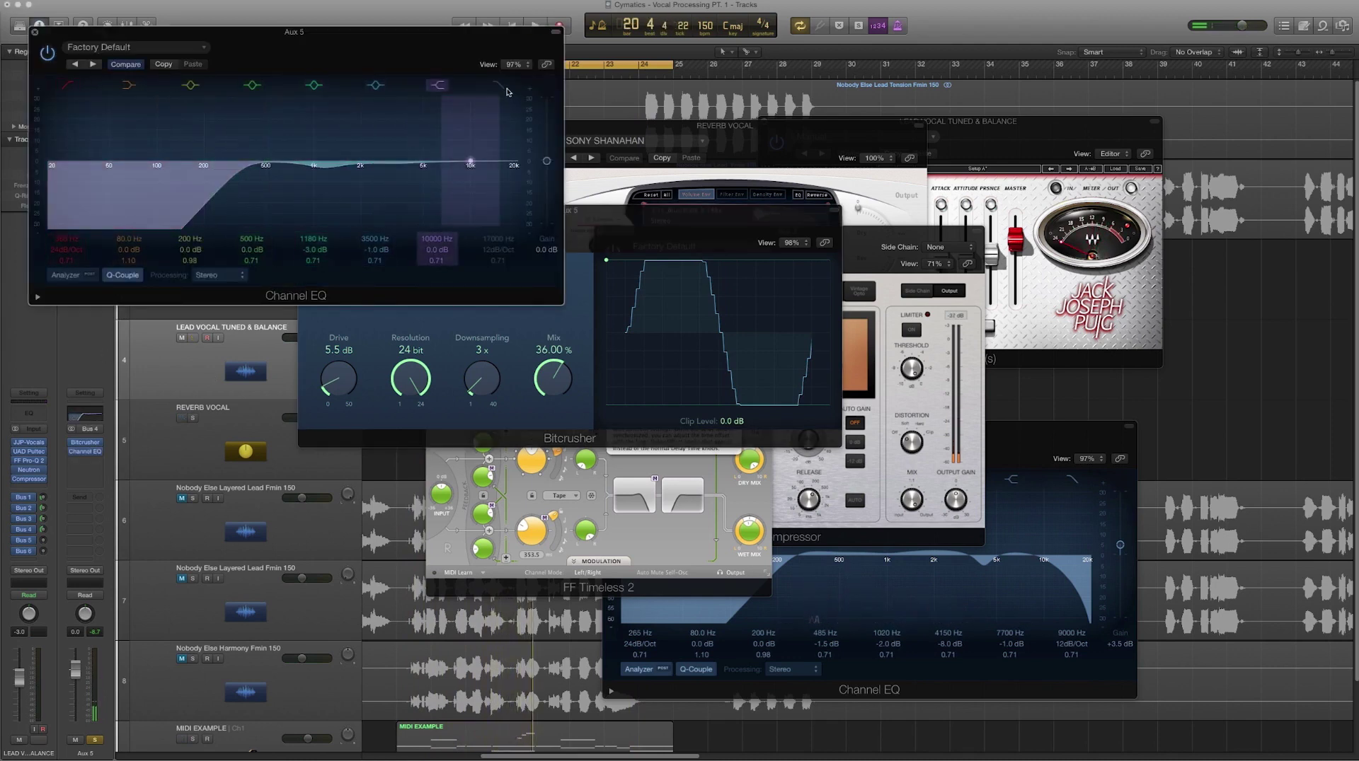
click(482, 220)
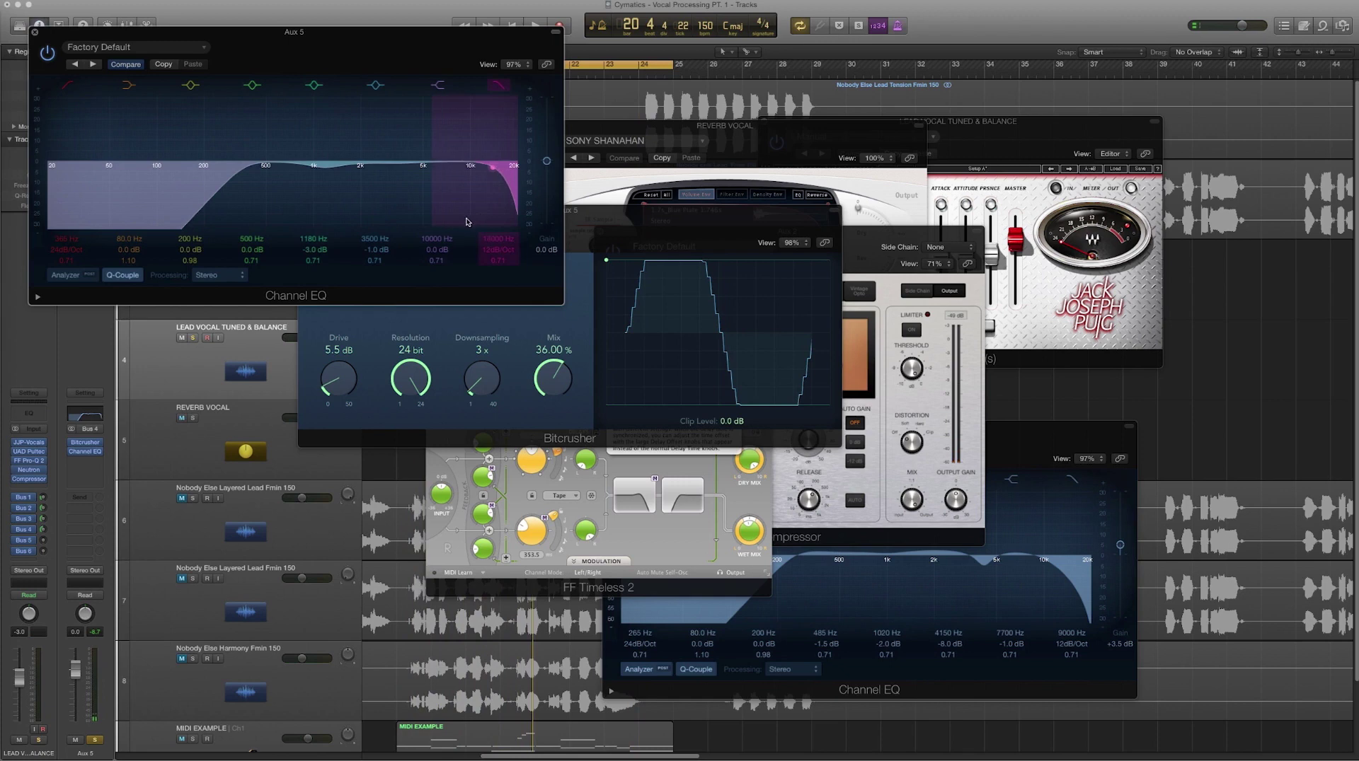
Close the plug-in windows except the reverb's Channel EQ and play the lead vocal without the aux solo
click(35, 32)
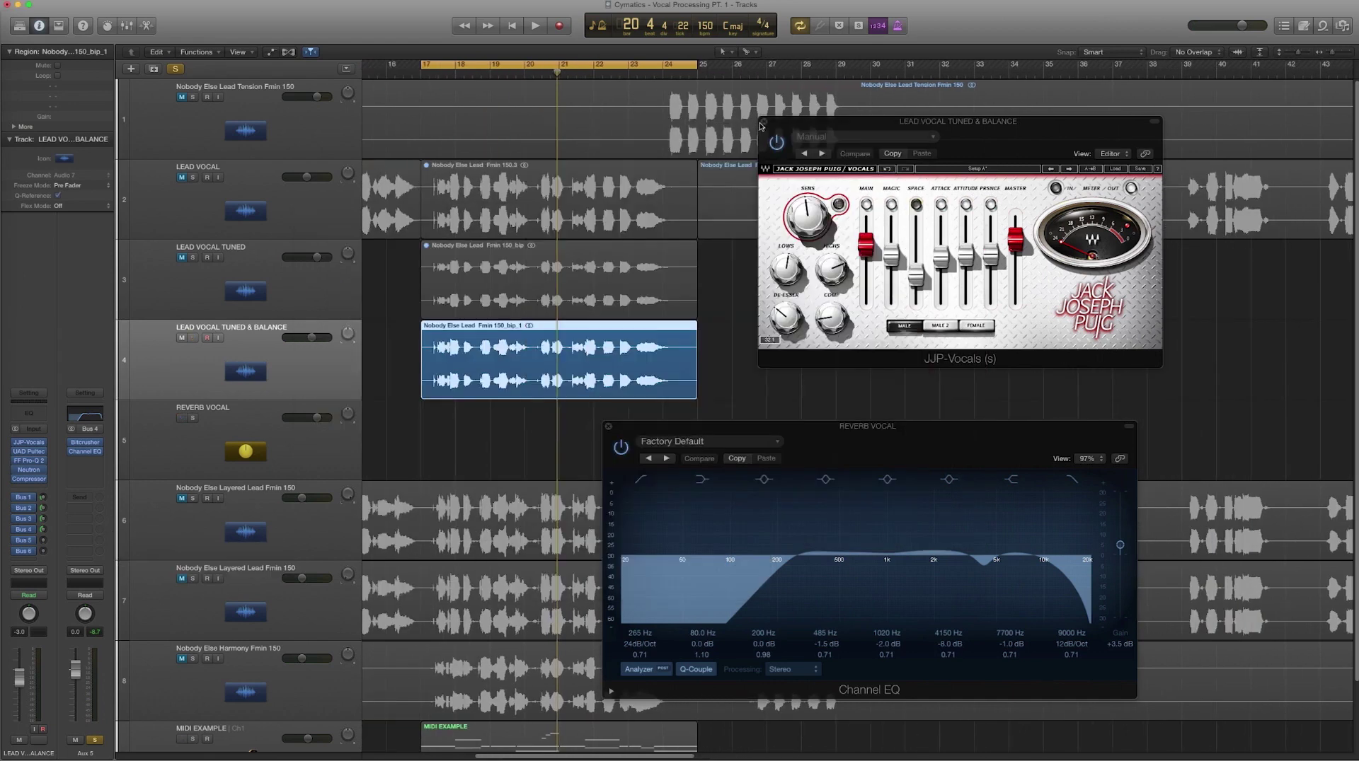
click(762, 123)
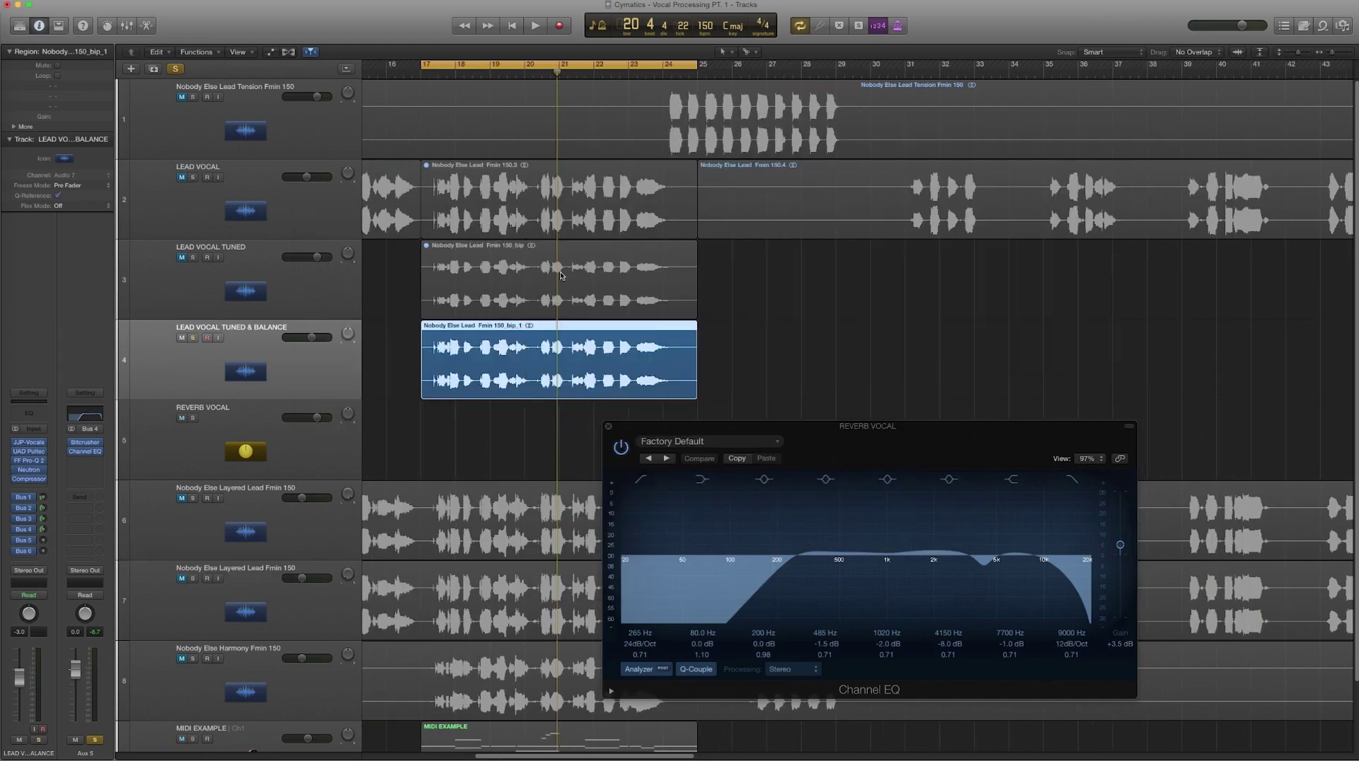
key(space)
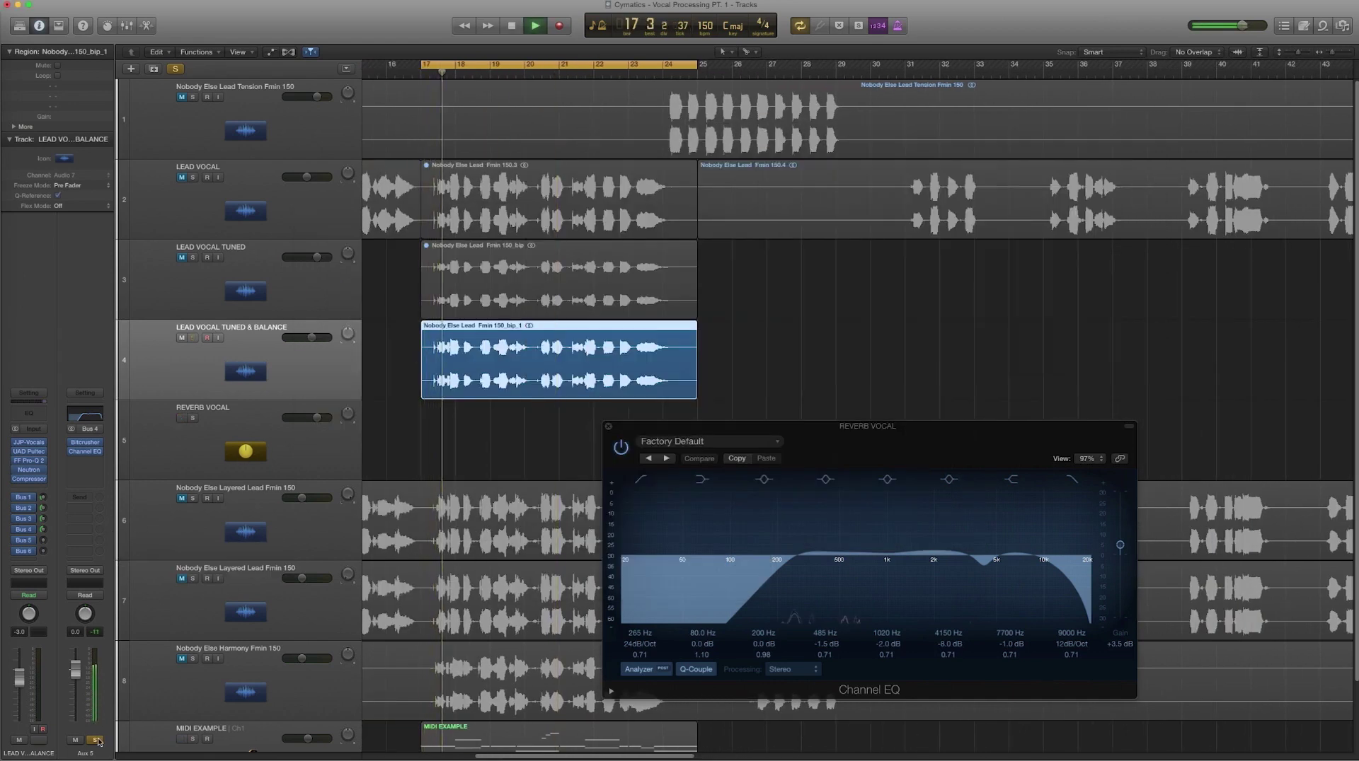
Show the aux fed by Bus 5, stop playback and insert an Echo delay on it
click(33, 543)
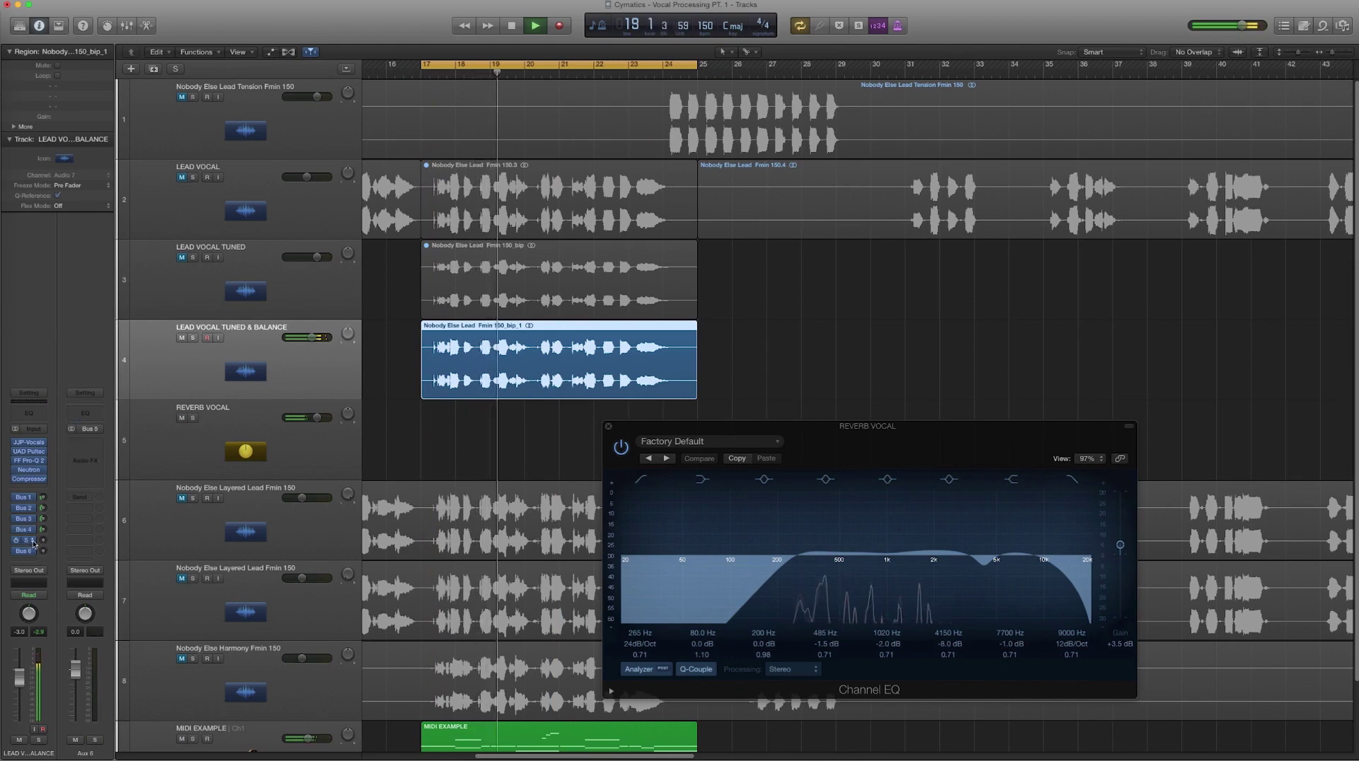
key(space)
click(88, 444)
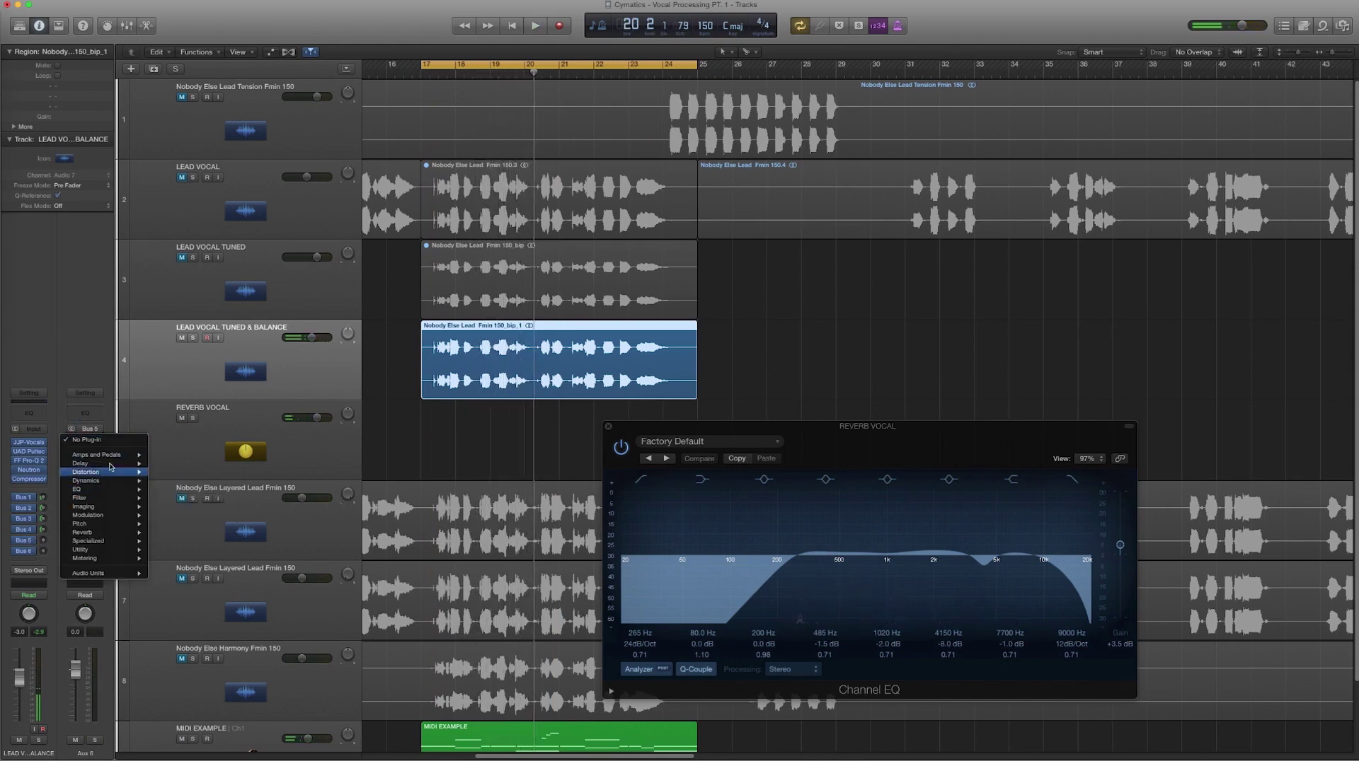
mouse_move(106, 463)
click(247, 472)
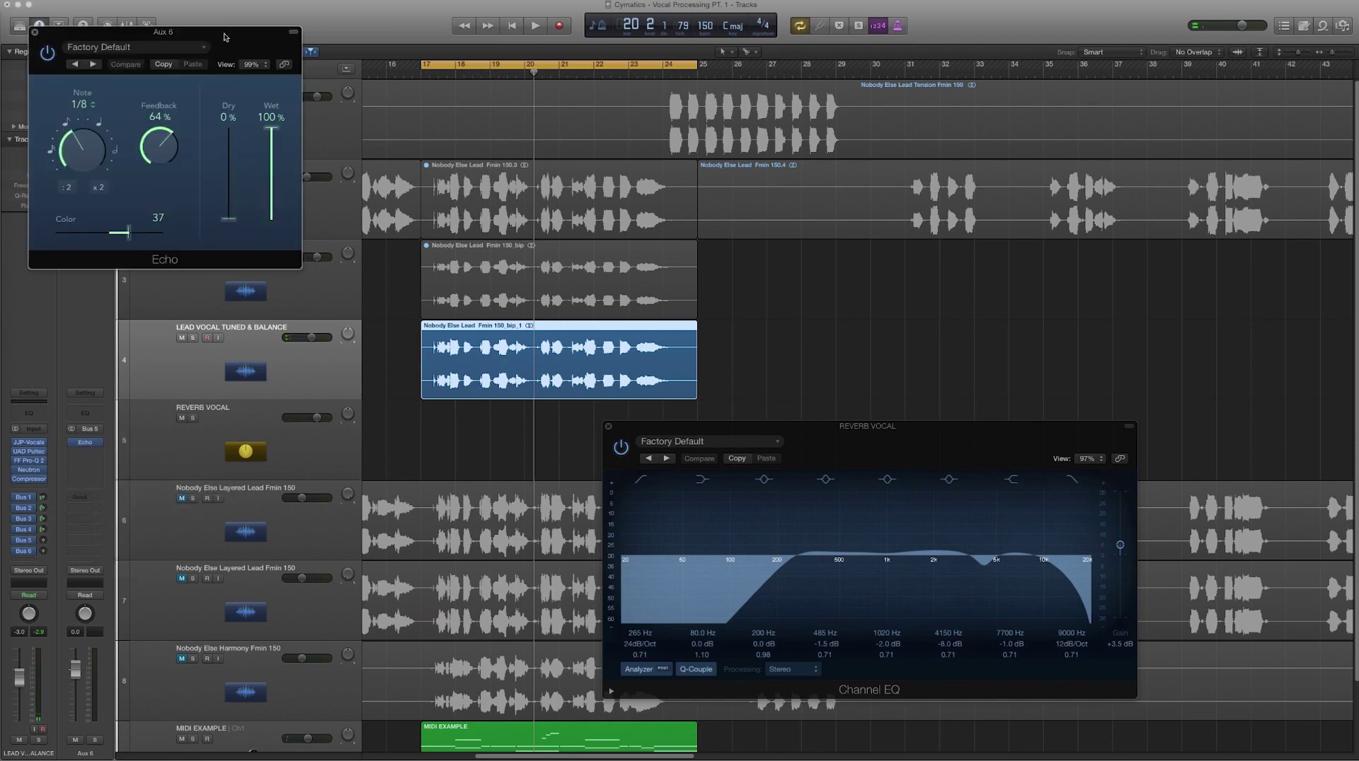
Set the Echo's note to 1/16, color to 28 and wet level to 35% while playing the vocal
drag(136, 106, 448, 265)
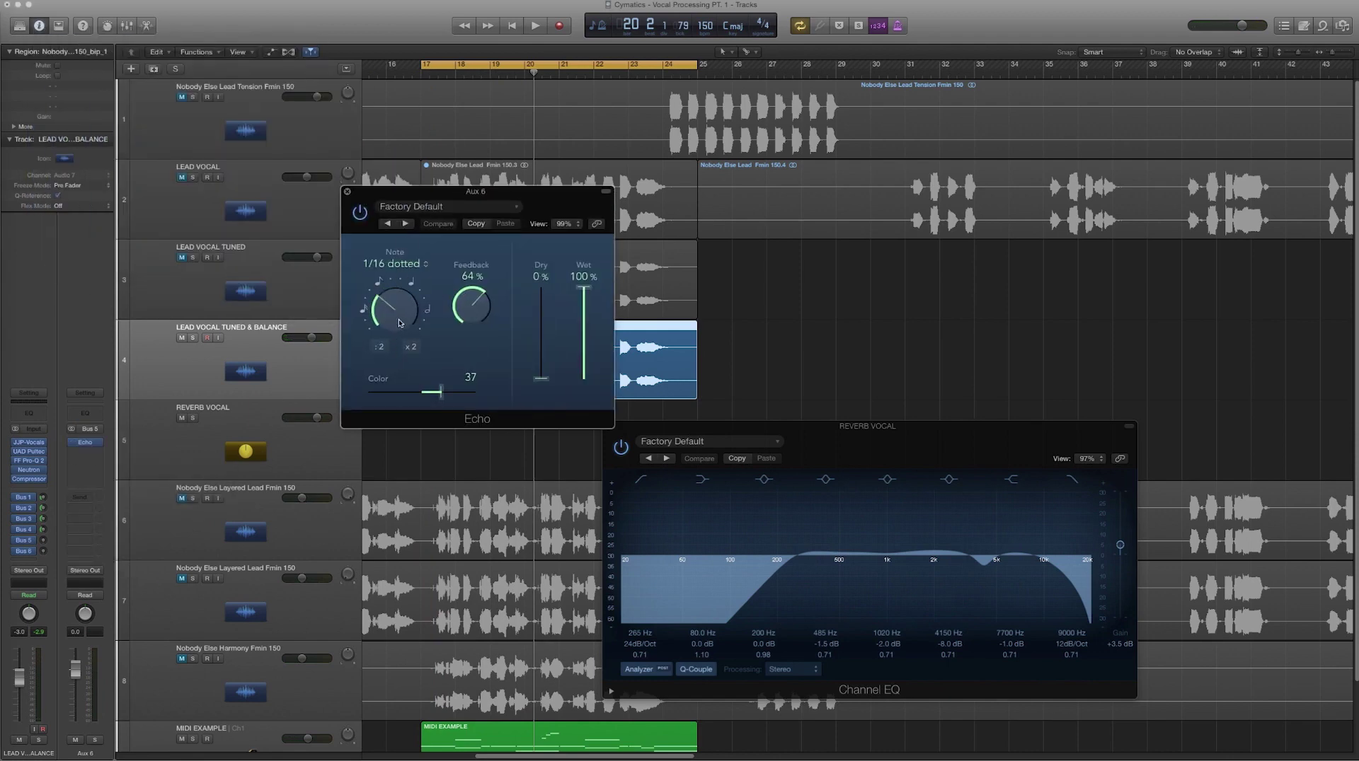
drag(407, 291, 408, 315)
key(space)
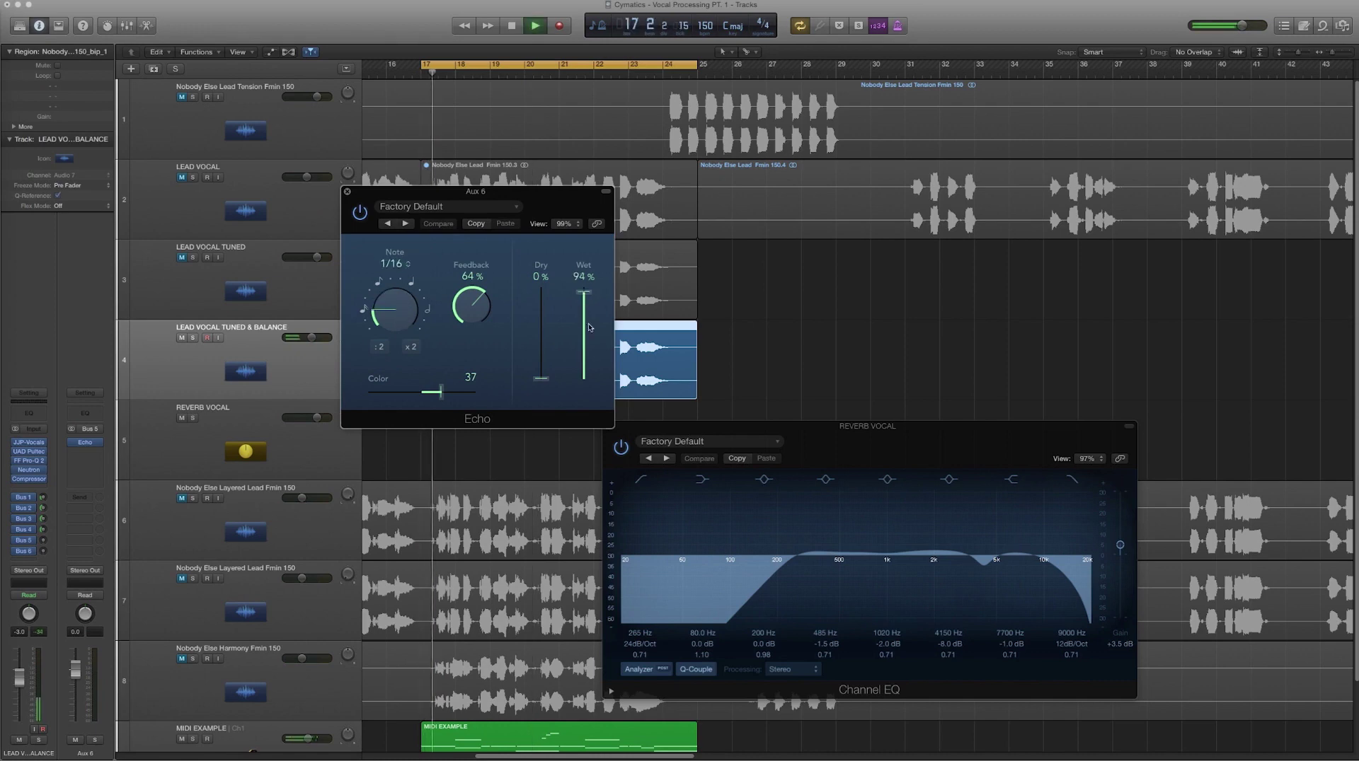
drag(583, 287, 583, 359)
drag(466, 391, 460, 392)
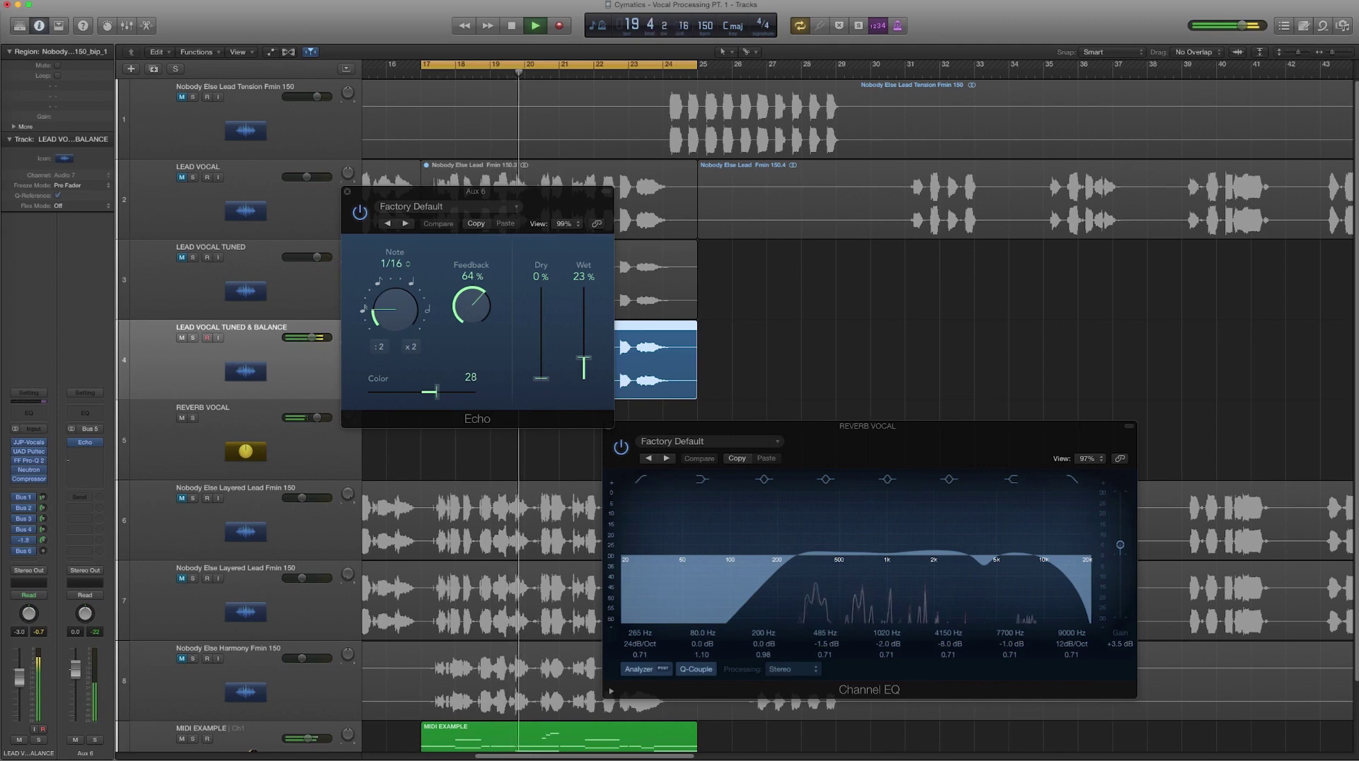
drag(590, 359, 587, 348)
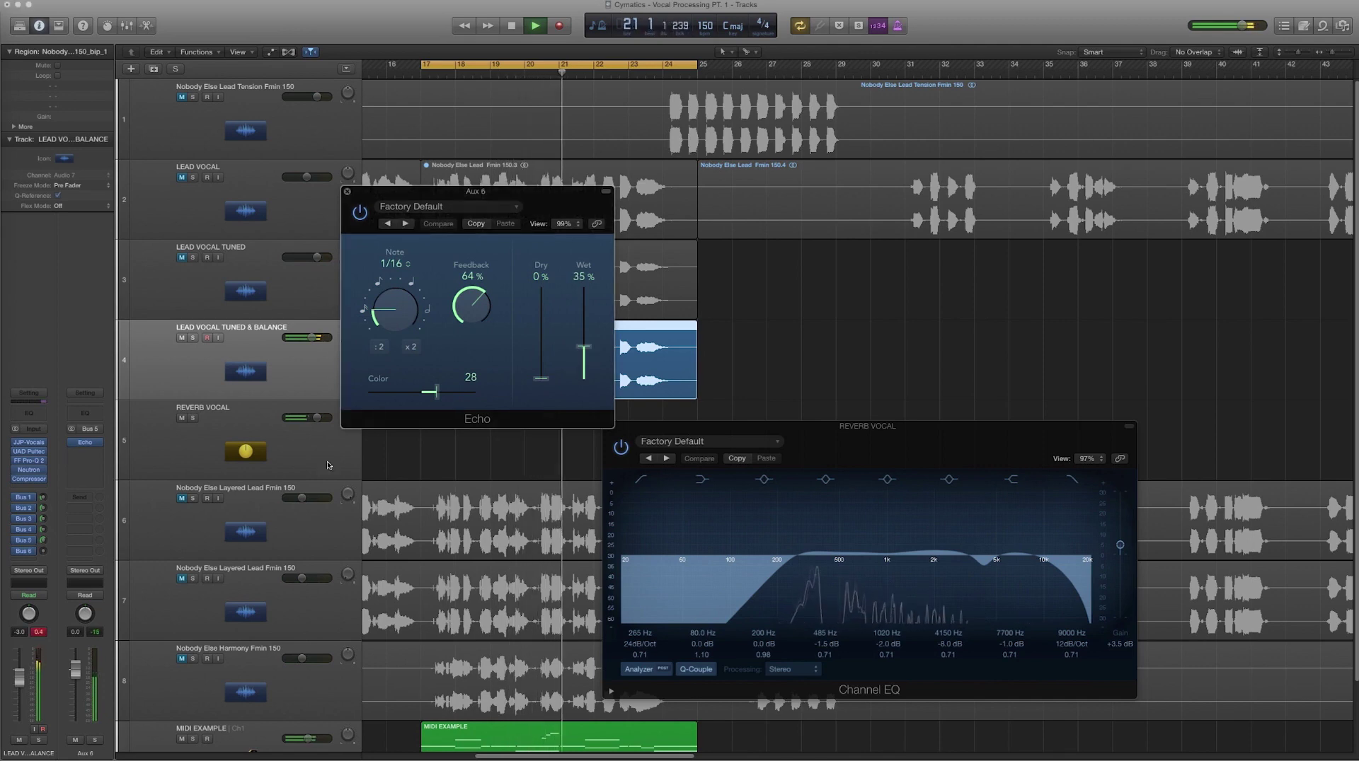
Lower the lead vocal's Bus 5 send and set the Echo's wet level to 40% during playback
drag(42, 540, 51, 557)
key(space)
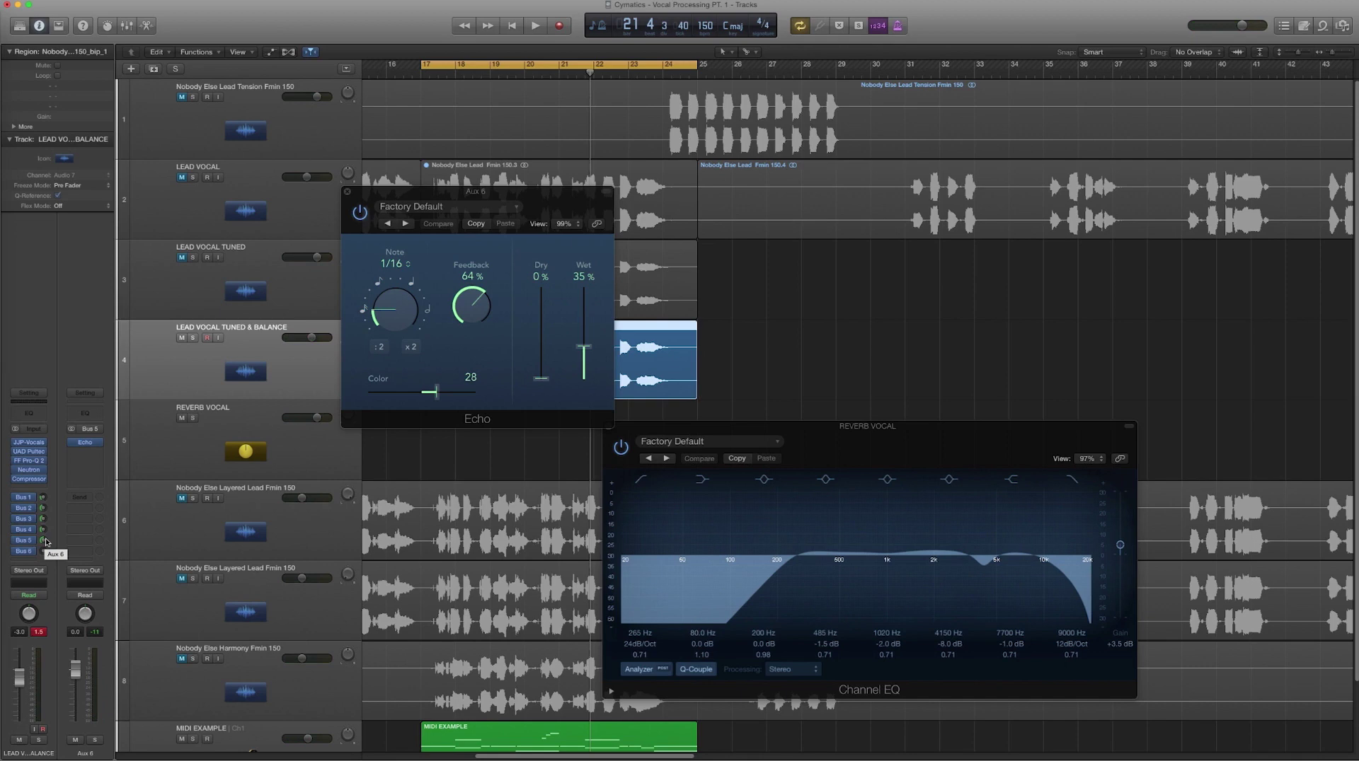
drag(572, 193, 950, 201)
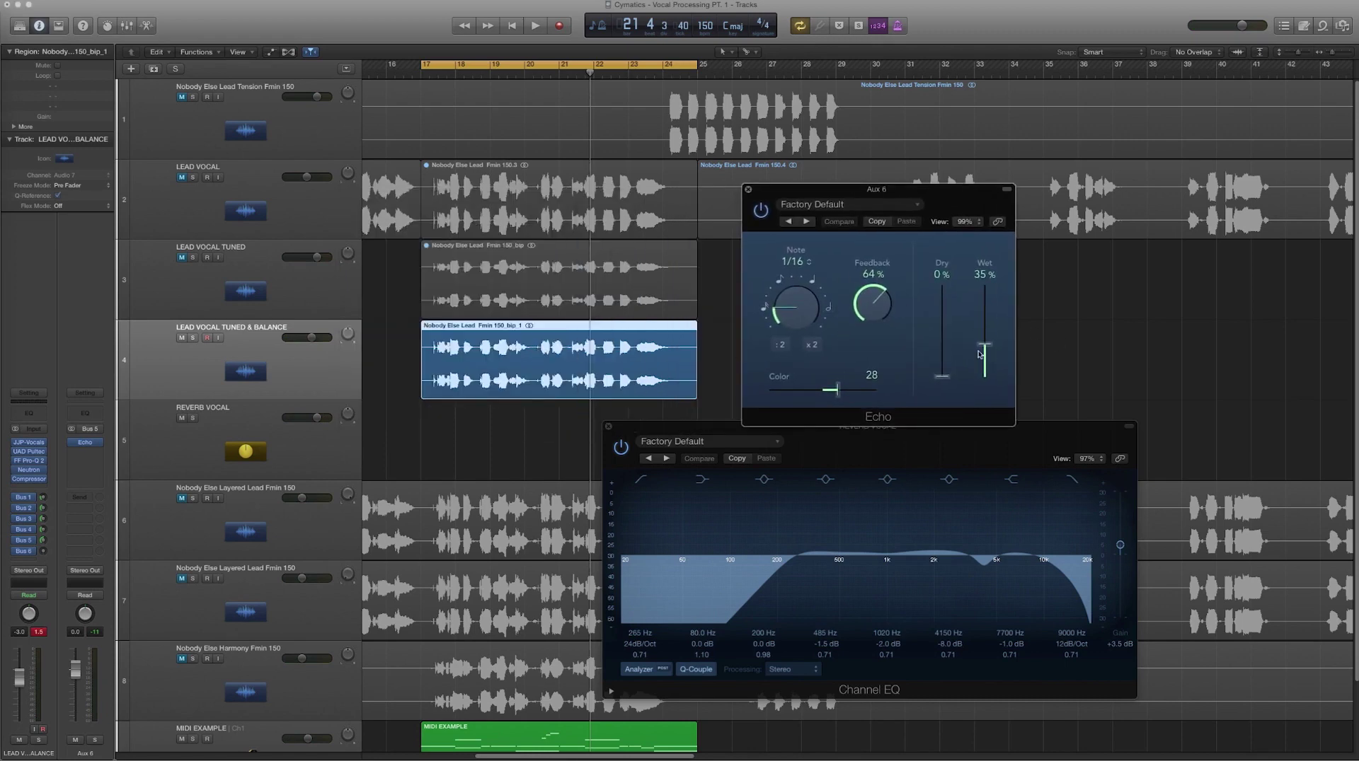
key(space)
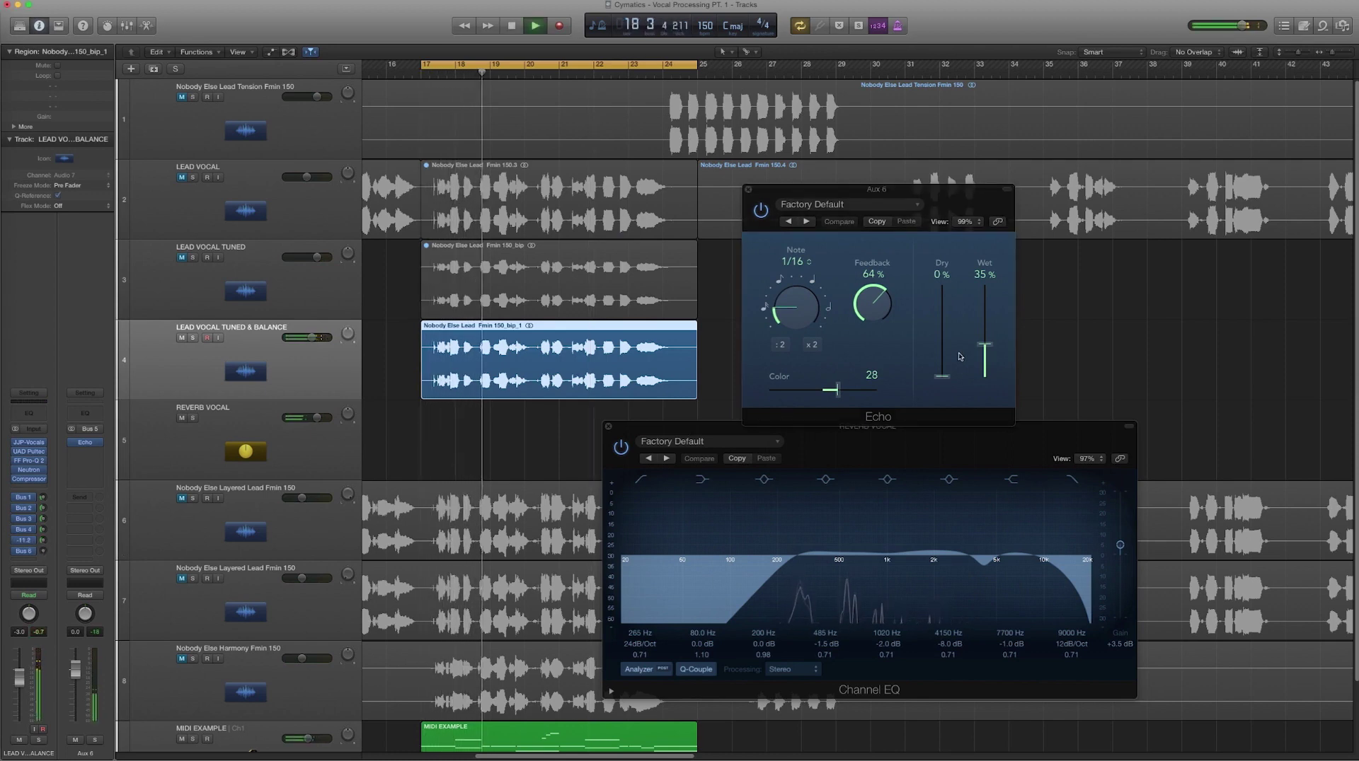
drag(985, 347, 989, 343)
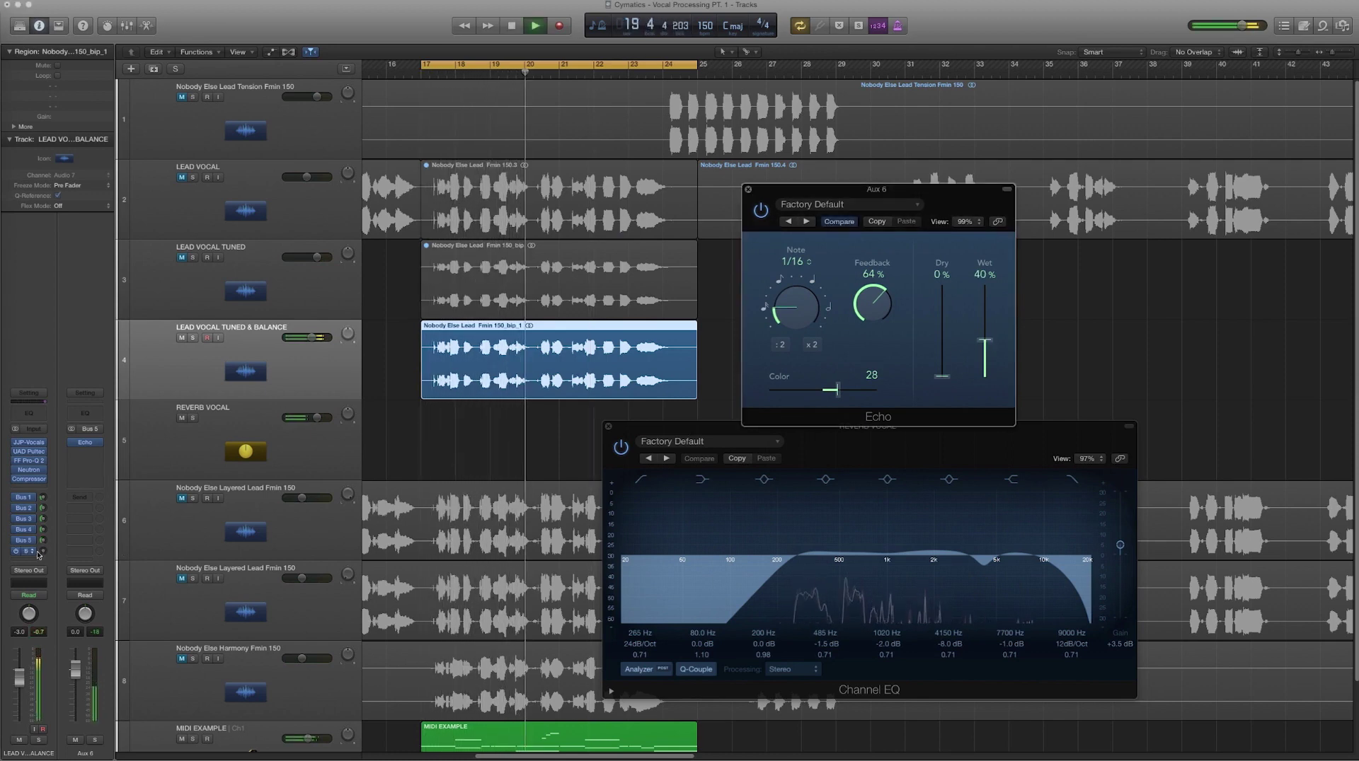
drag(42, 540, 44, 544)
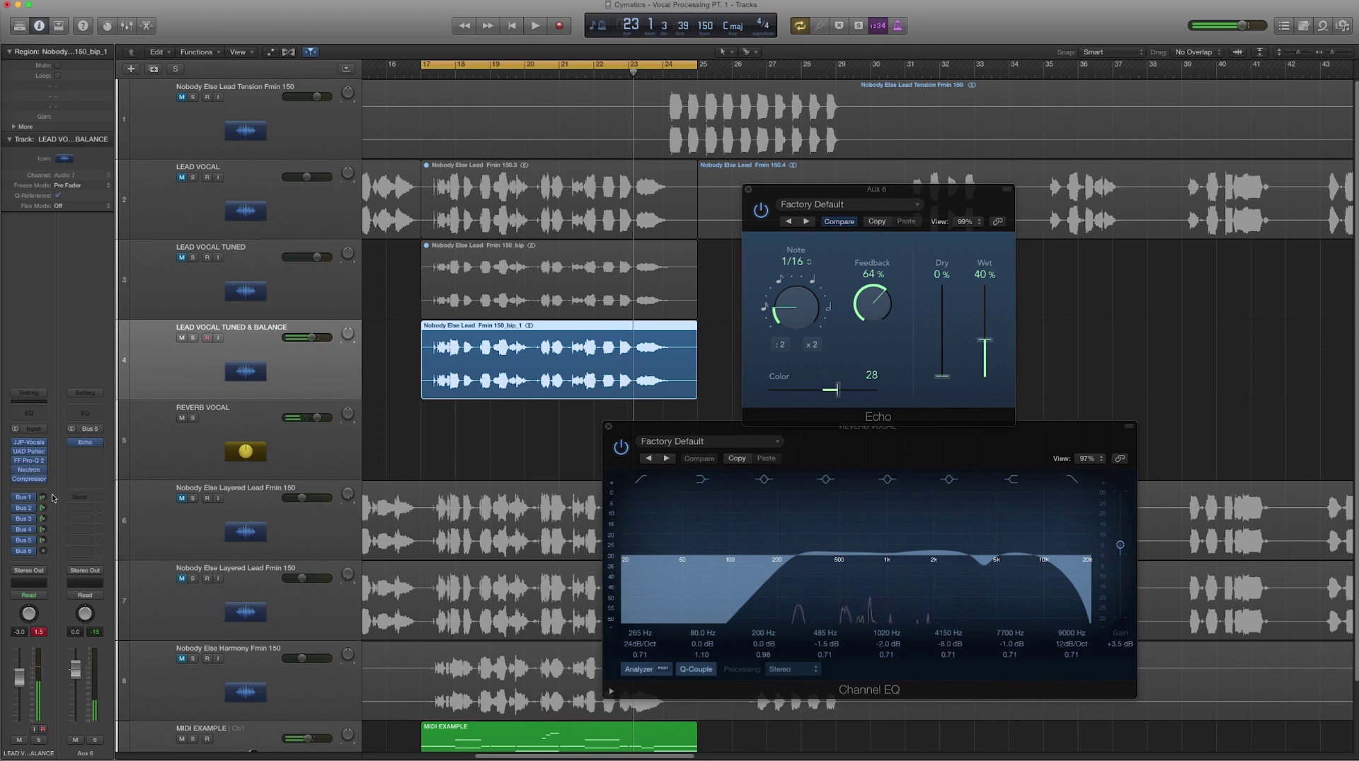
Solo the lead vocal, compare it with and without its sends, and readjust the Bus 1 and Bus 5 send levels
key(space)
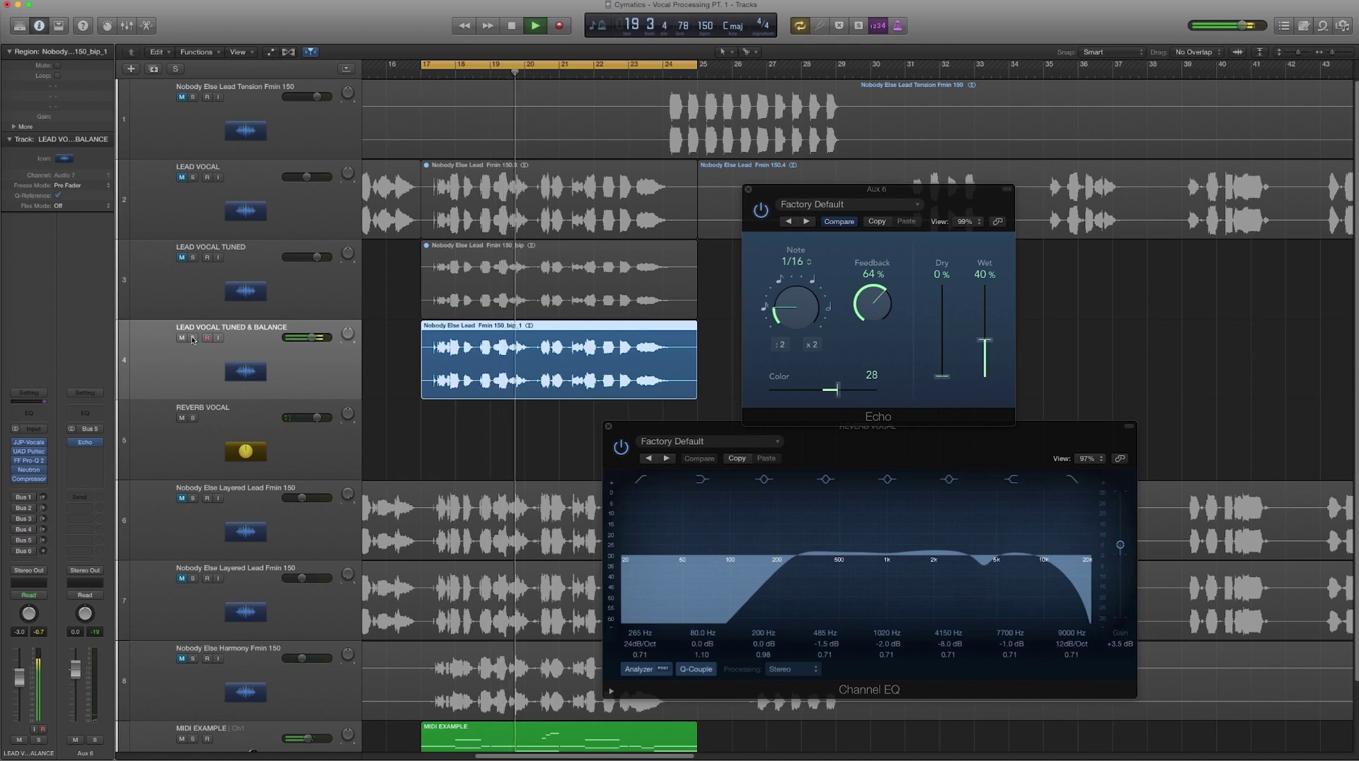
key(s)
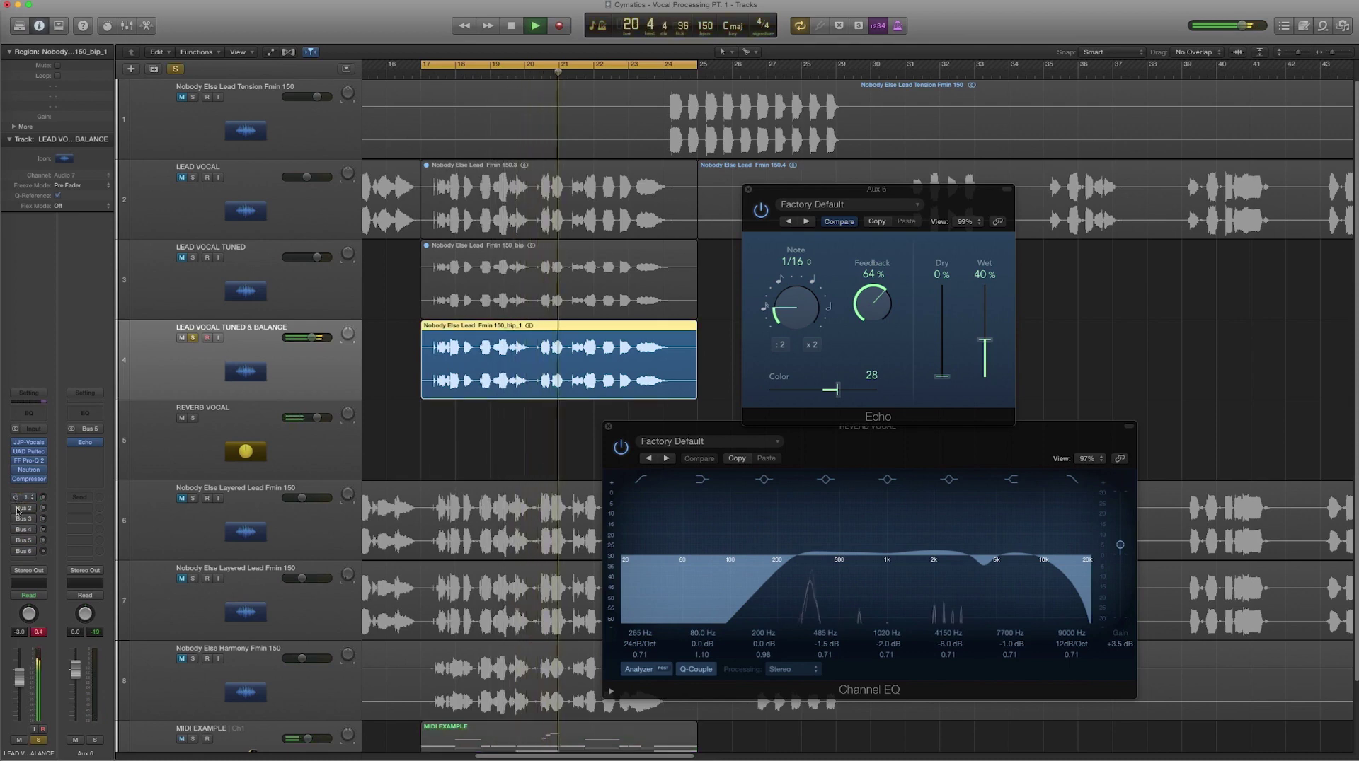
click(16, 498)
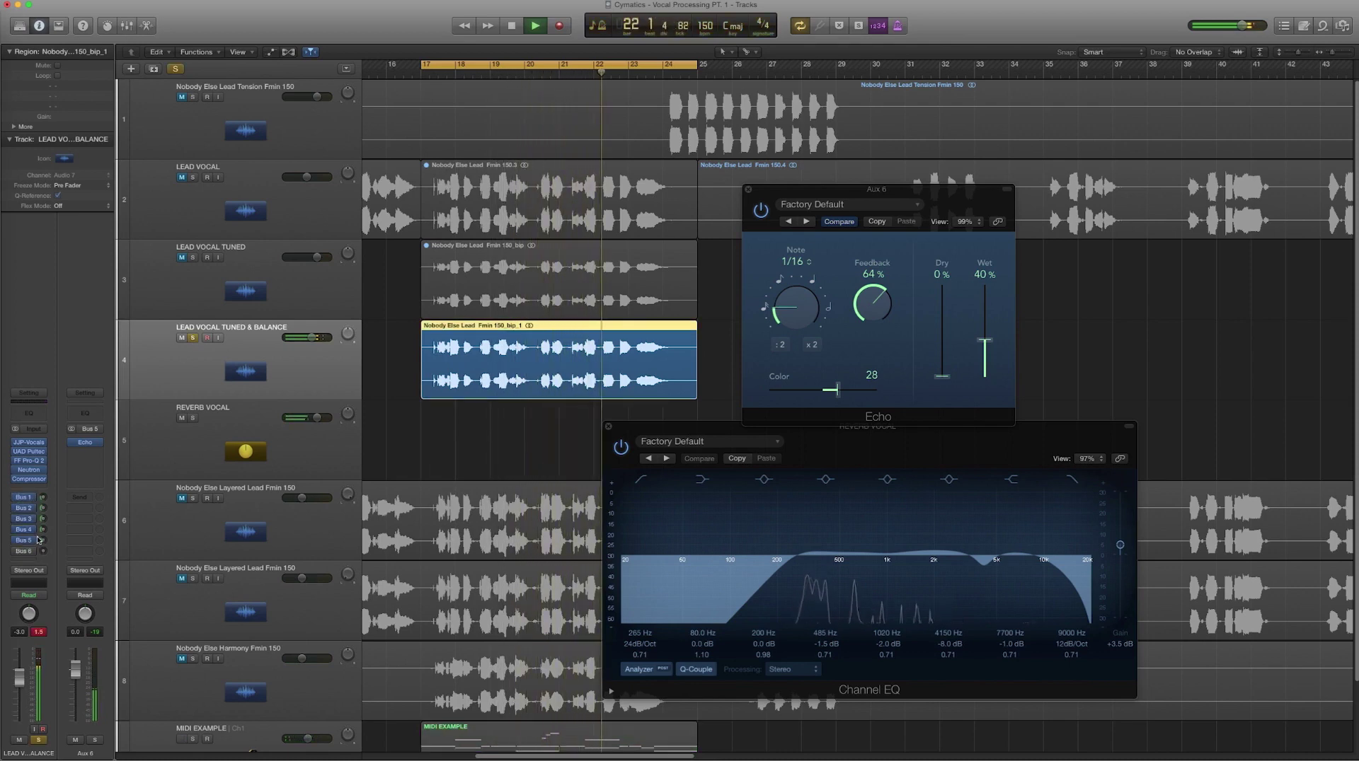
drag(42, 540, 38, 512)
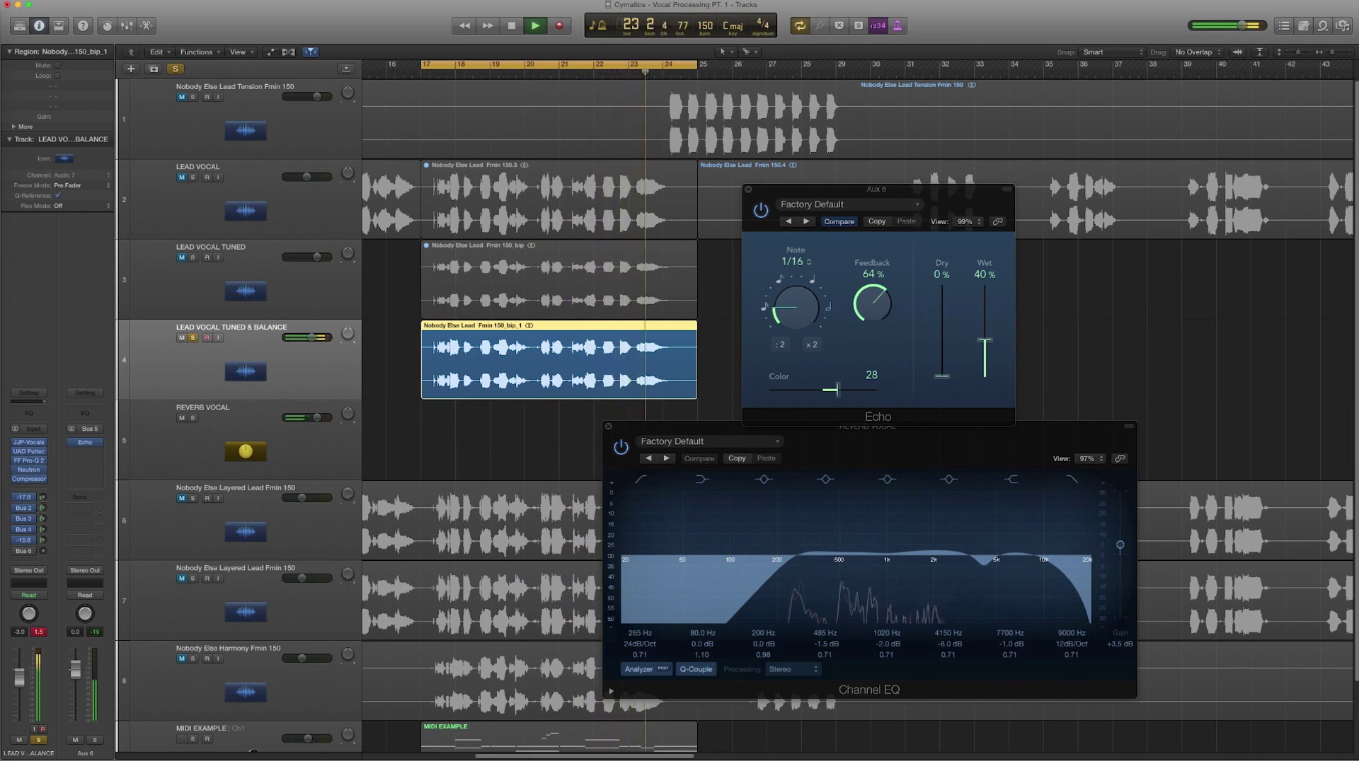
click(19, 499)
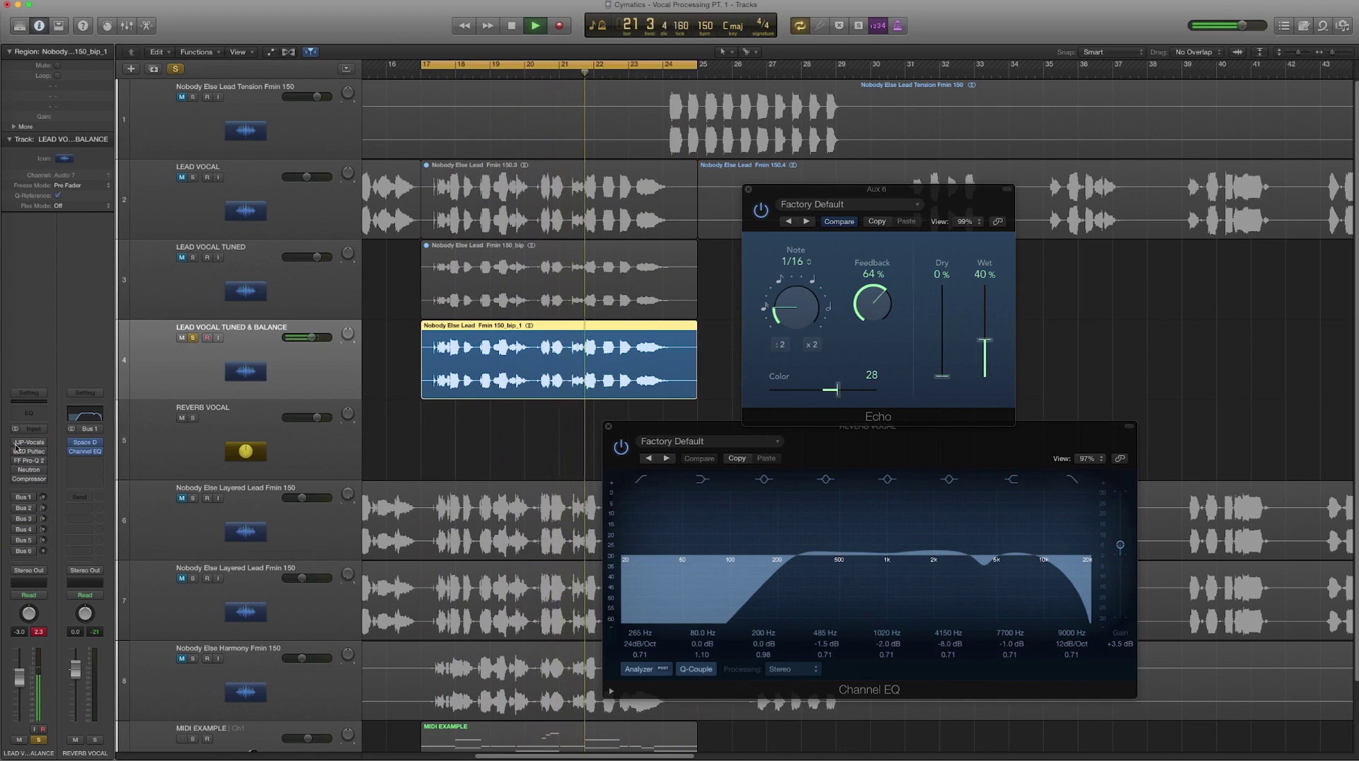
Show the Bus 6 aux, lower the lead vocal's fader to -7.0 dB and take the vocal out of solo
click(33, 553)
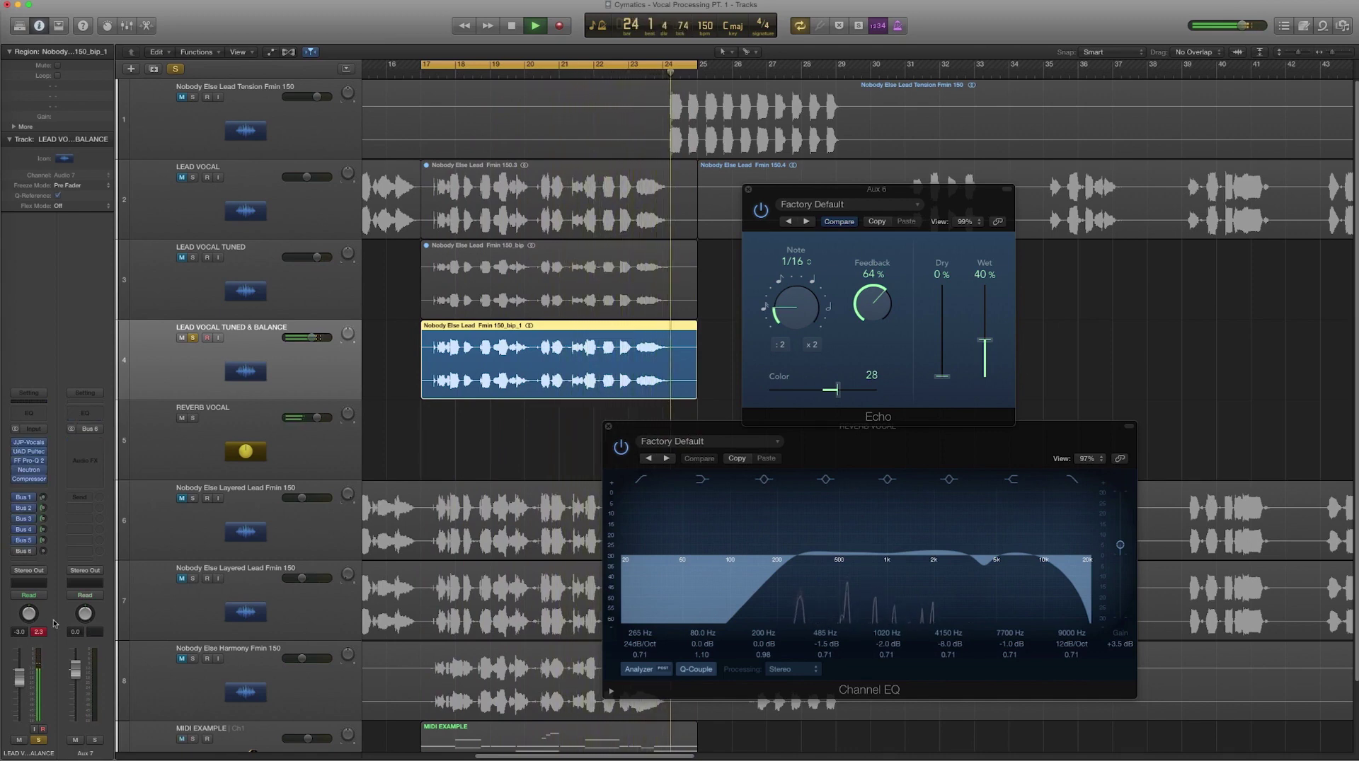
key(space)
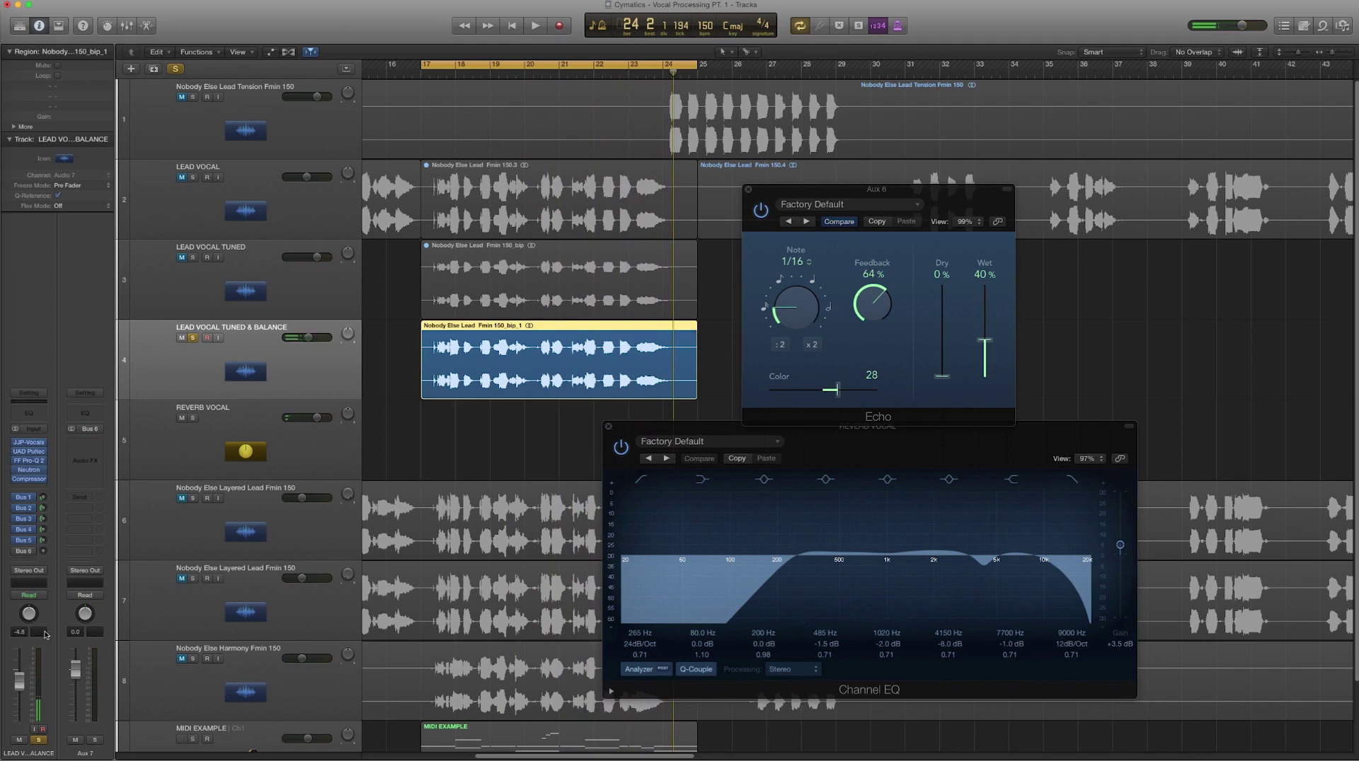
key(space)
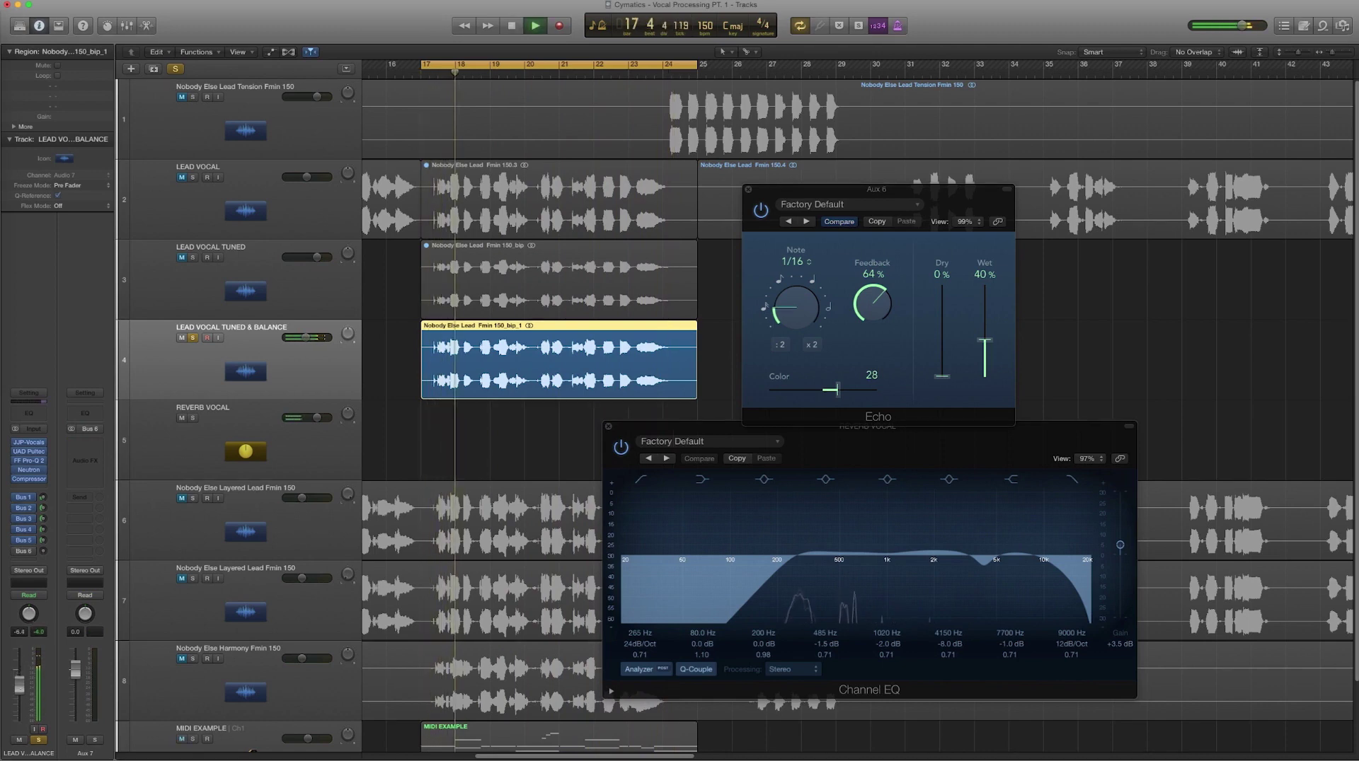
key(s)
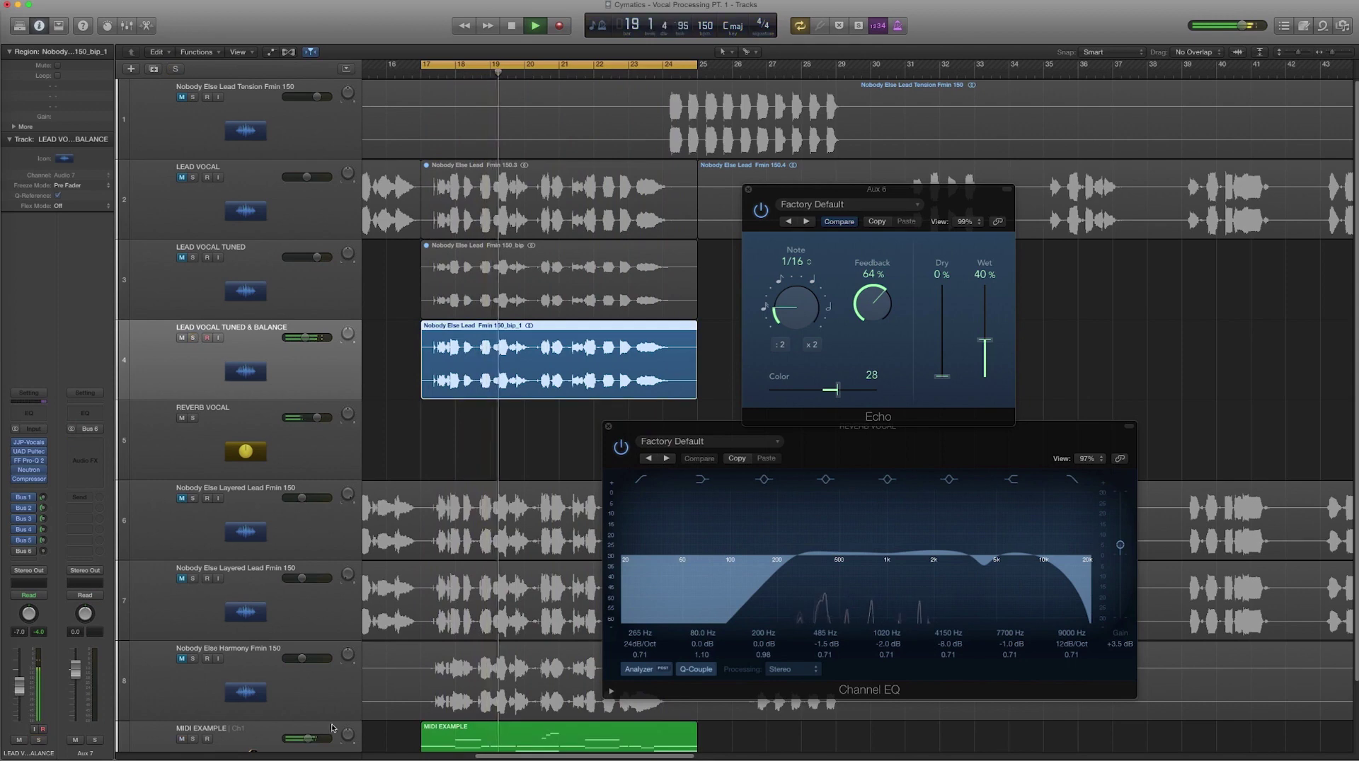
Stop playback and insert the stereo Waves CLA-2A compressor on the Bus 6 aux, placing its window over the tracks
key(space)
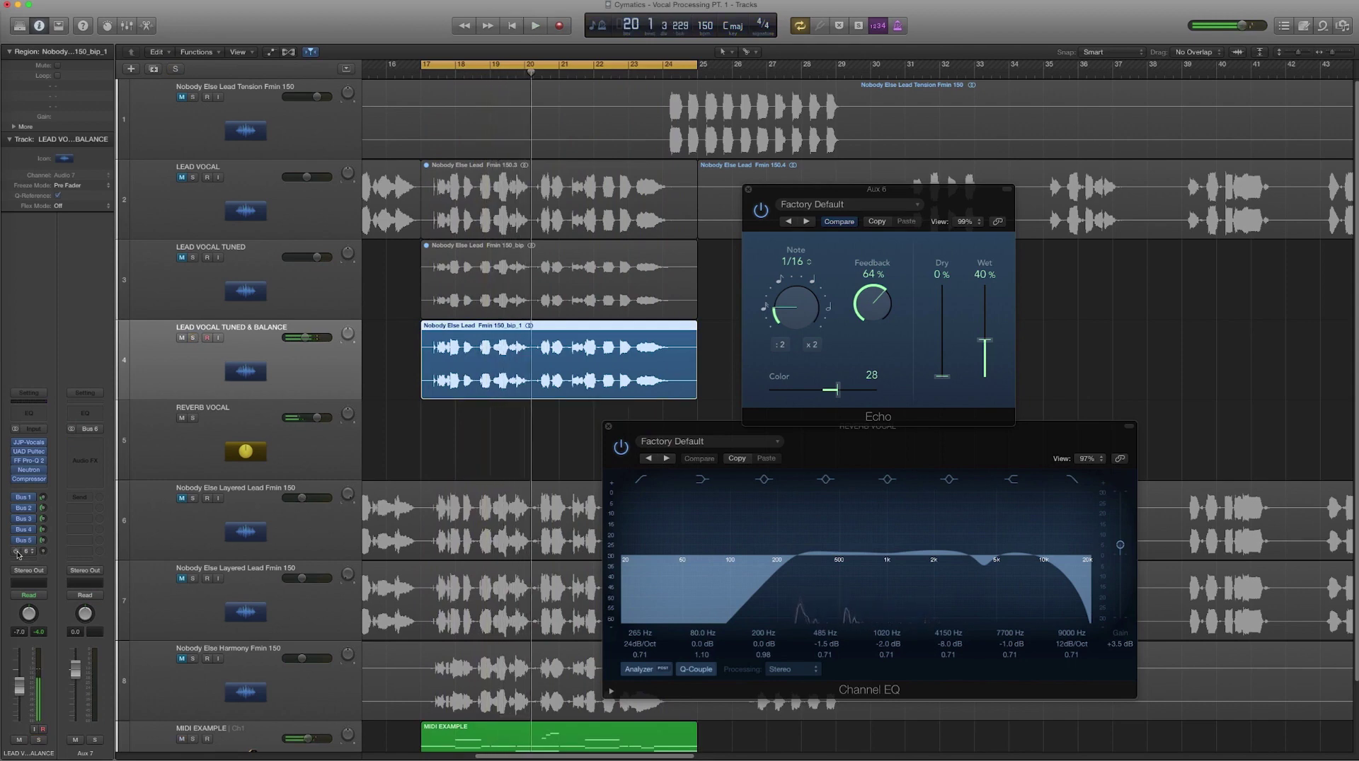
click(92, 446)
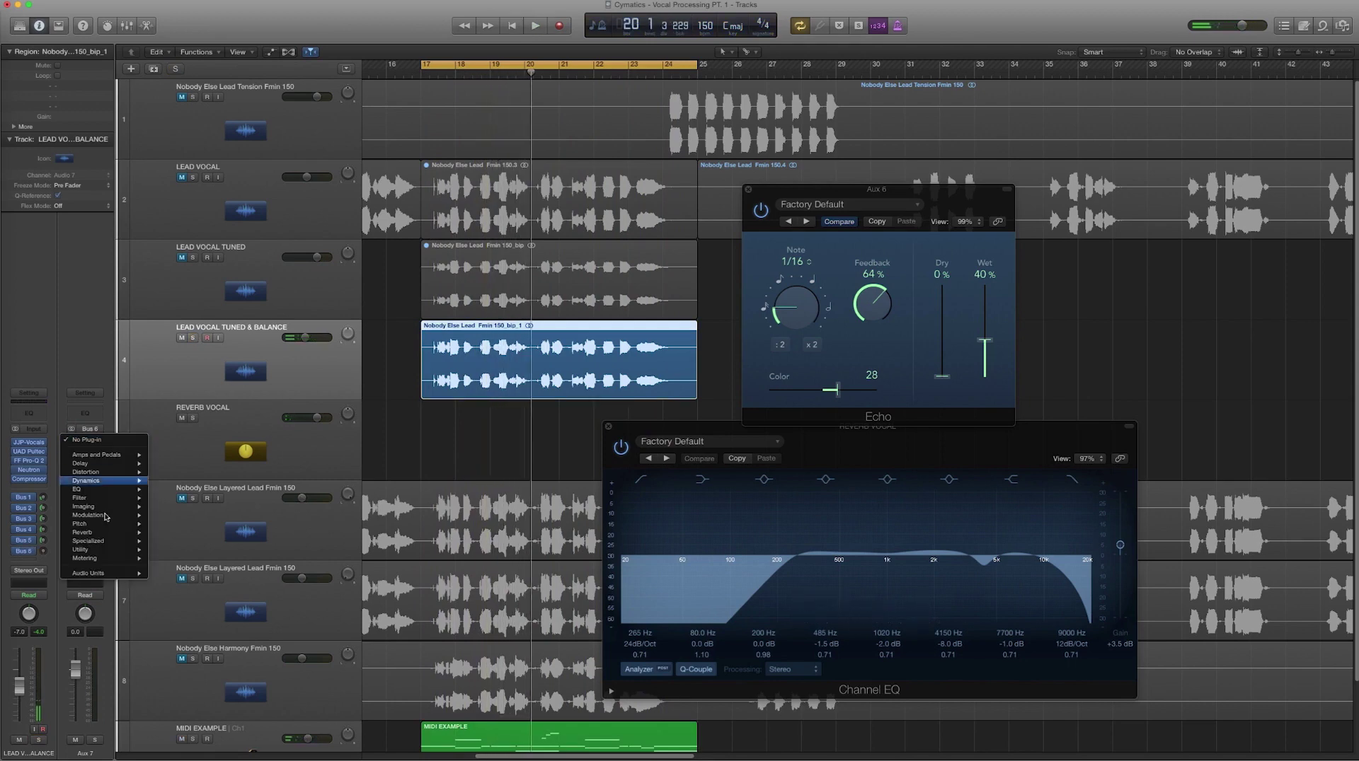
mouse_move(106, 574)
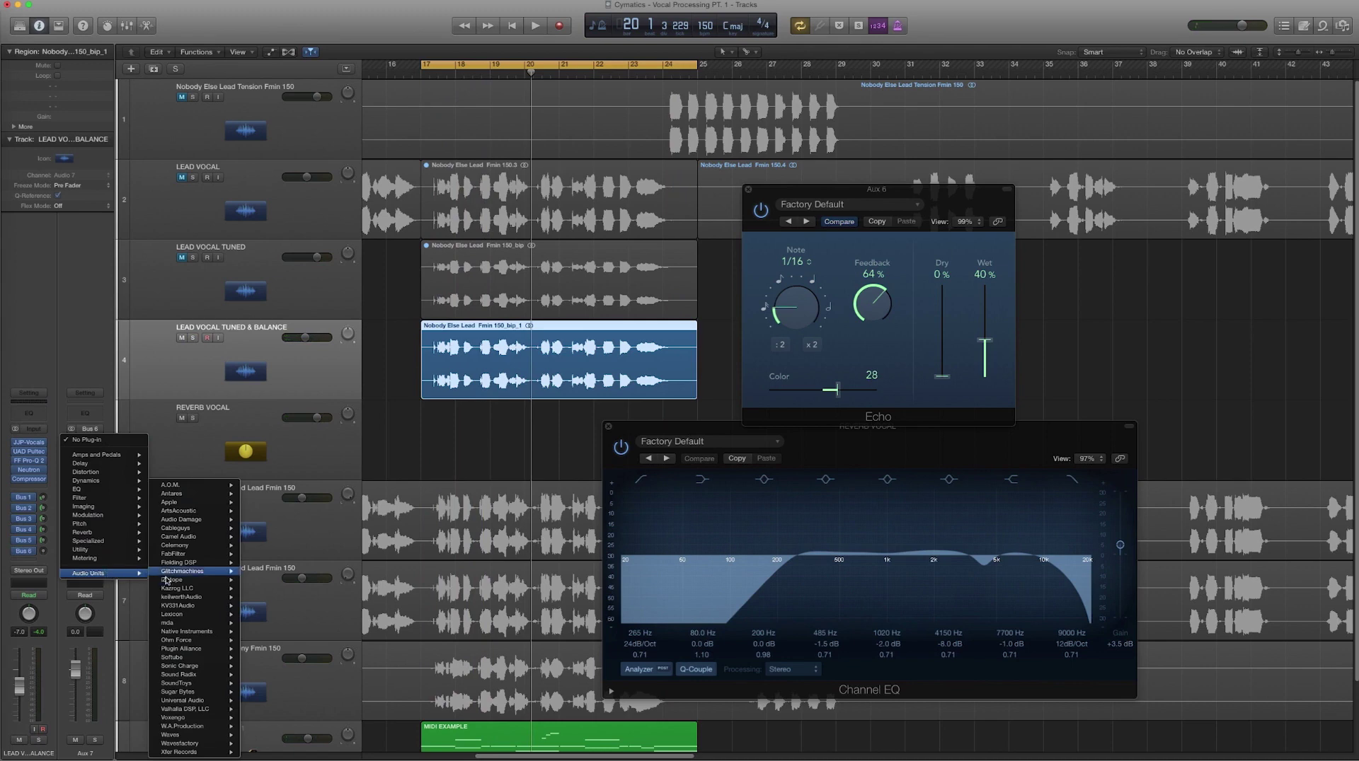
mouse_move(173, 737)
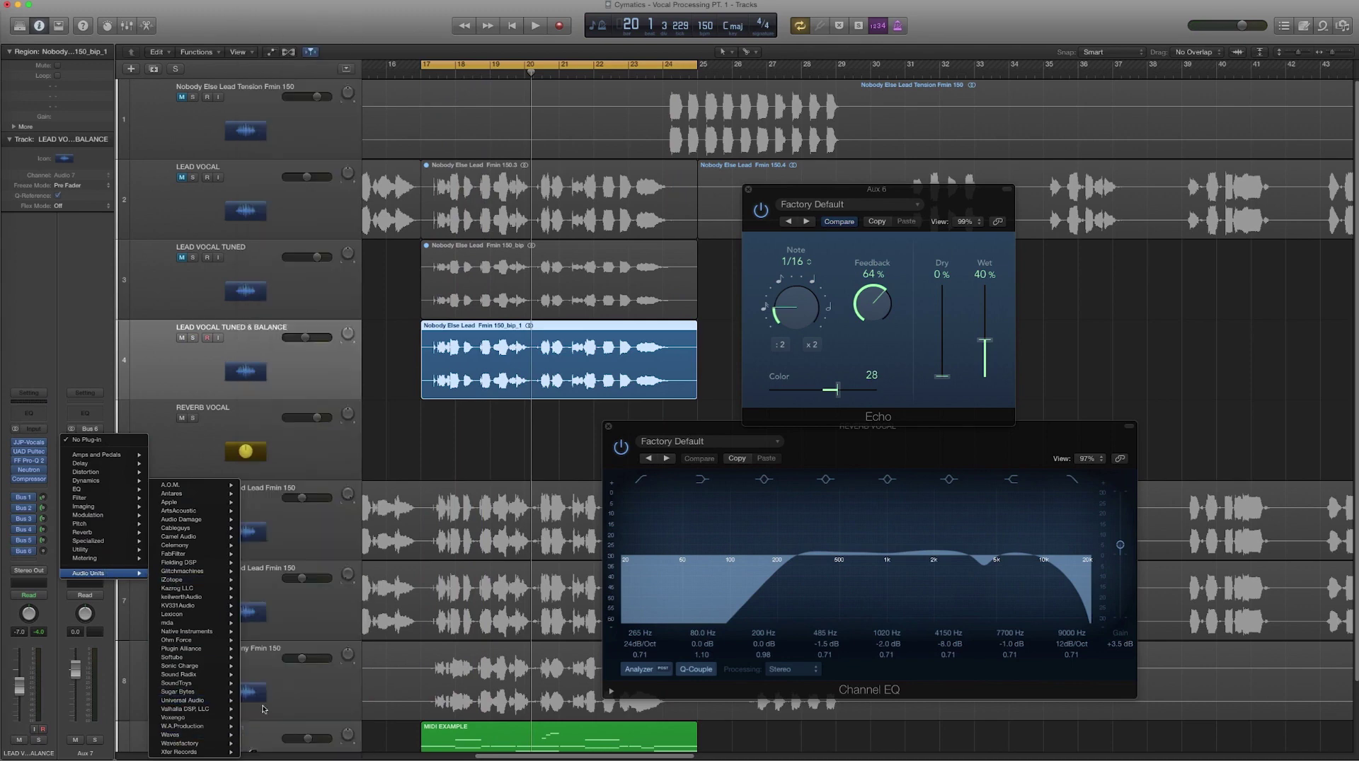
scroll(276, 726, down, 5)
scroll(276, 722, up, 5)
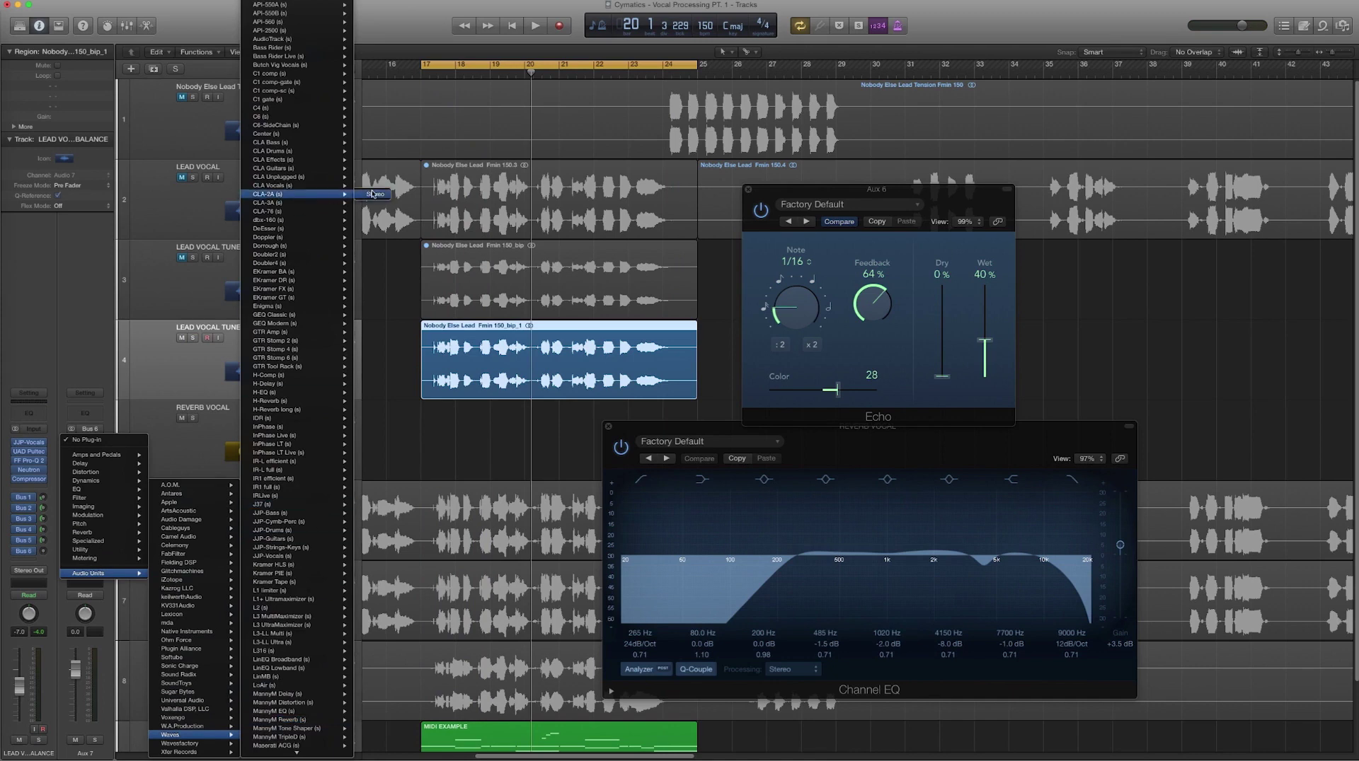
click(373, 194)
drag(280, 44, 584, 192)
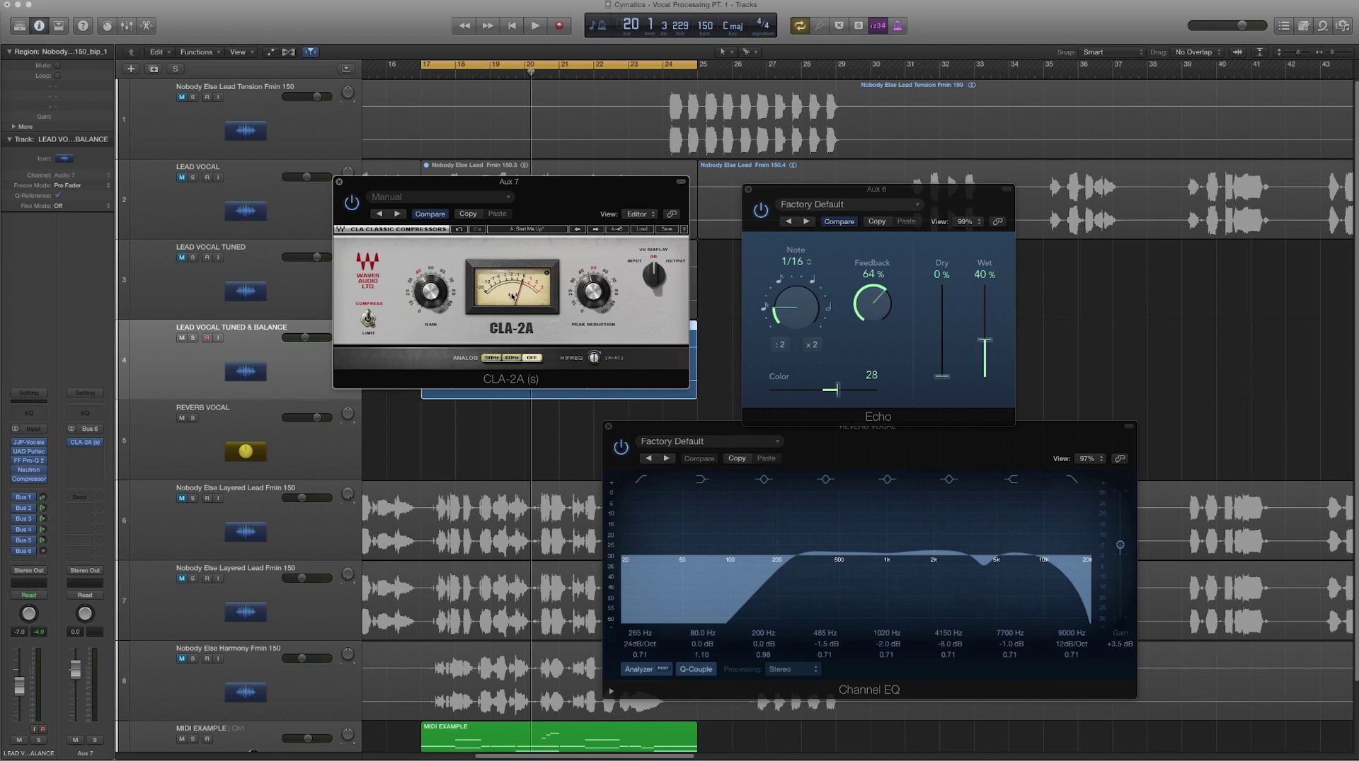
Raise the lead vocal's Bus 6 send and adjust the CLA-2A's peak reduction while playing the vocal
key(space)
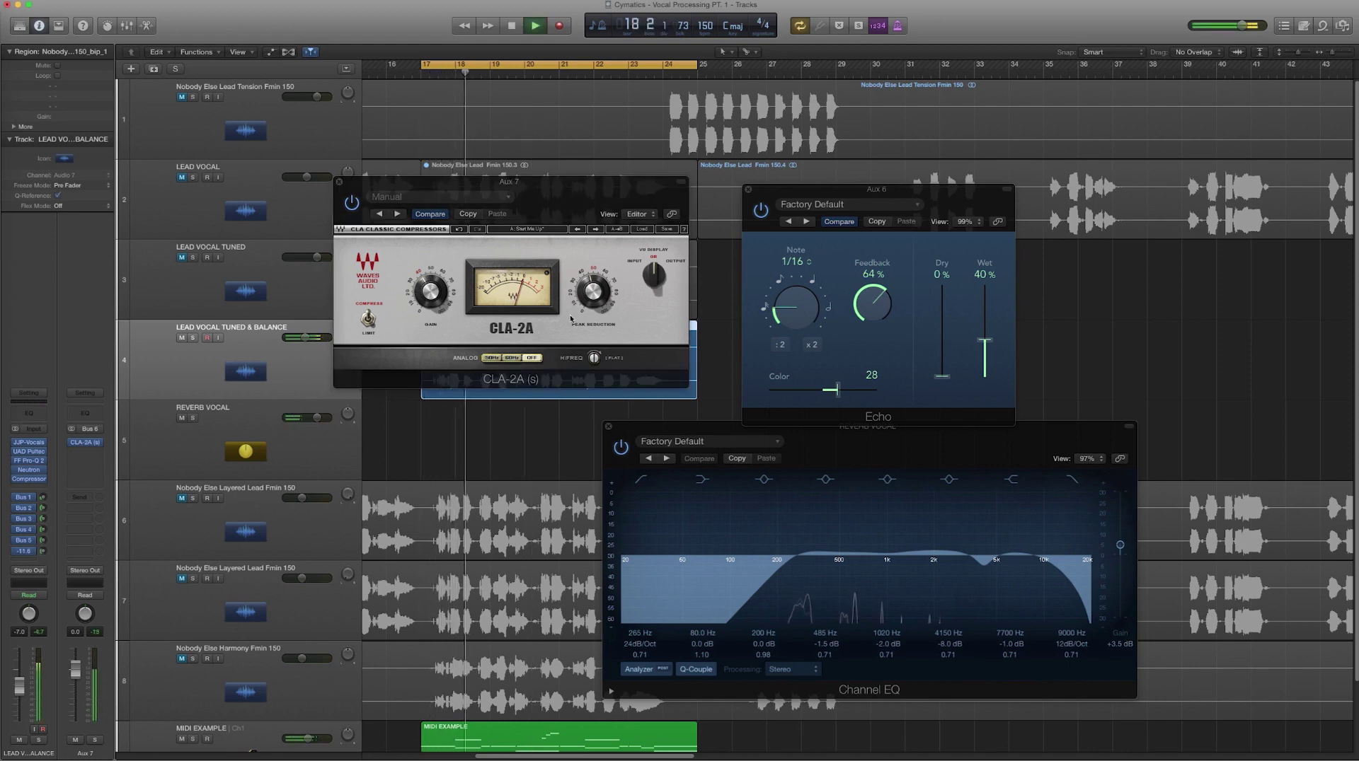
mouse_move(430, 291)
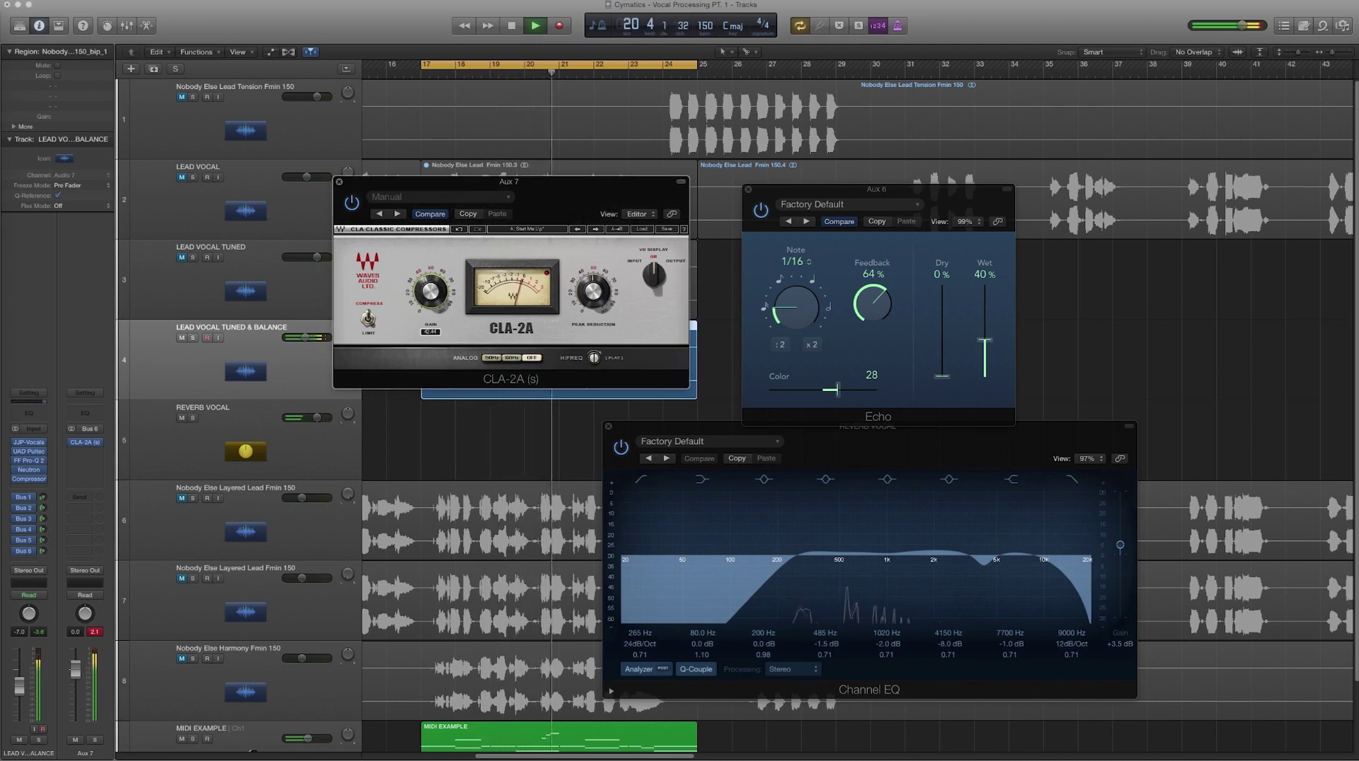
mouse_move(593, 292)
drag(593, 292, 593, 286)
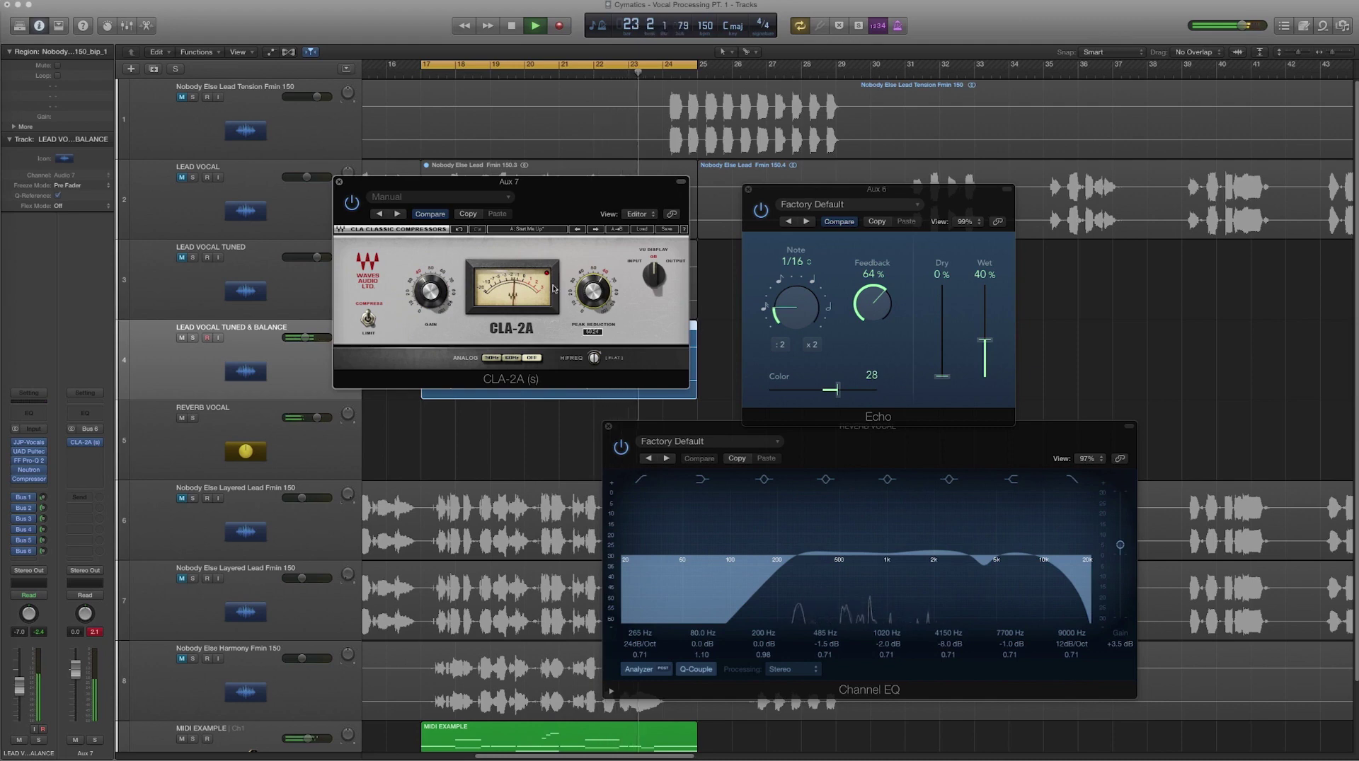
mouse_move(439, 296)
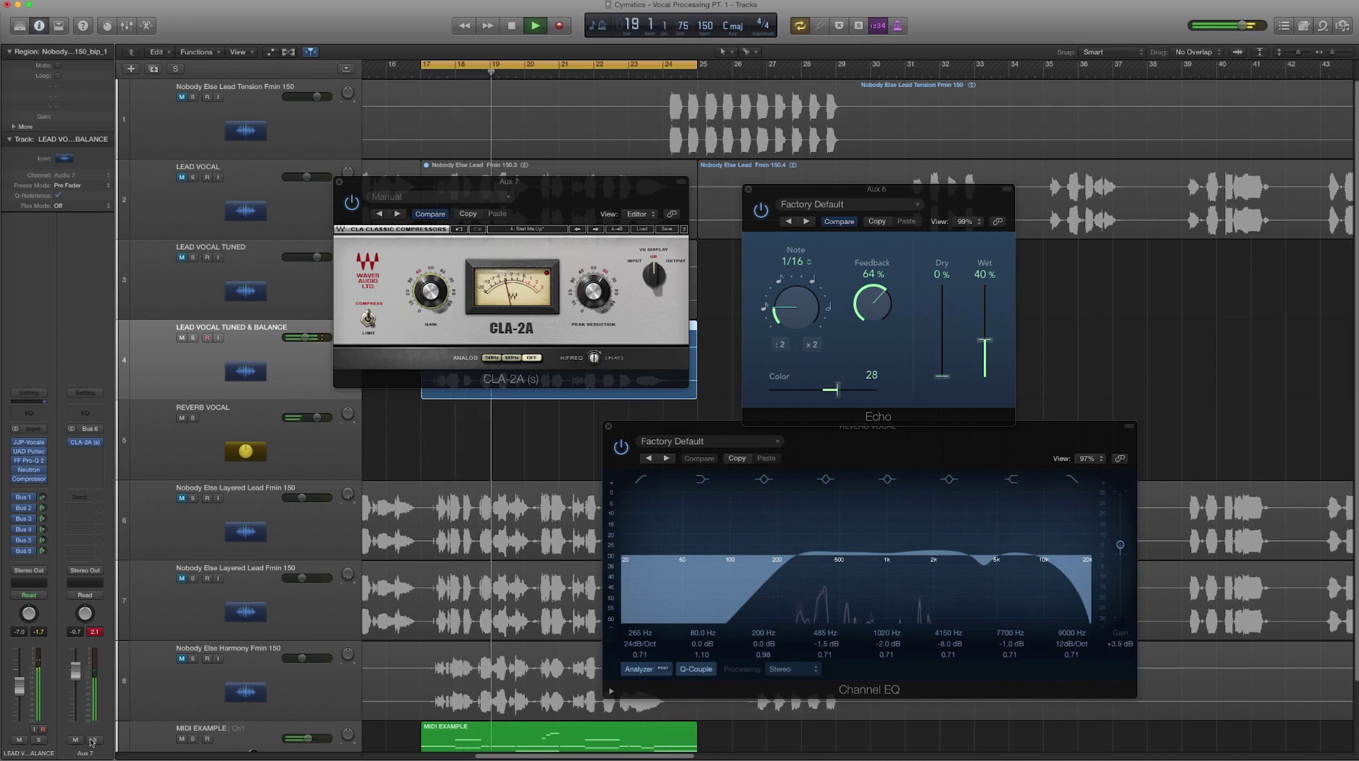
Solo the Bus 6 aux briefly during playback and slightly lower the aux and lead vocal faders
click(94, 739)
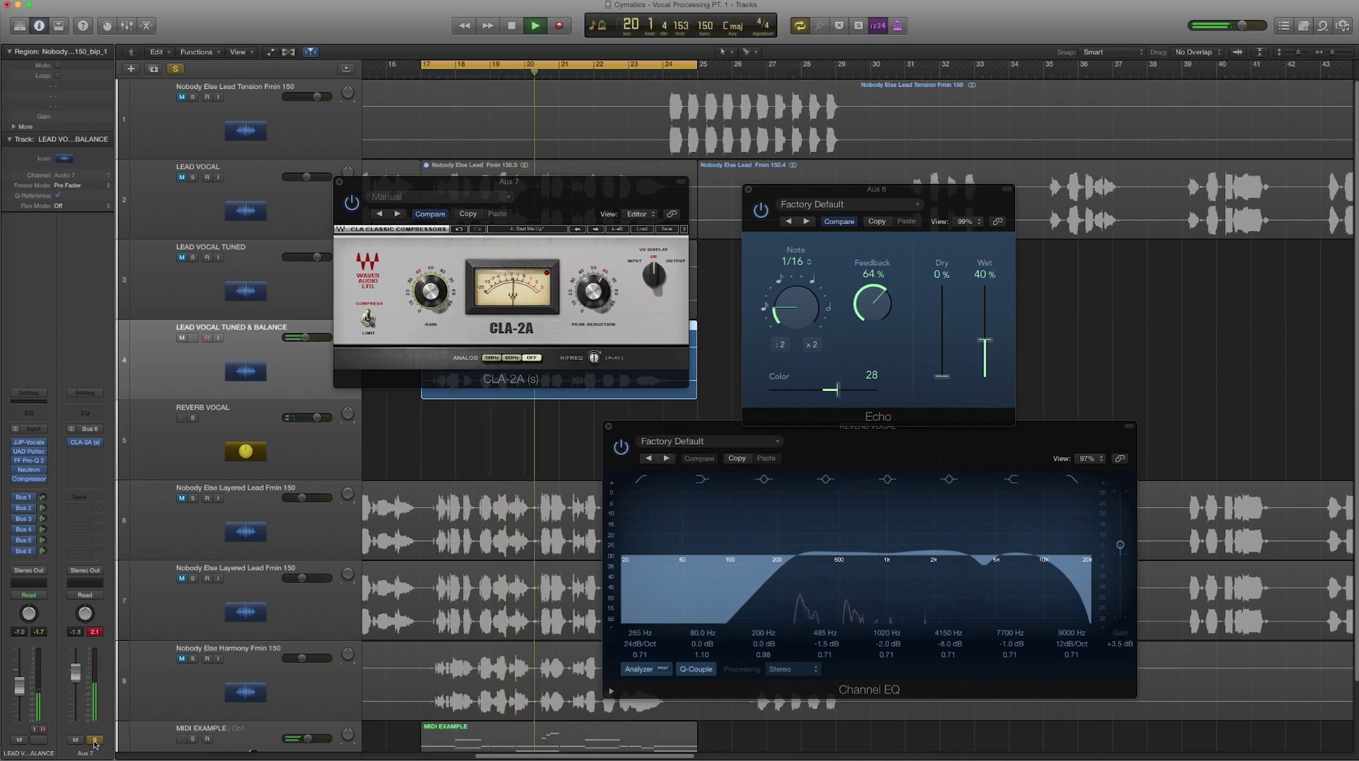
click(94, 739)
key(space)
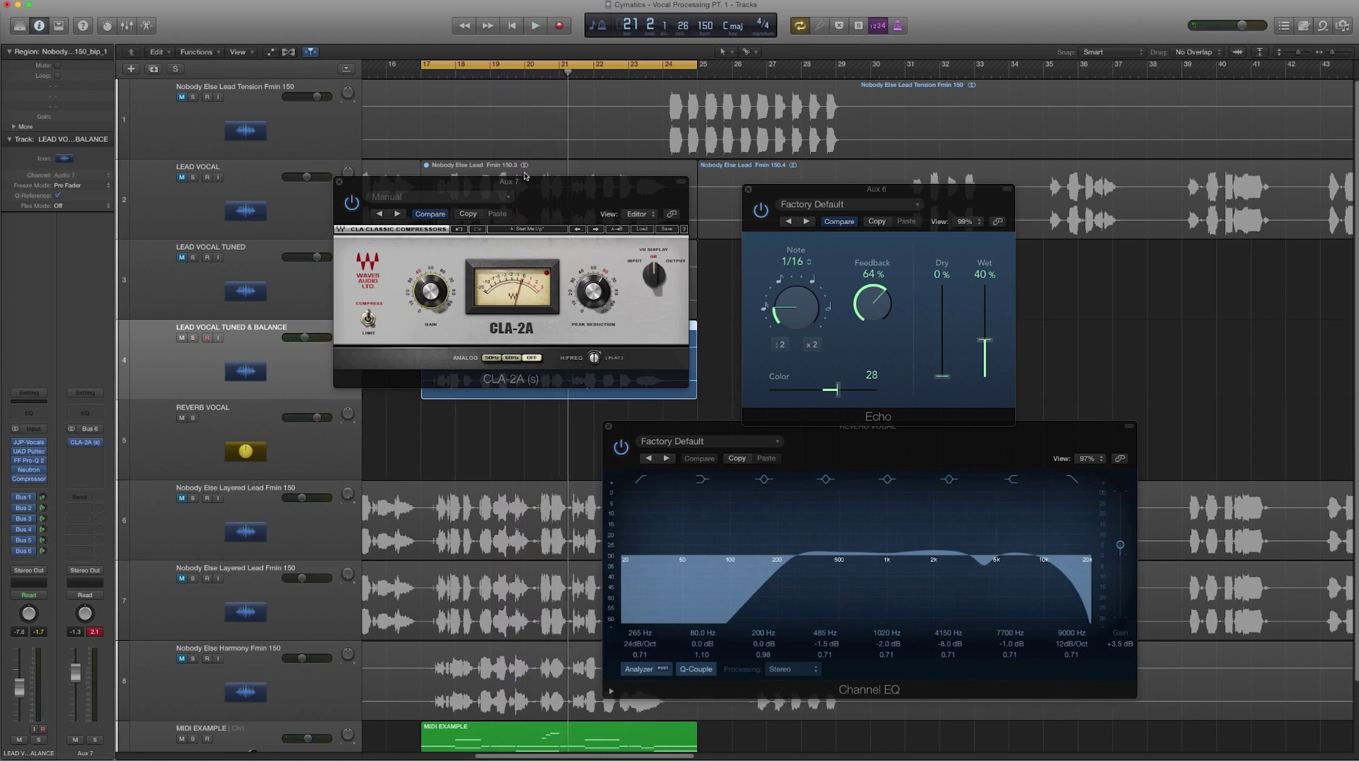
Move the CLA-2A window clear of the vocal regions and show the Bus 1 reverb aux during playback
drag(524, 176, 1012, 305)
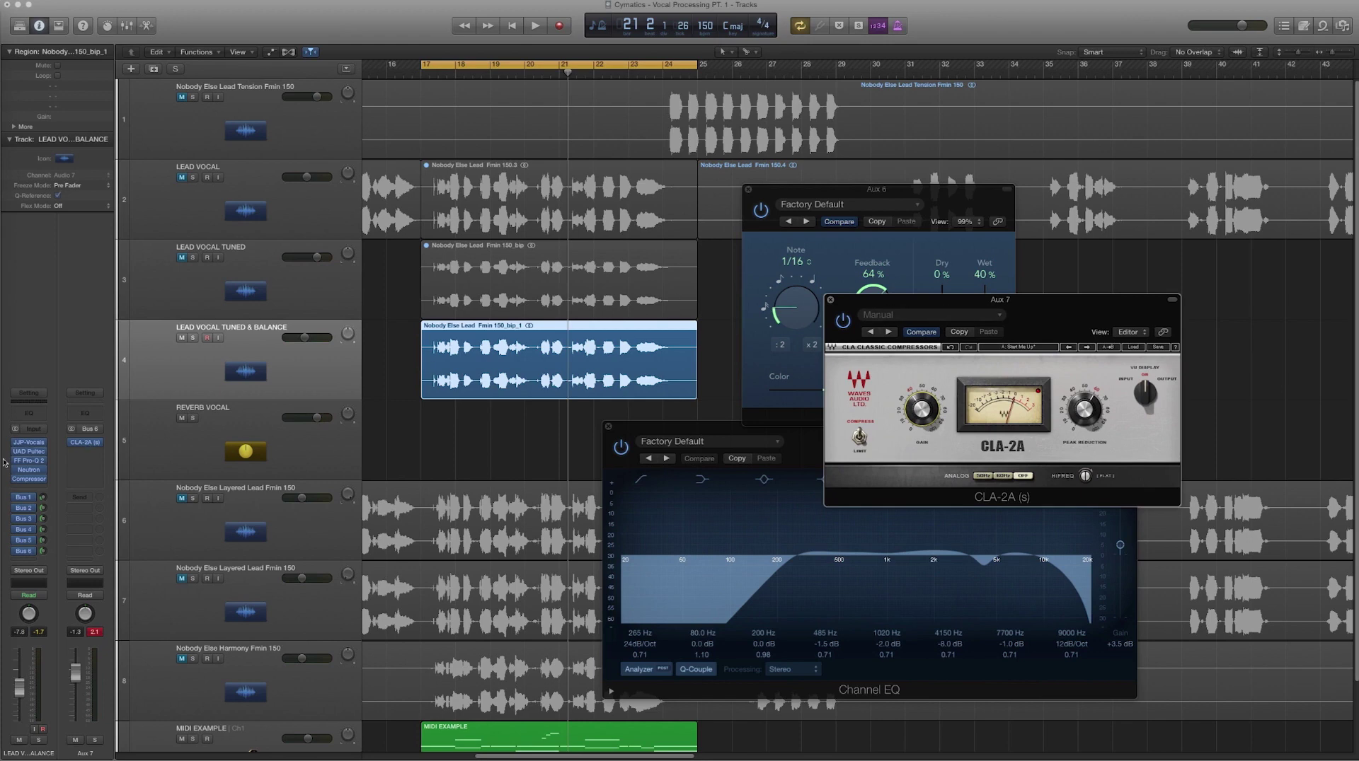
key(space)
click(23, 498)
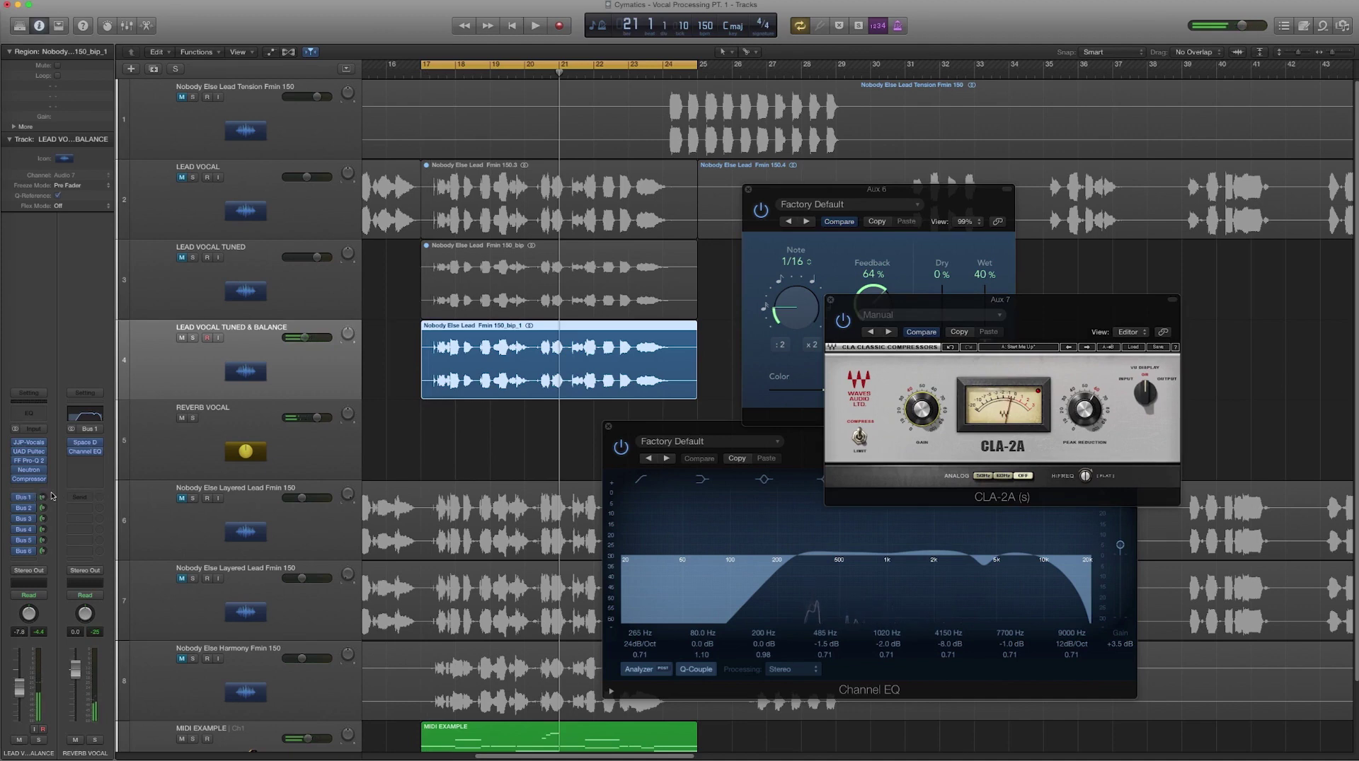